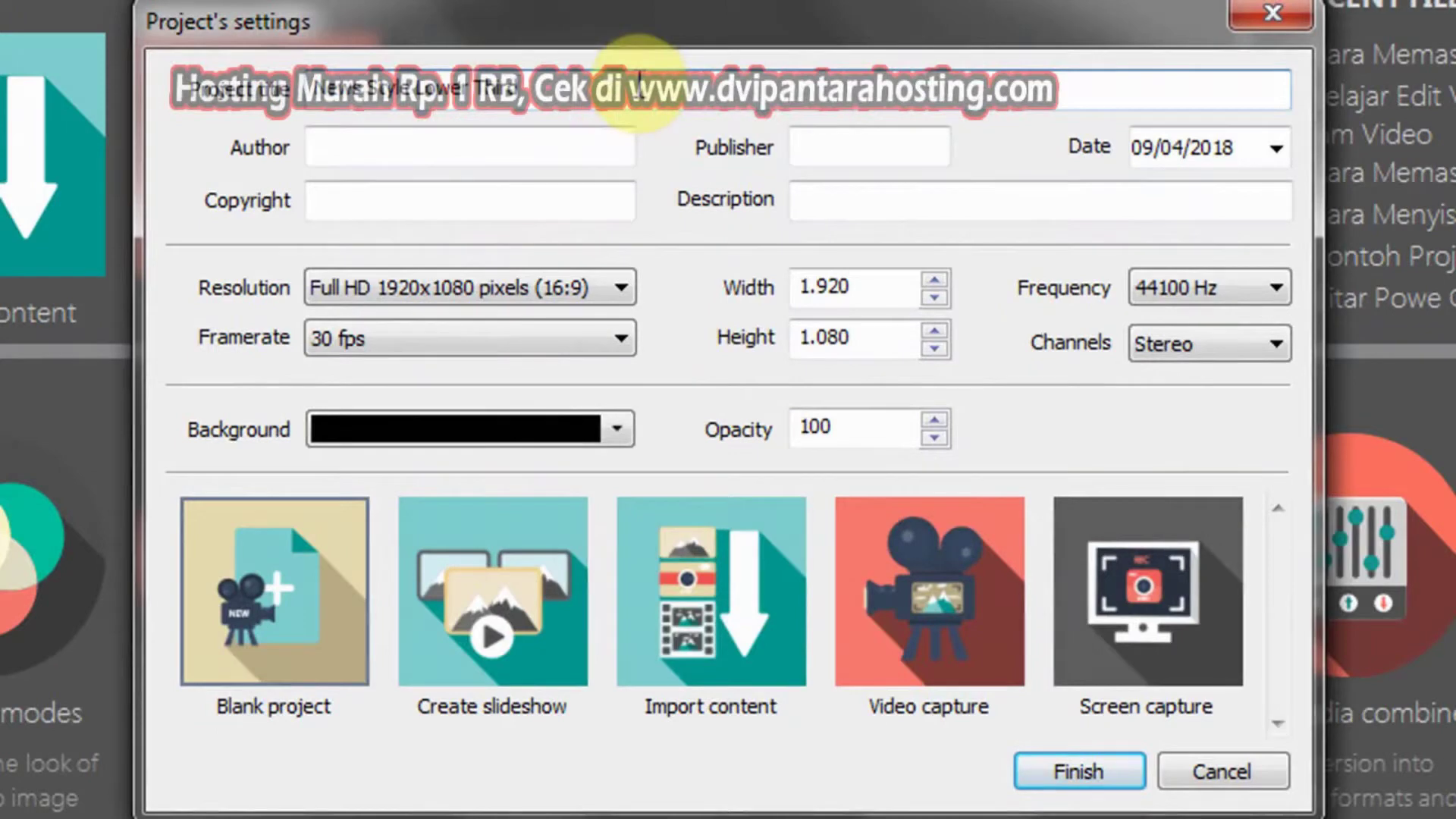
Create the blank project with Full HD 1920x1080 pixels (16:9) resolution and a 30 fps frame rate.
left_click(610, 287)
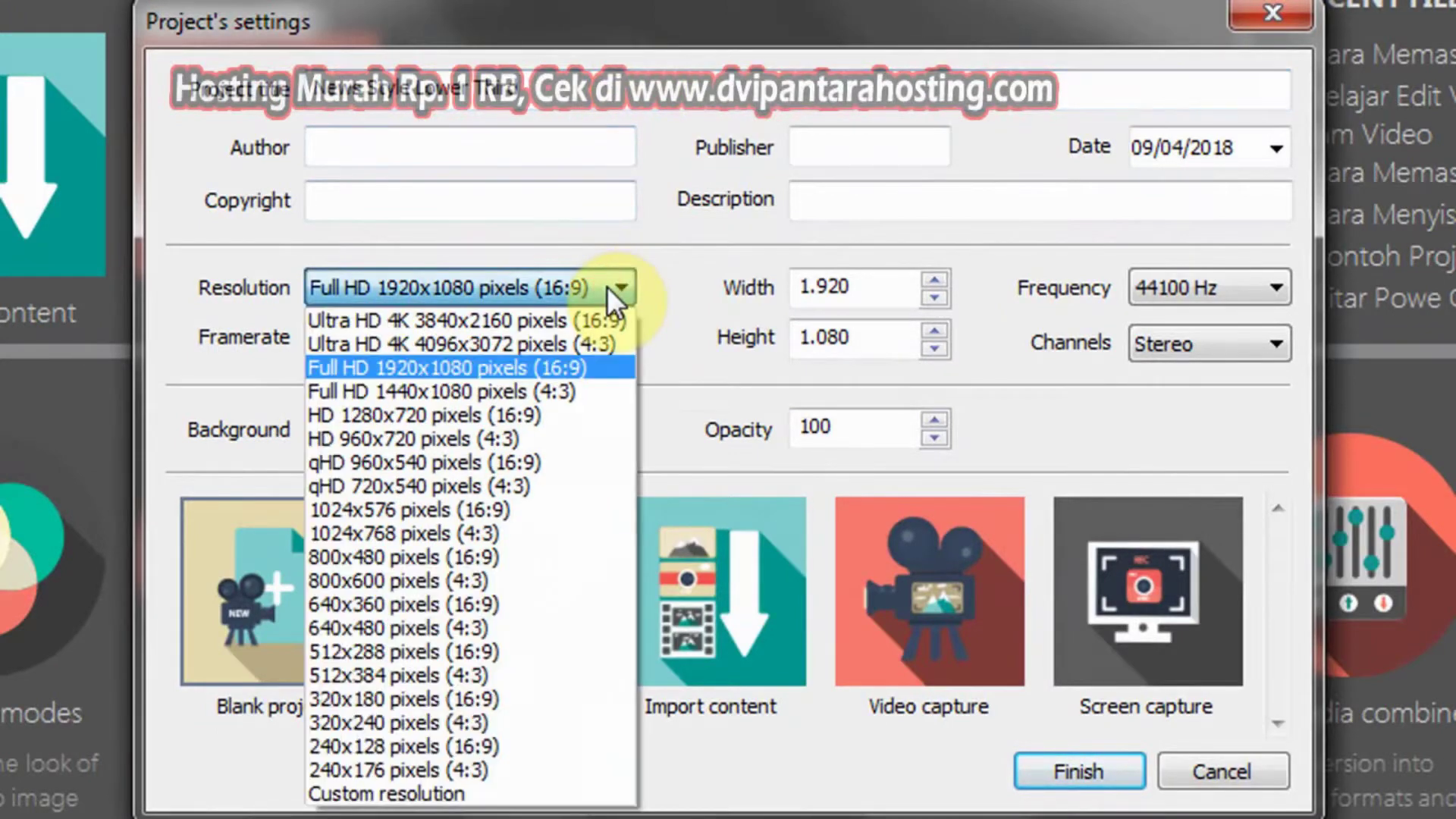
left_click(688, 328)
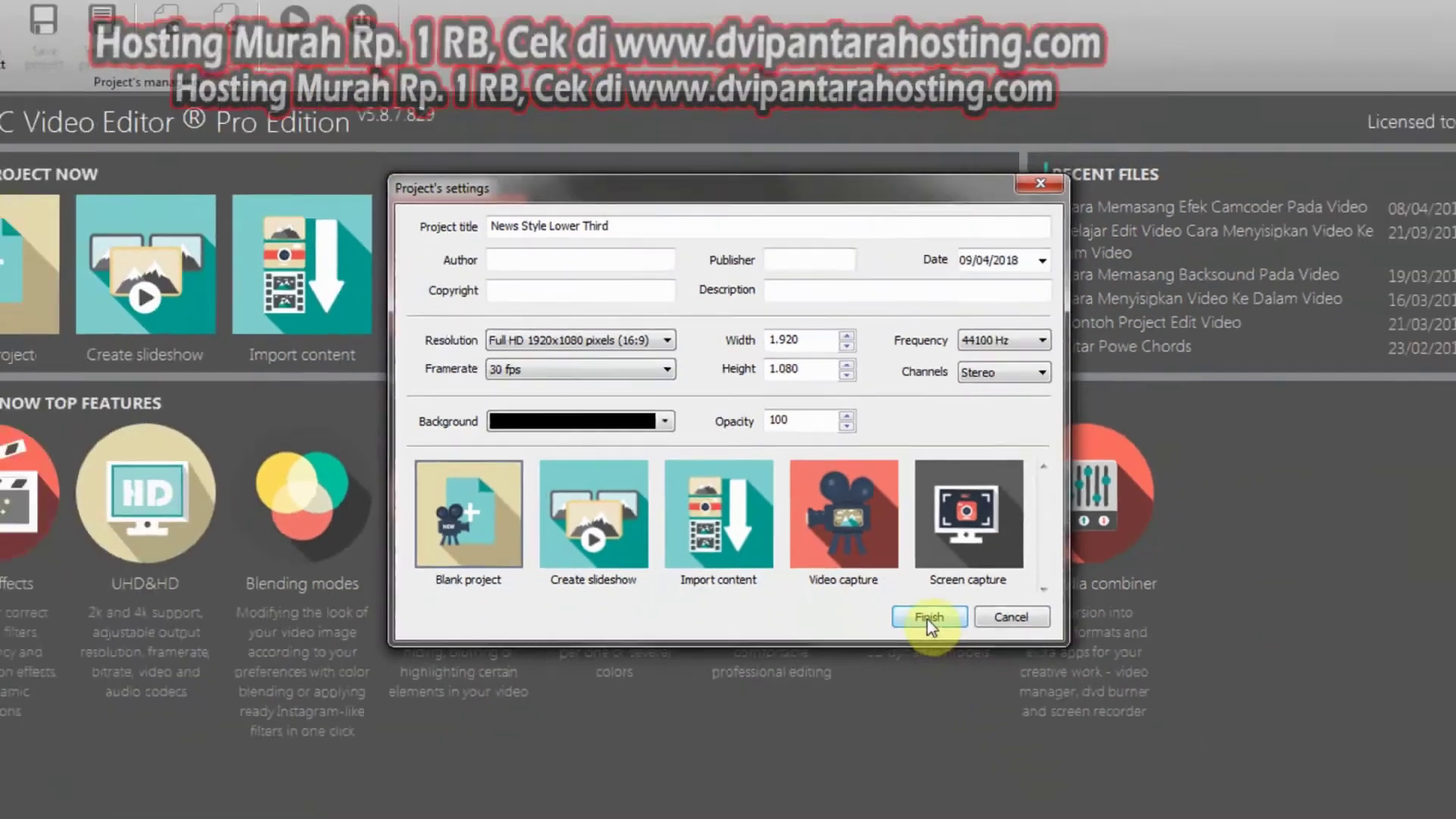
left_click(1078, 771)
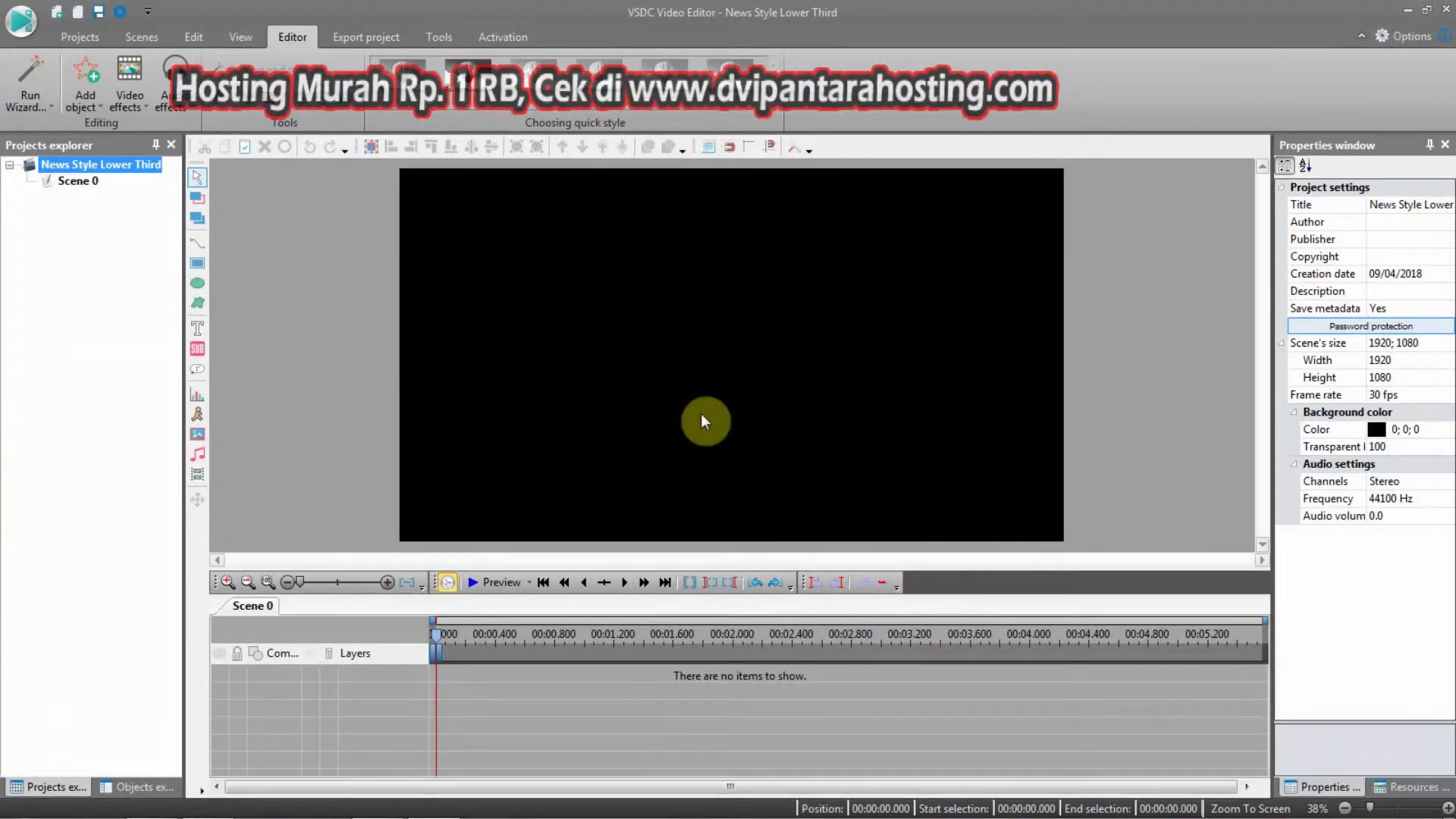
Switch to the browser and examine Videvo's "news style lower third" stock footage results, then close the browser.
left_click(208, 809)
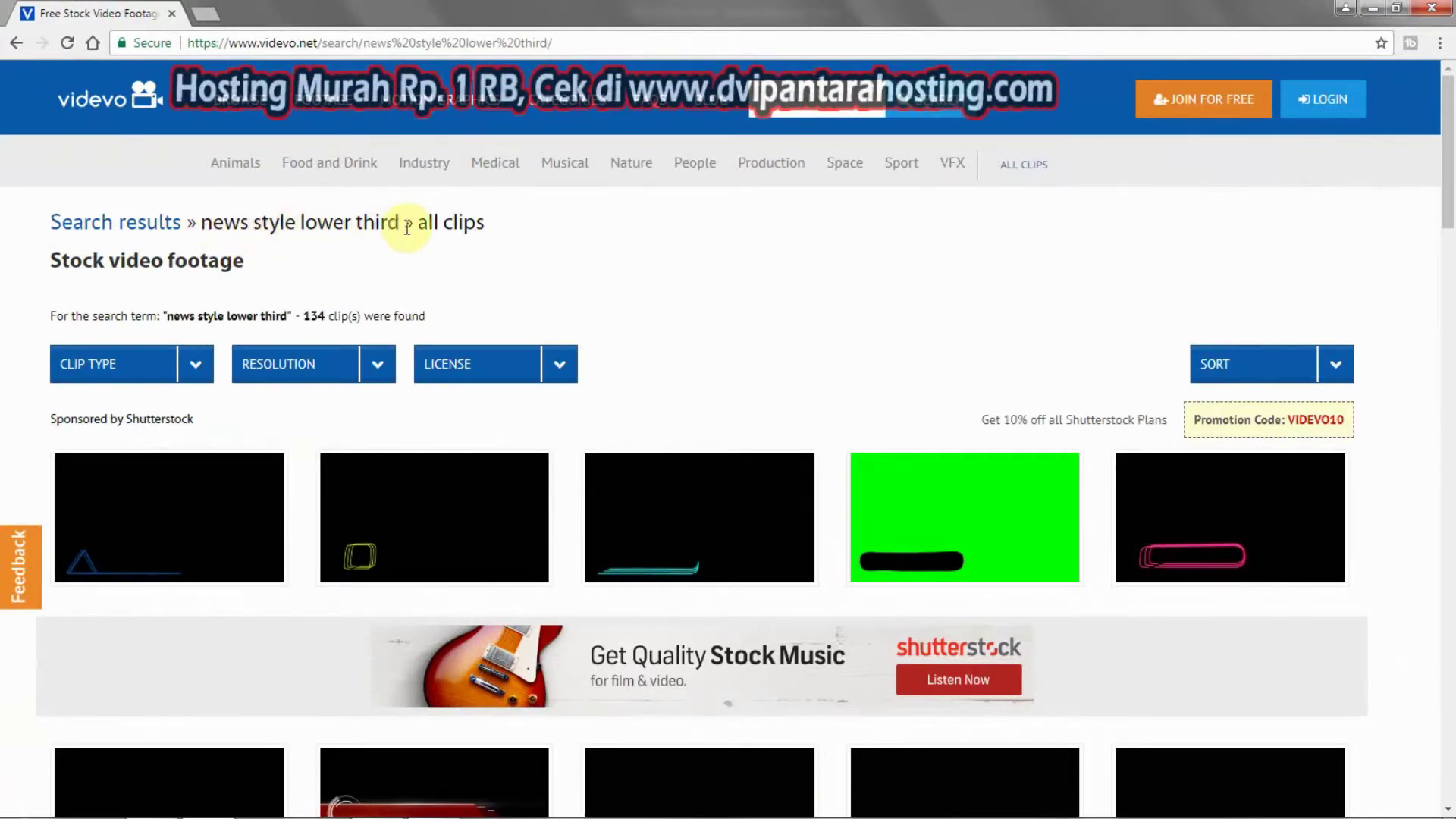
left_click_drag(407, 225, 200, 221)
left_click(626, 294)
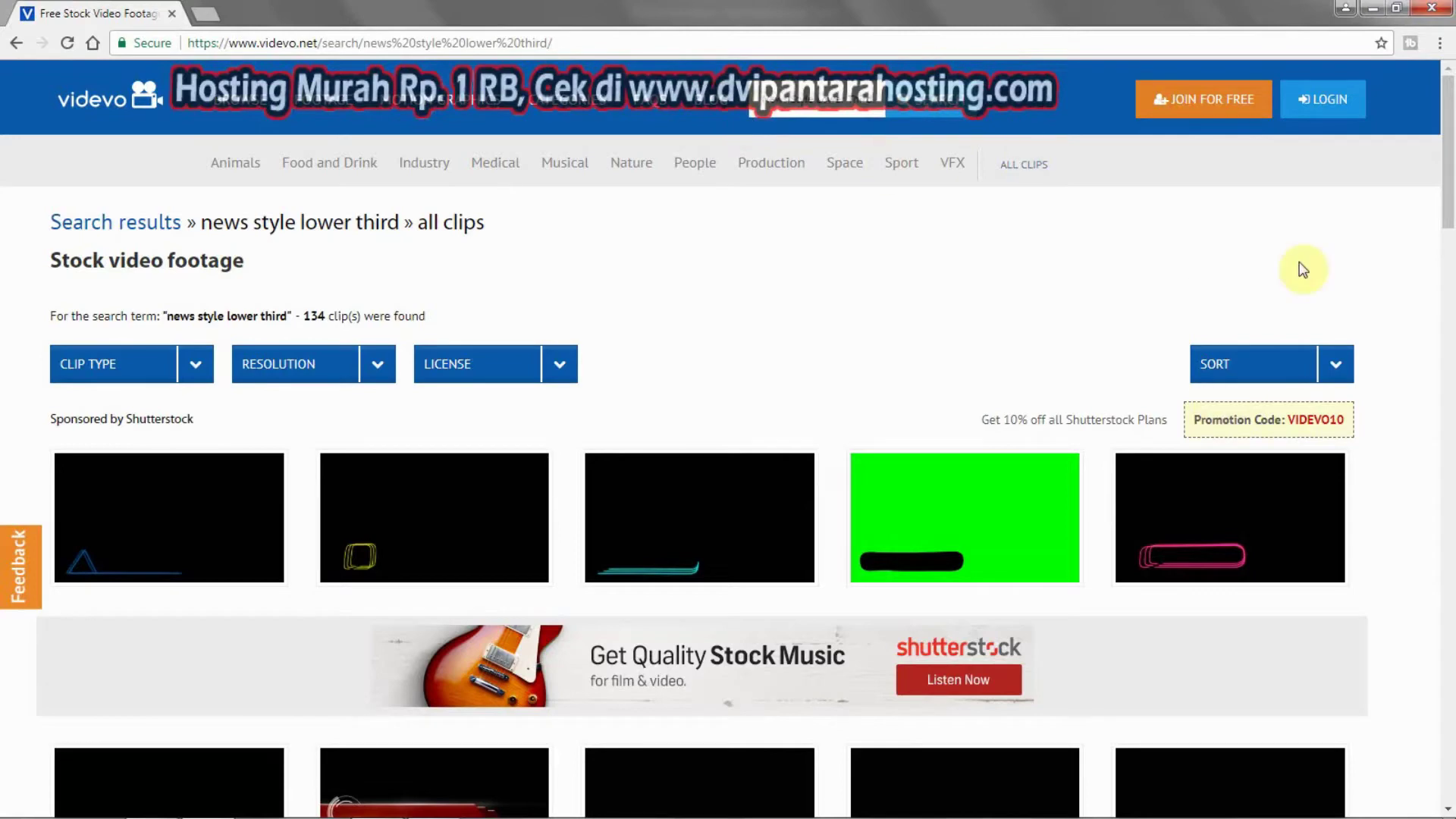
scroll(1302, 267, "down", 3)
scroll(1300, 260, "up", 3)
scroll(1203, 299, "down", 6)
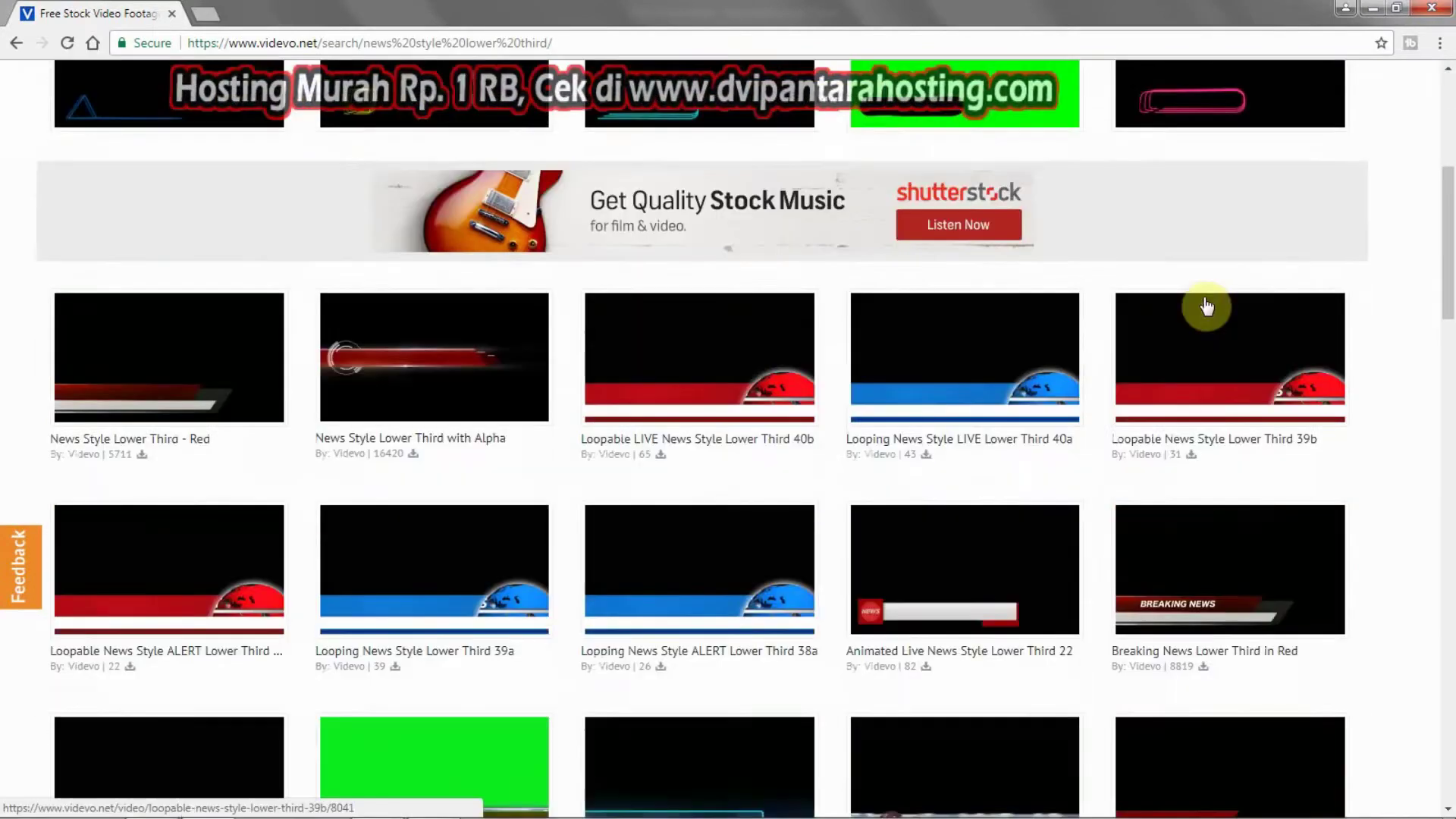
scroll(1453, 415, "up", 2)
scroll(1453, 415, "down", 6)
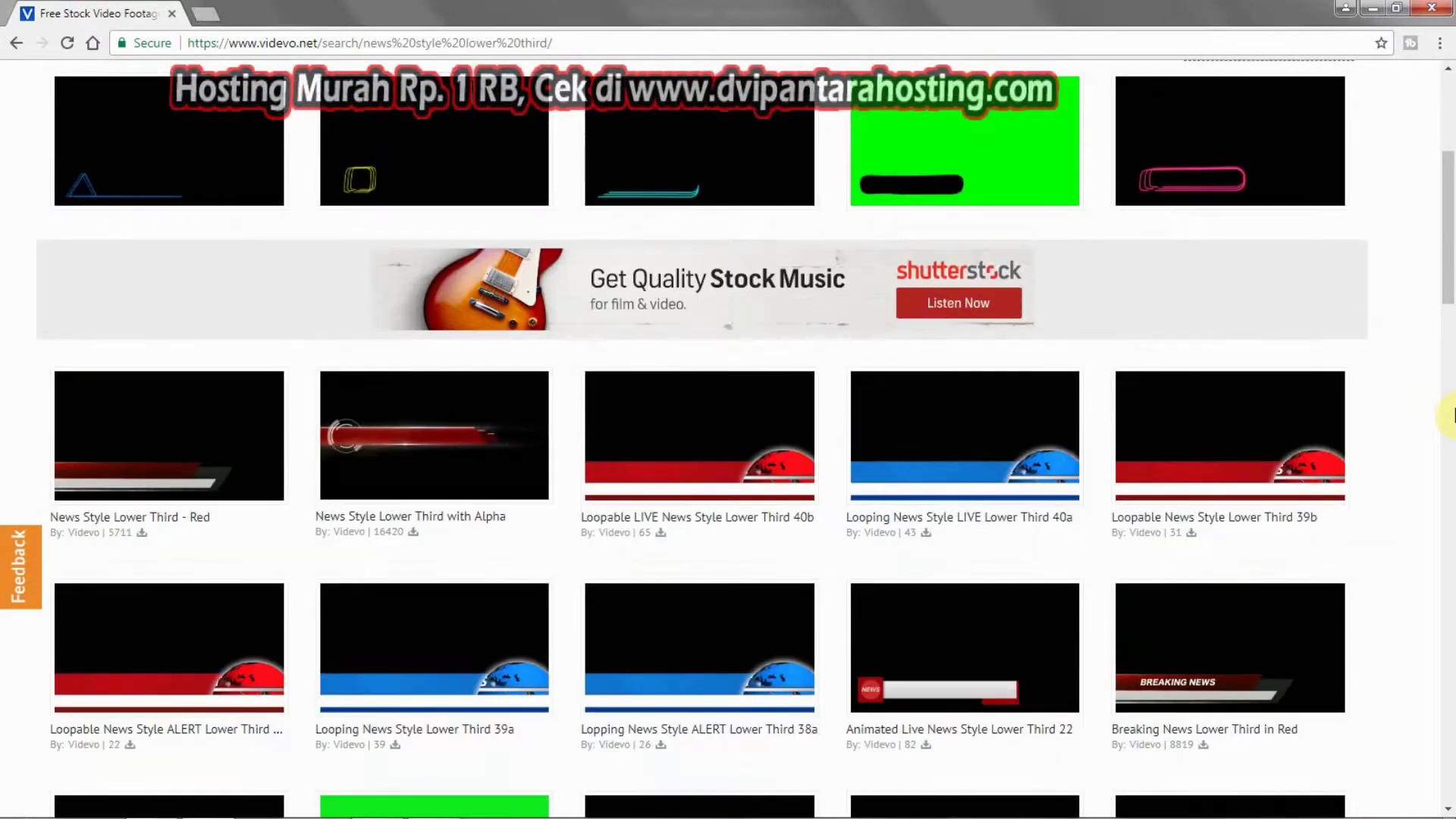
scroll(1453, 415, "down", 5)
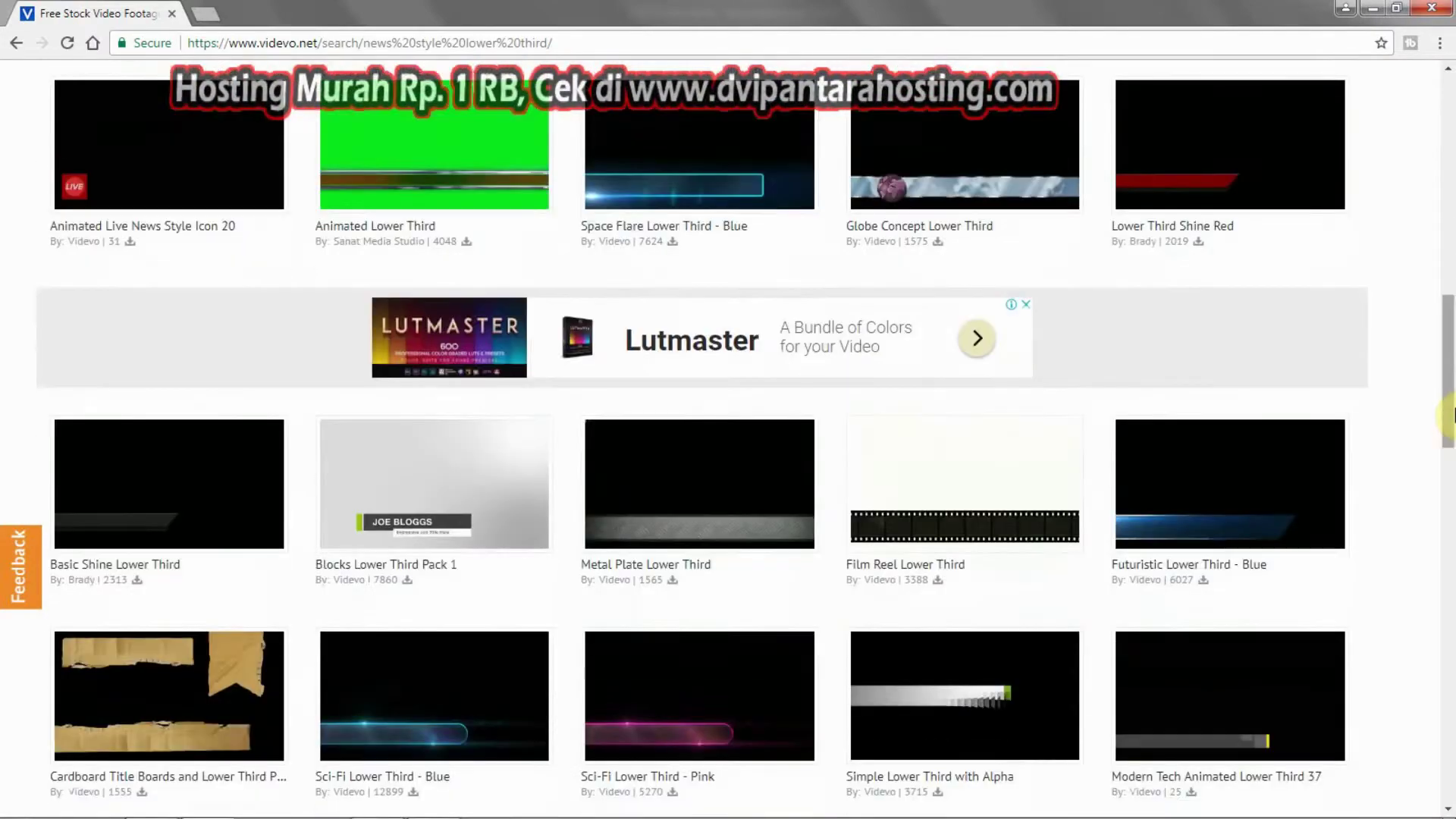
scroll(1453, 415, "down", 6)
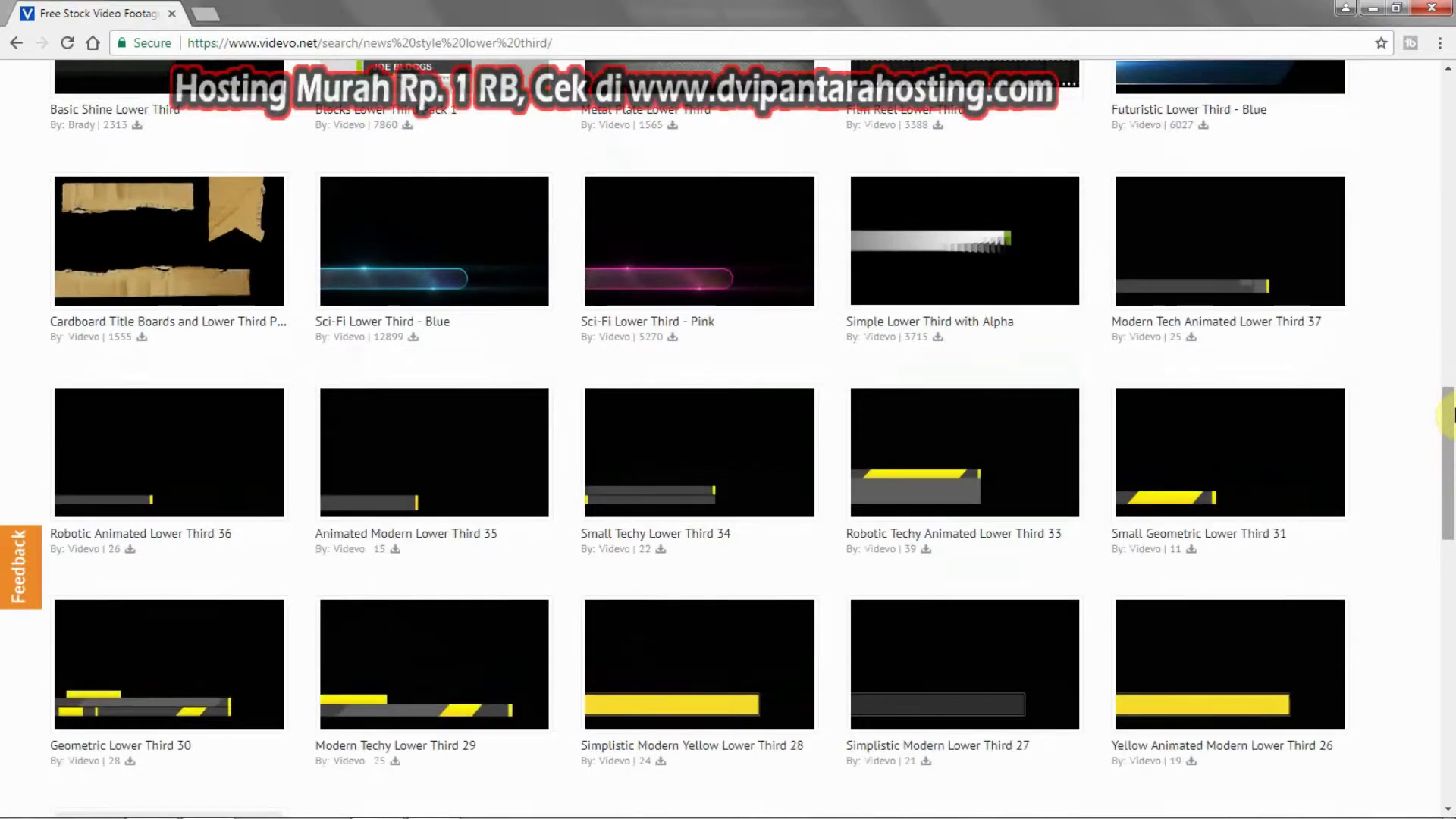
scroll(1453, 414, "down", 4)
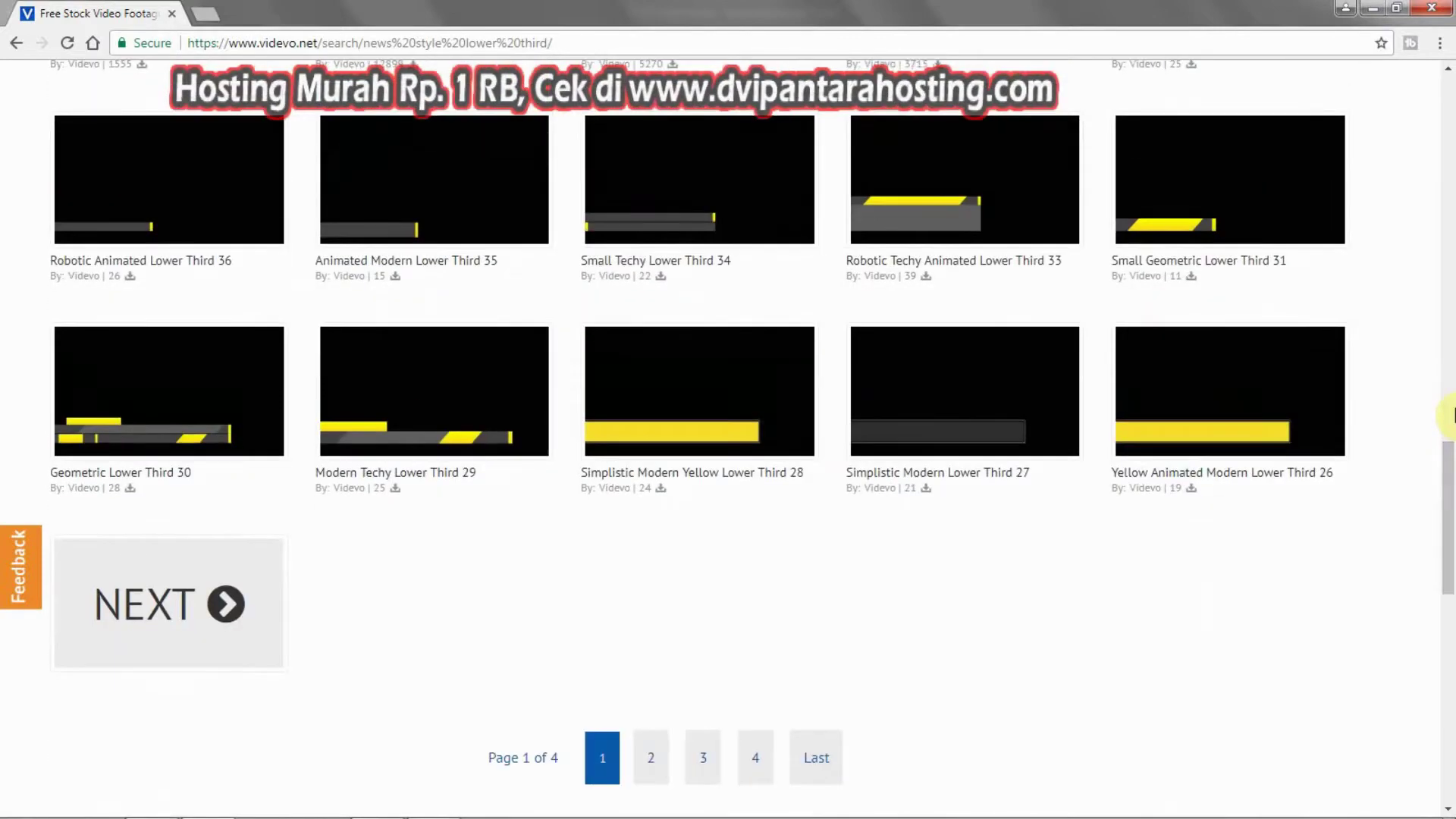
scroll(1453, 414, "up", 2)
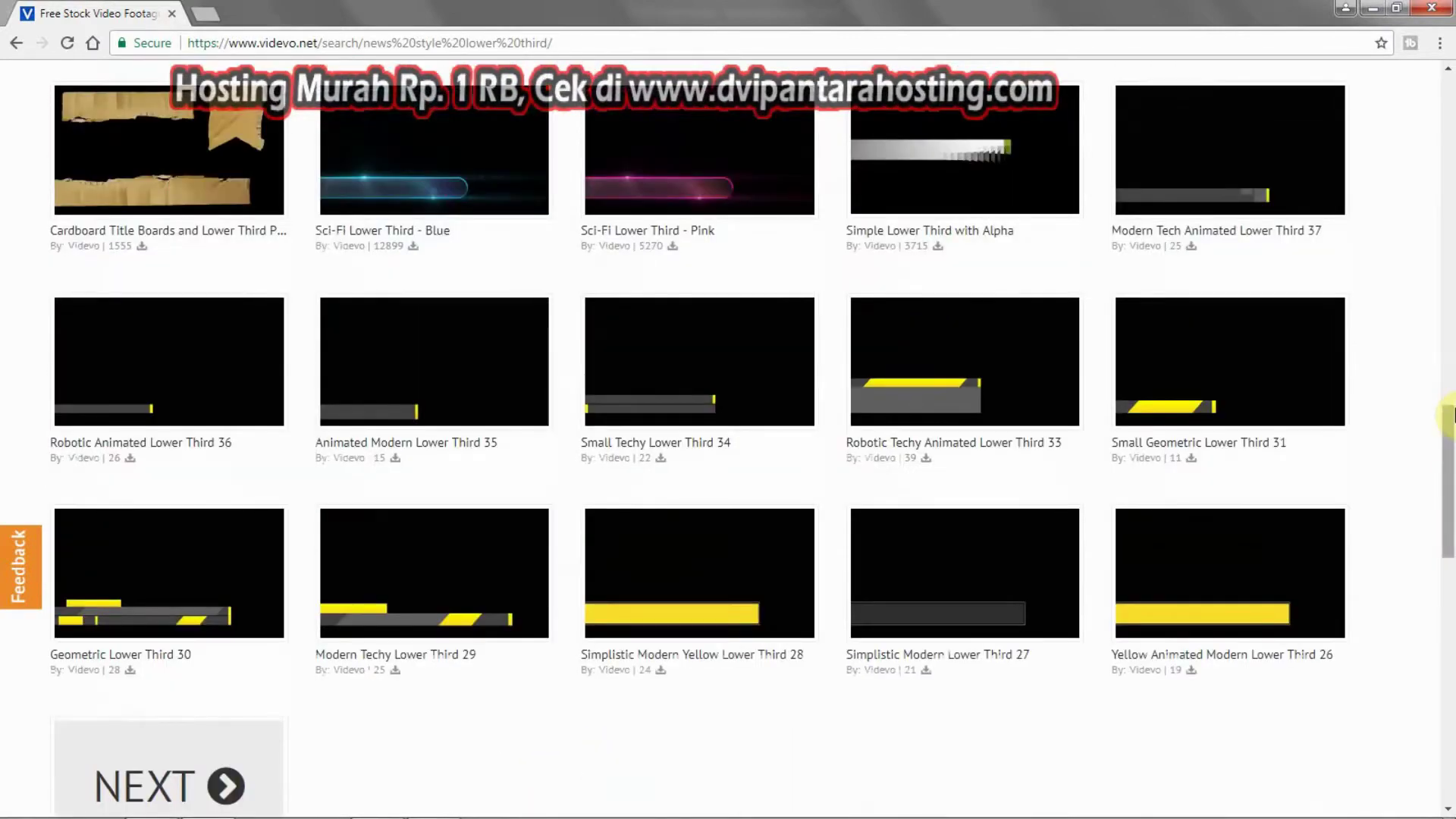
scroll(1450, 415, "up", 10)
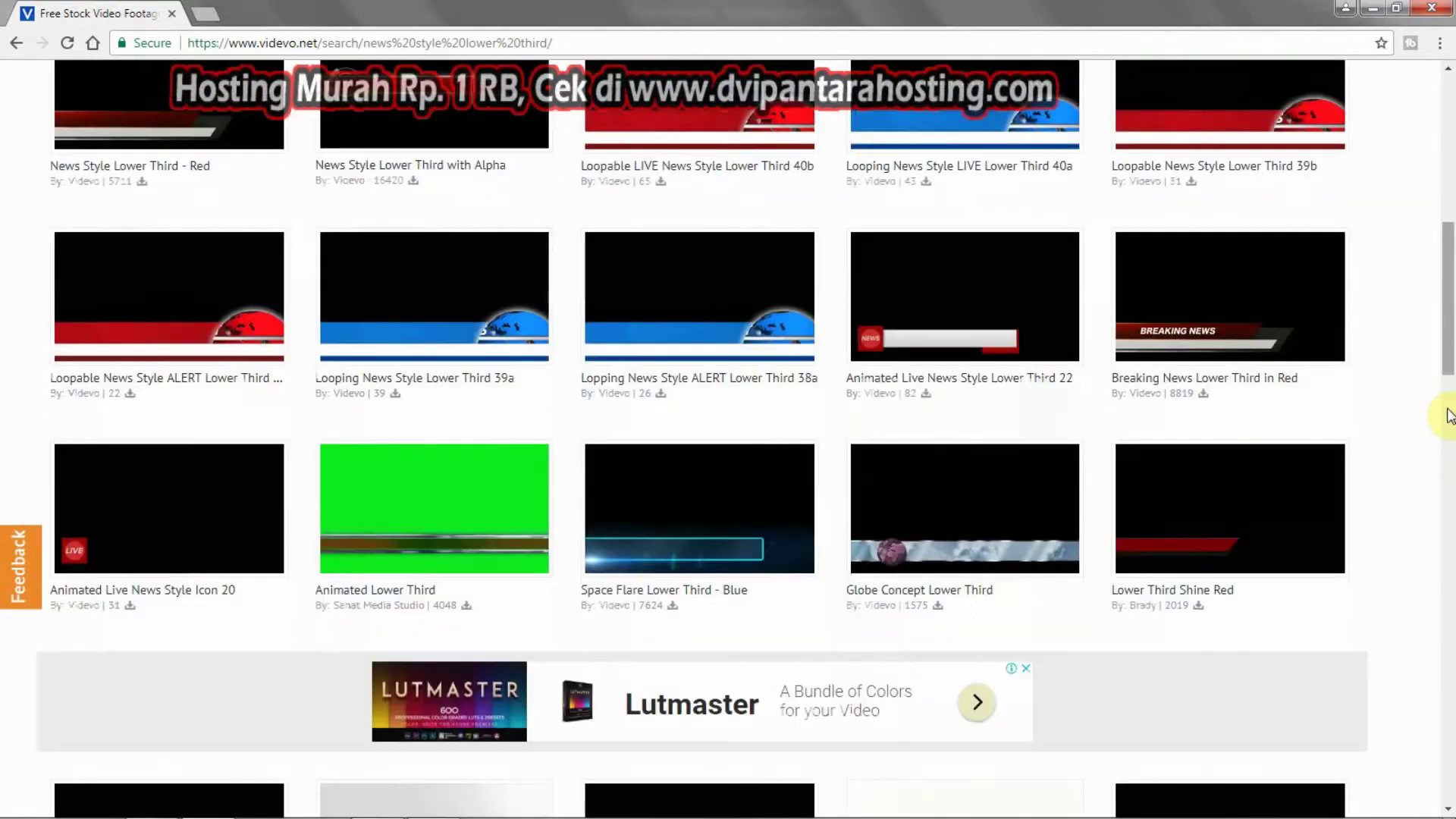
scroll(1450, 415, "up", 2)
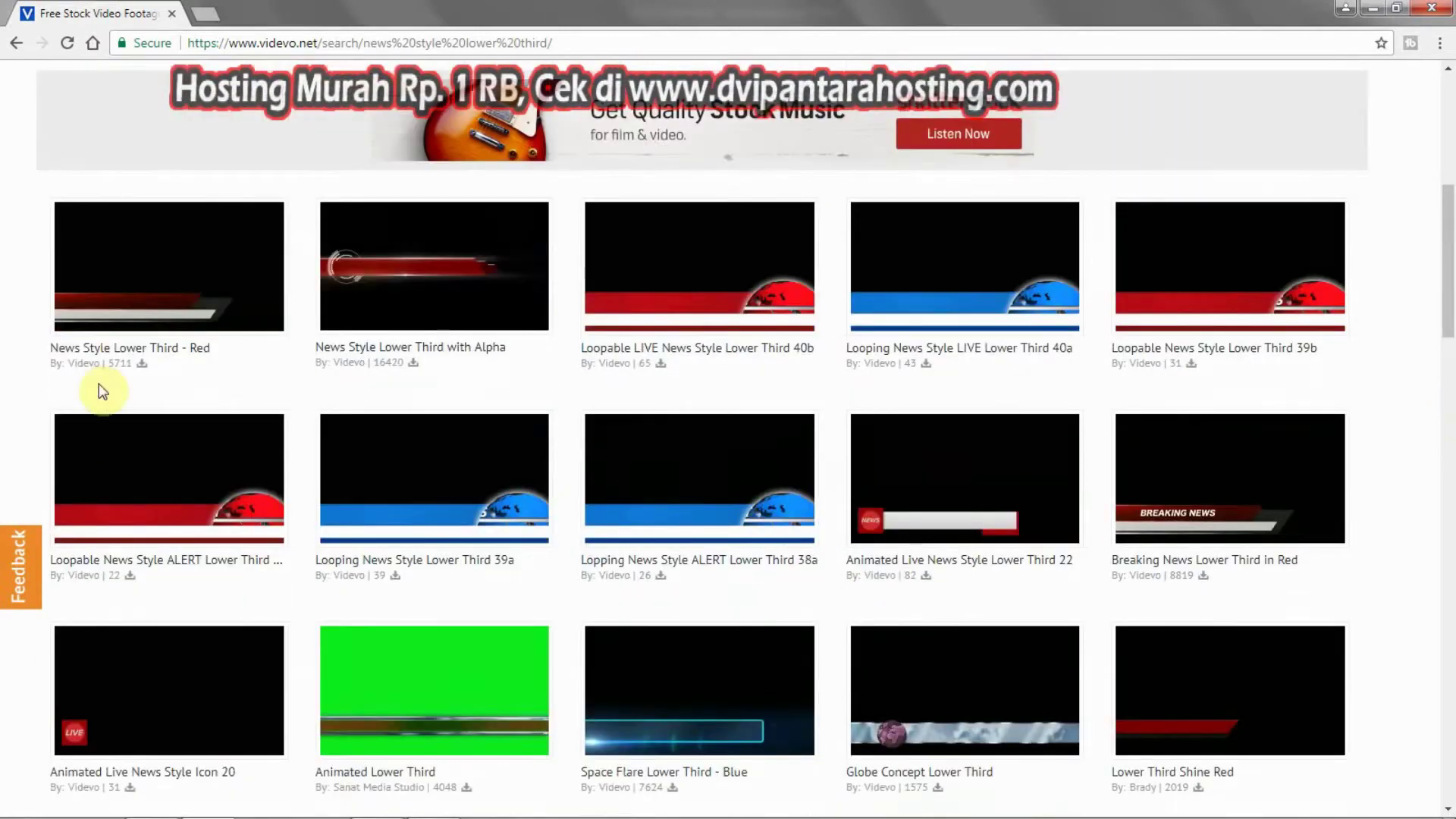
mouse_move(139, 238)
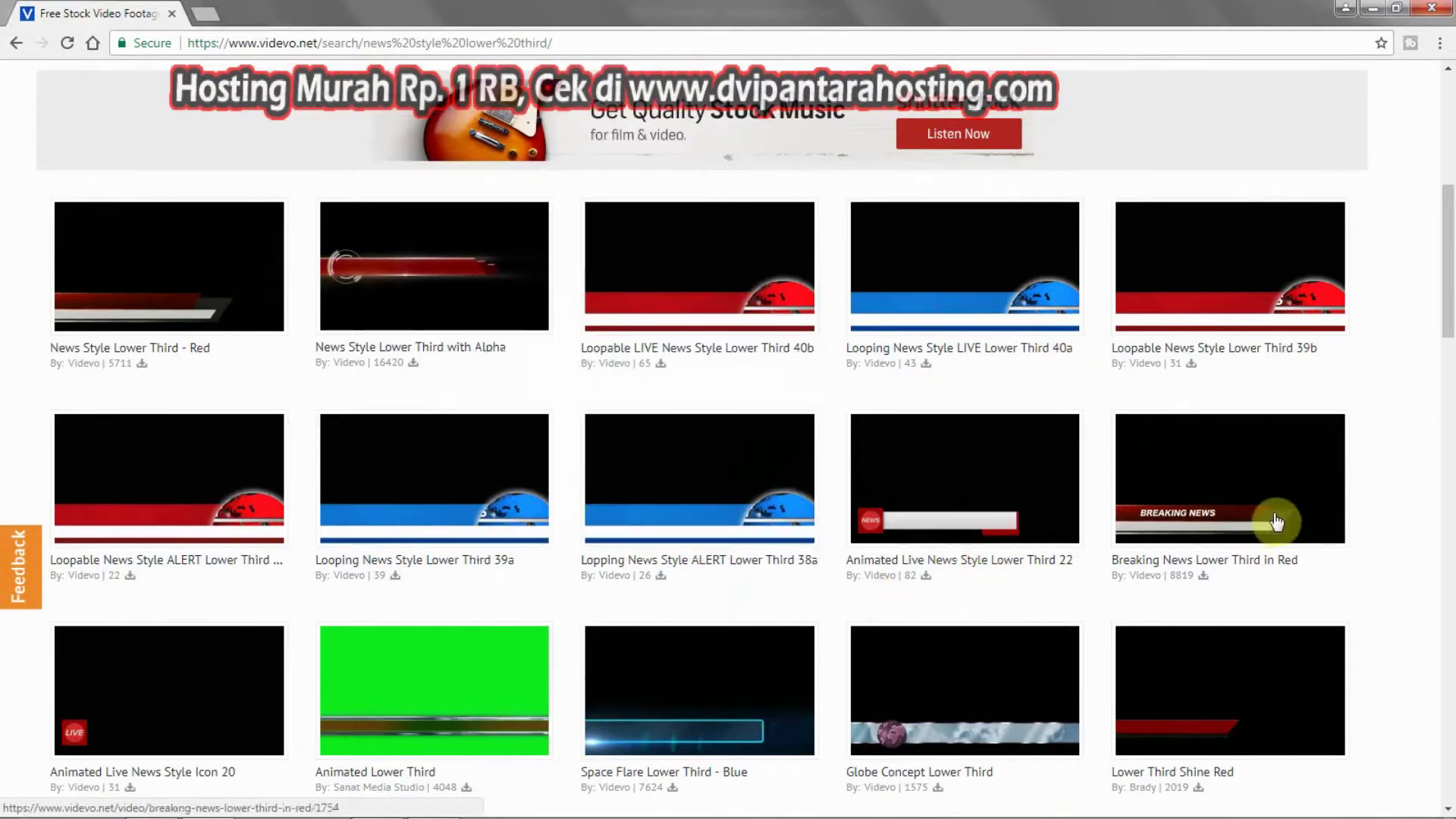
scroll(1452, 620, "down", 10)
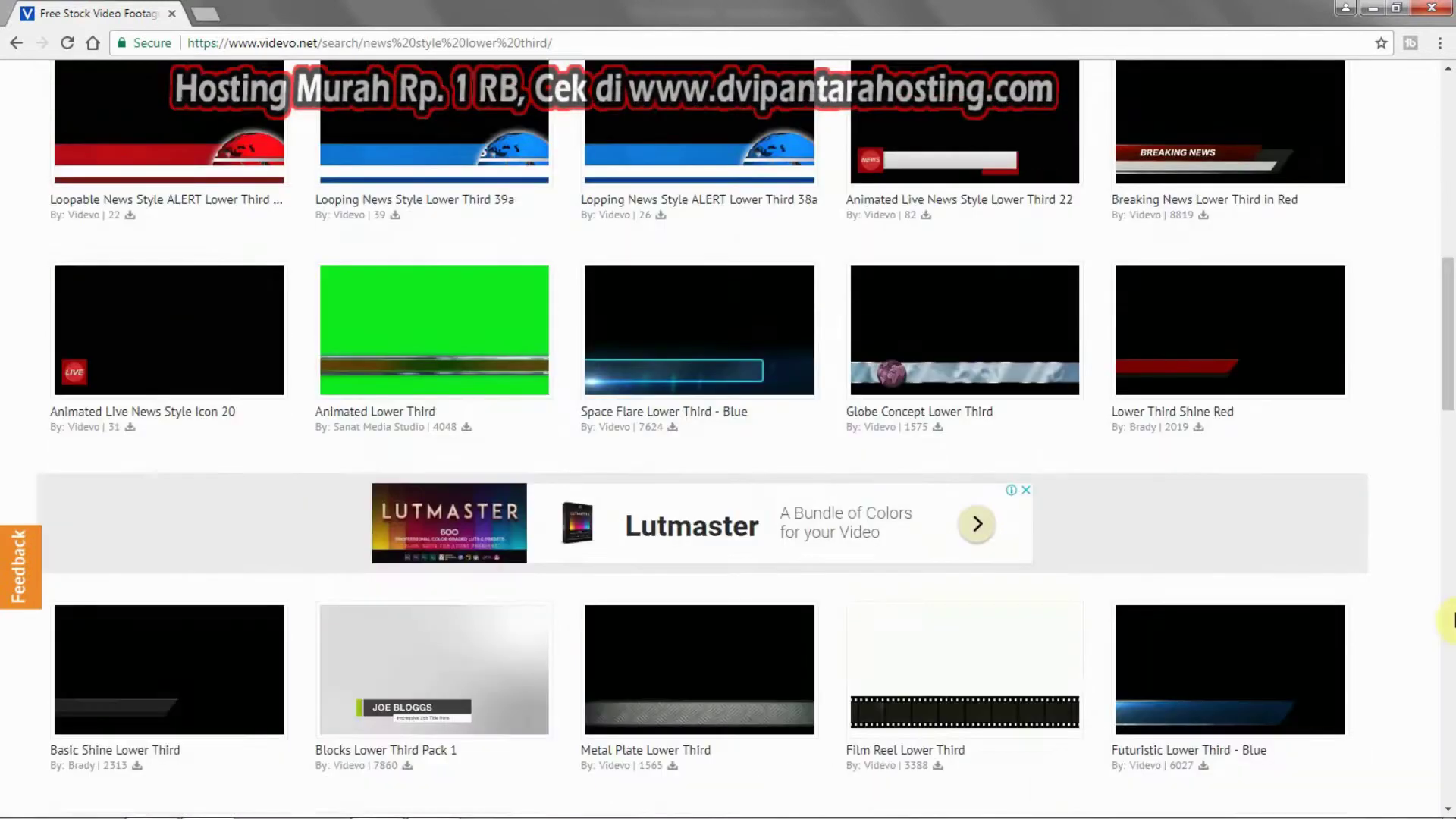
scroll(1451, 620, "down", 7)
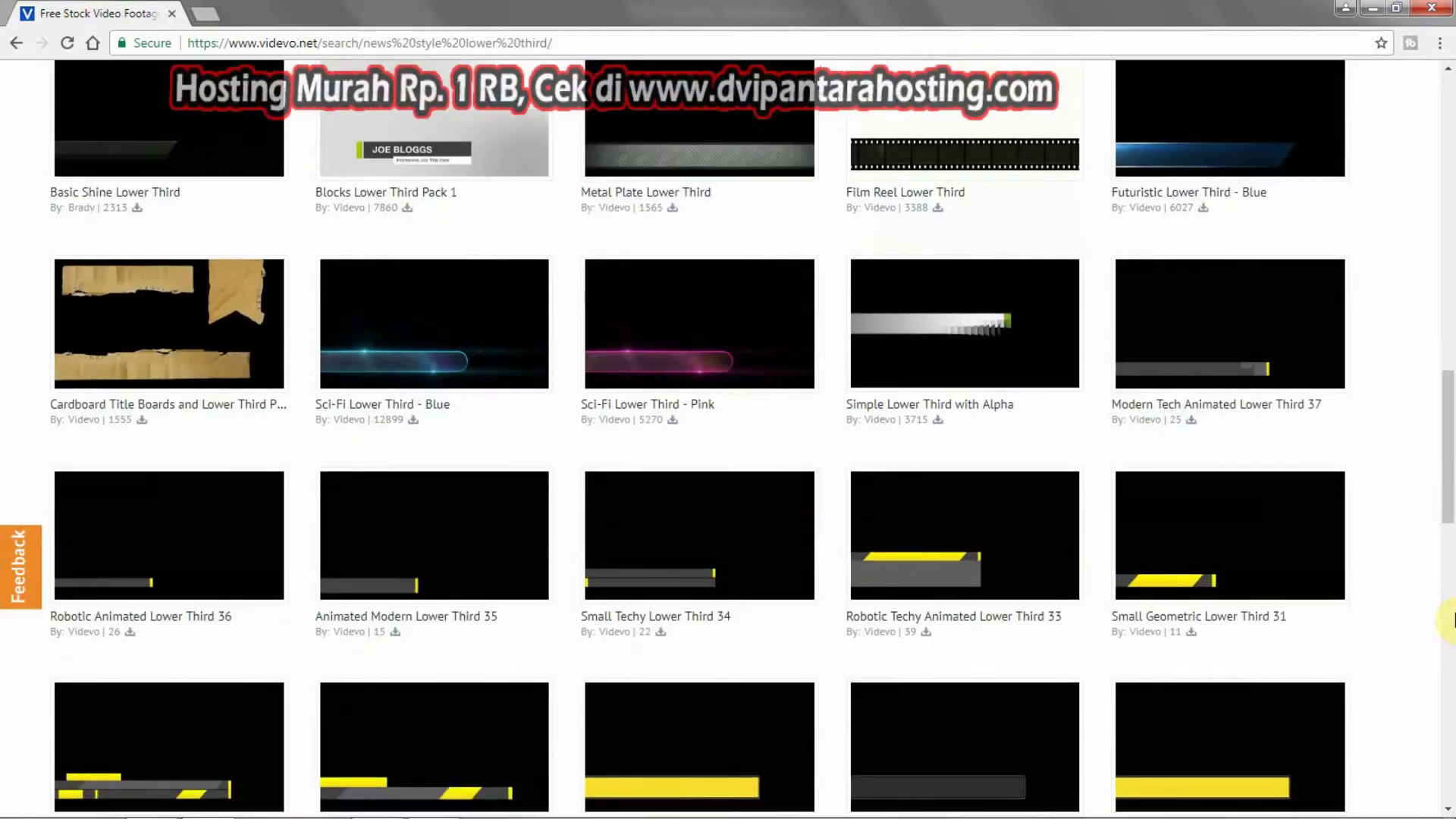
scroll(1451, 621, "up", 20)
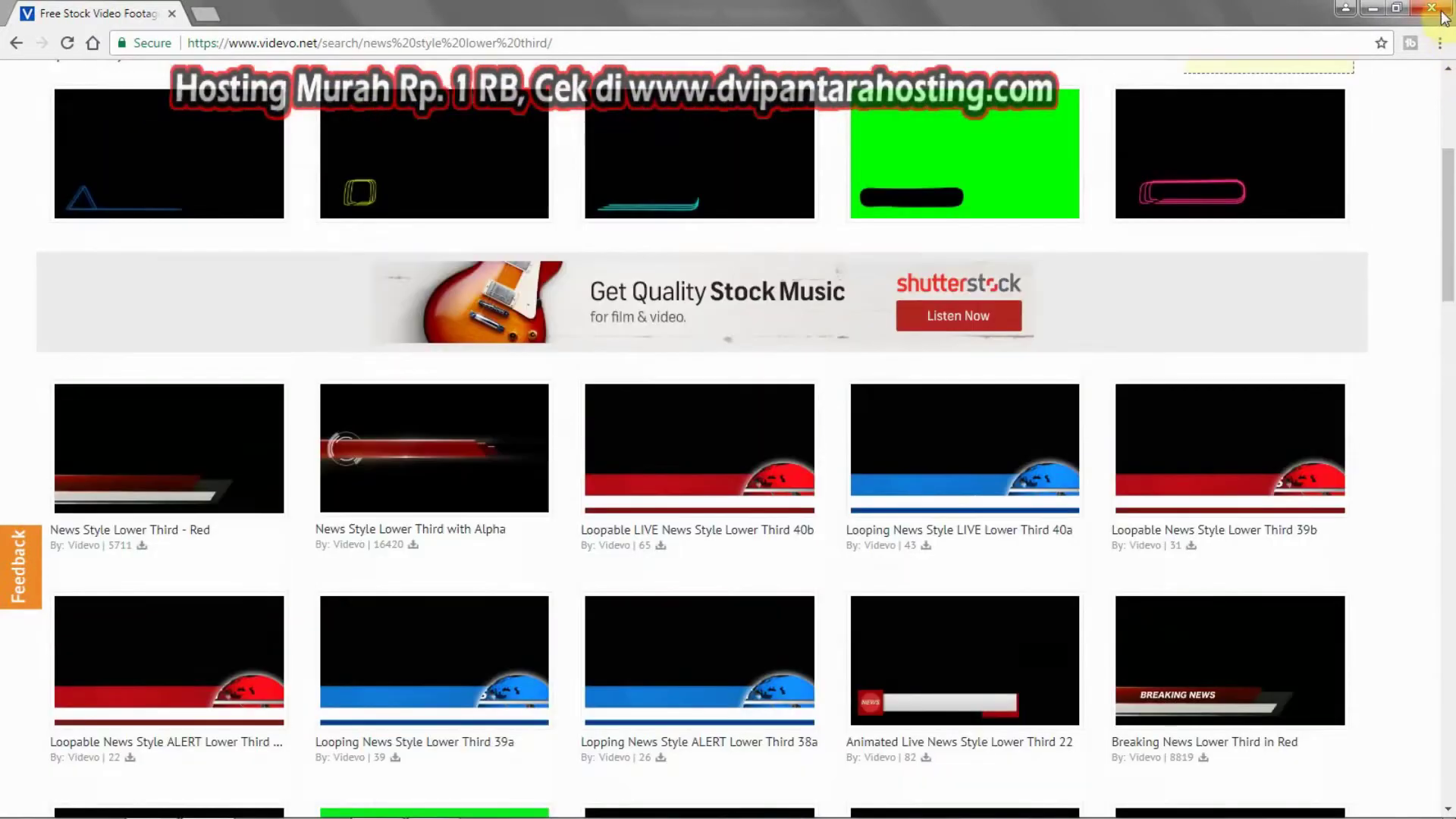
left_click(1432, 9)
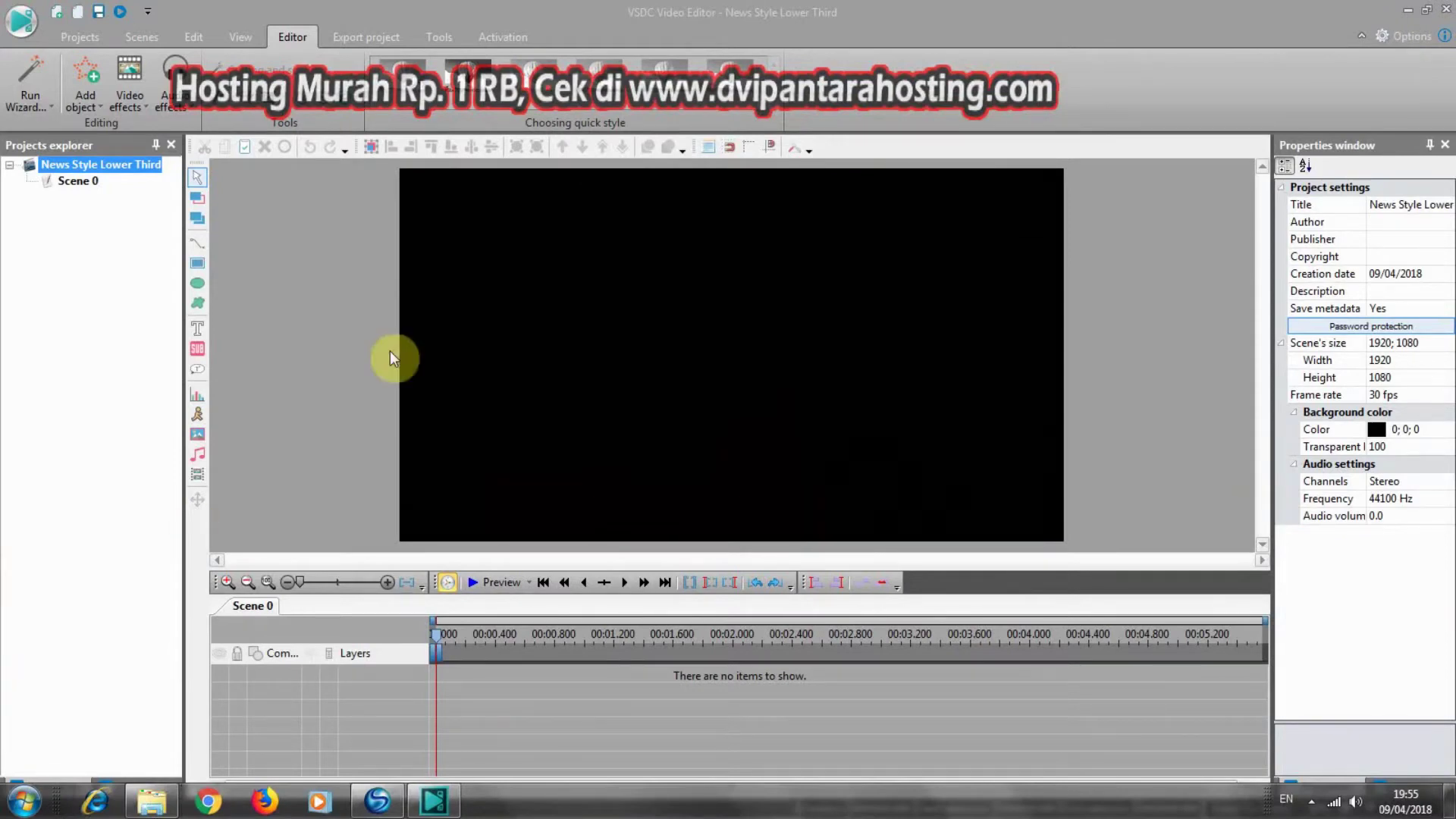
Add the Tiger video to the scene as a new layer starting from the cursor position.
left_click(85, 103)
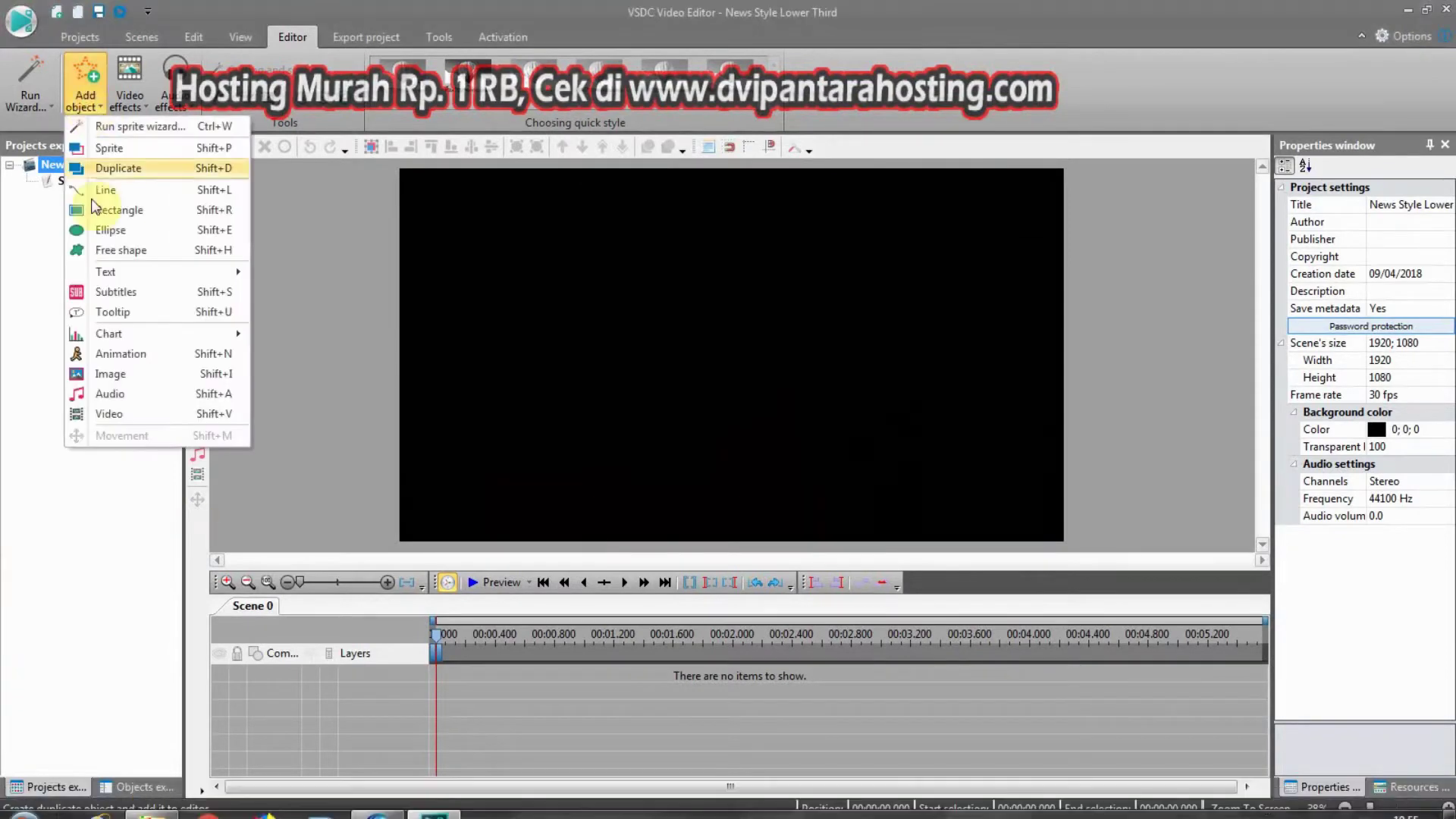
left_click(125, 413)
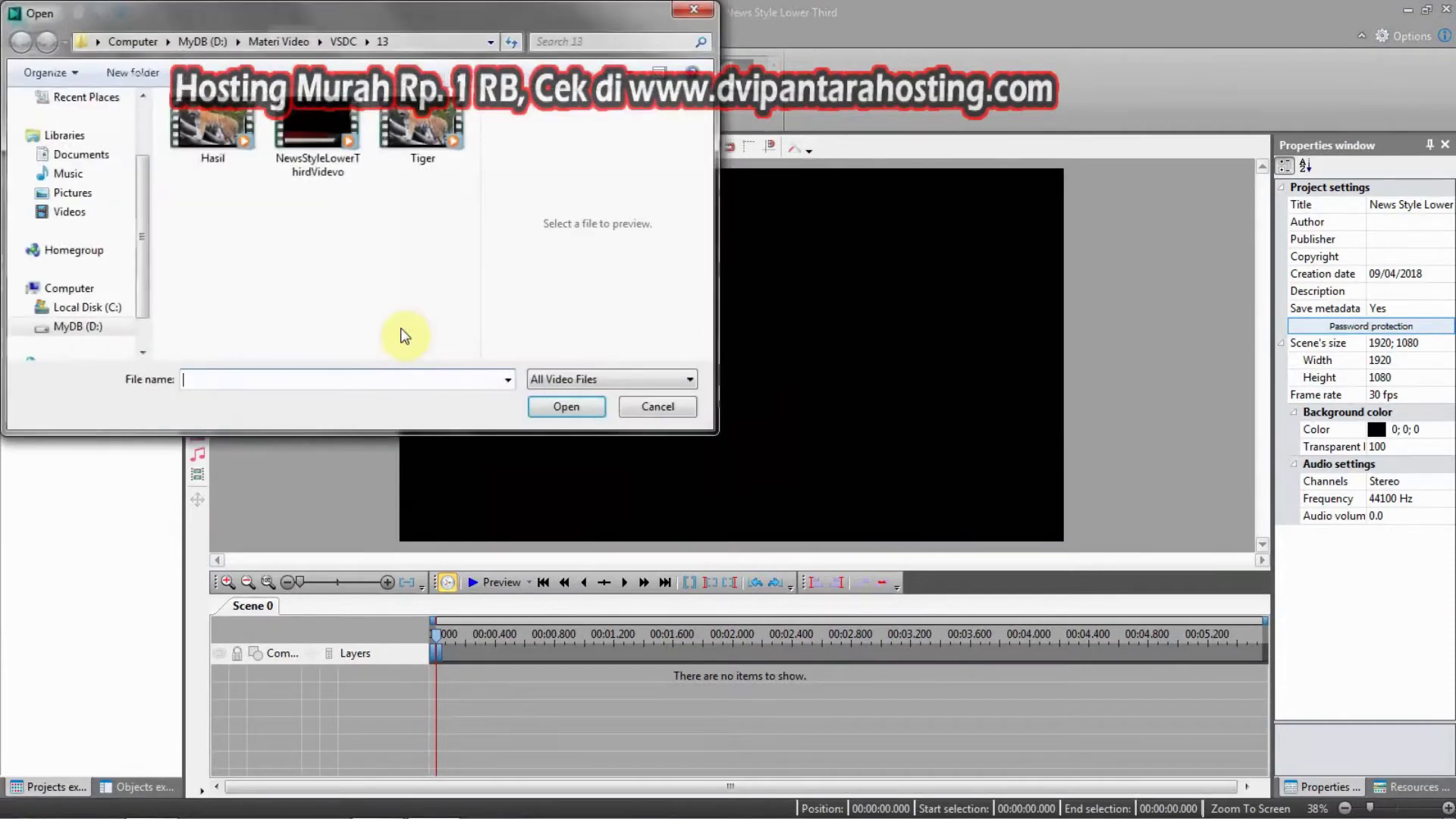
left_click(410, 152)
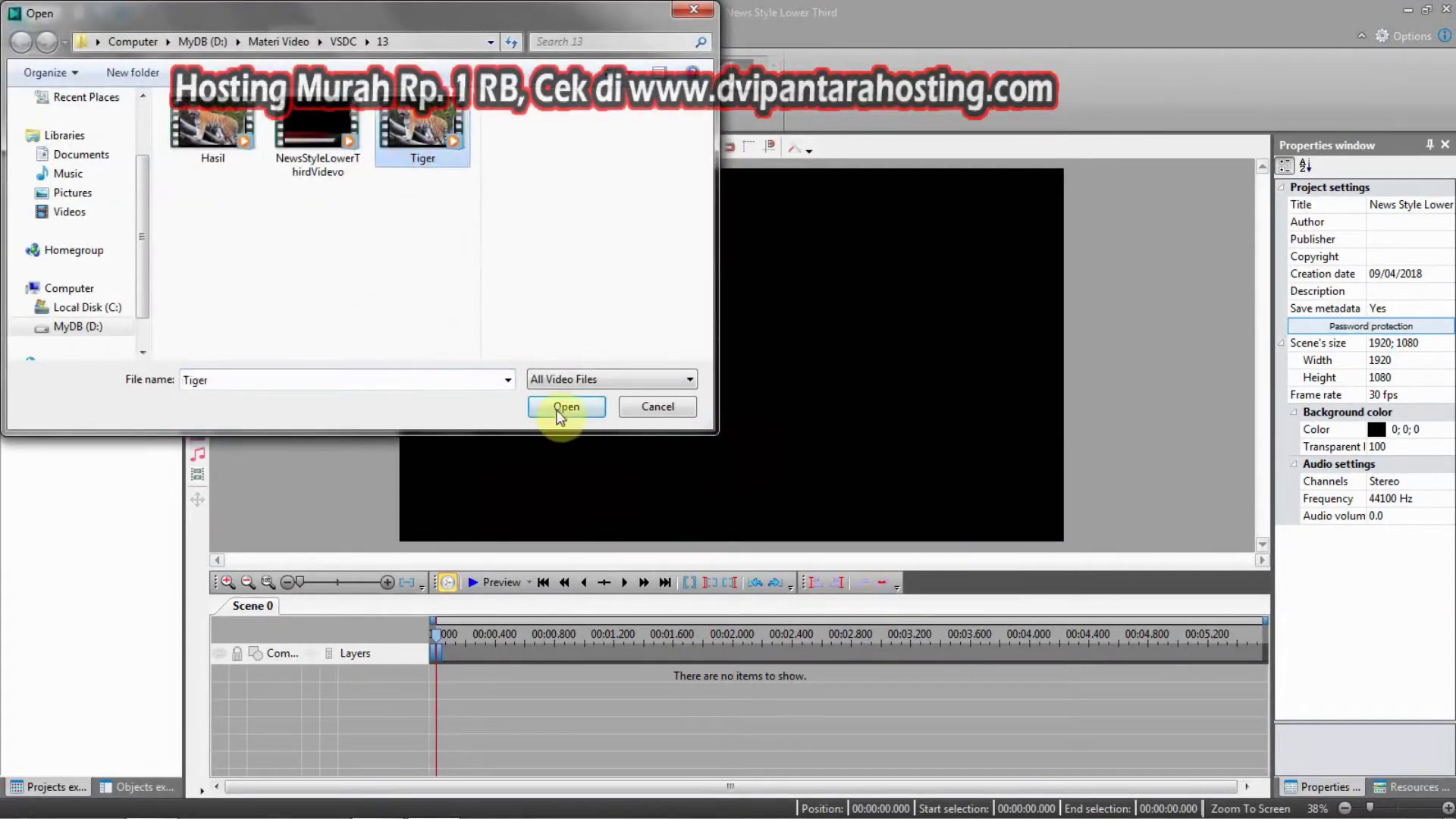
left_click(567, 407)
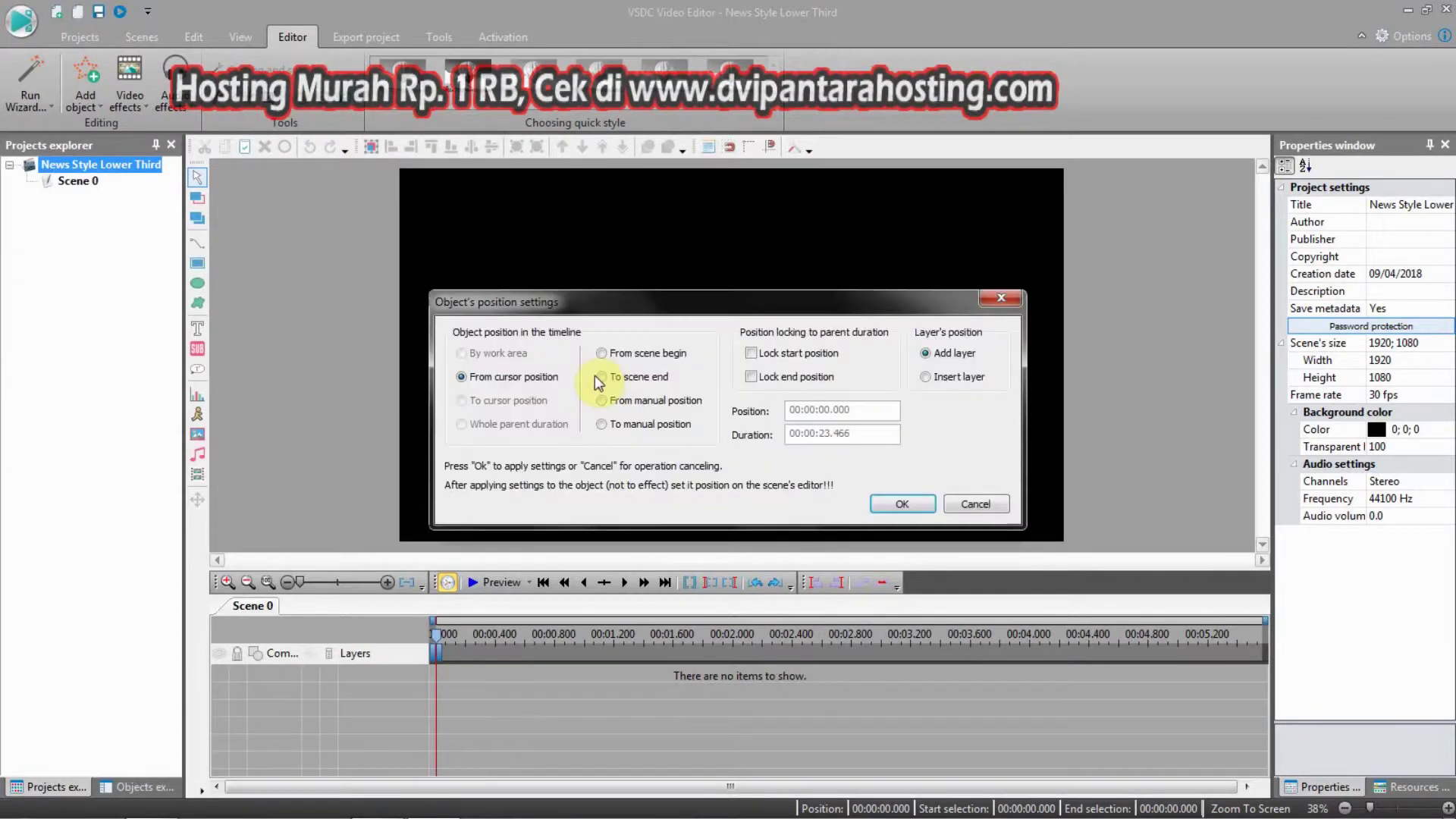
key("Return")
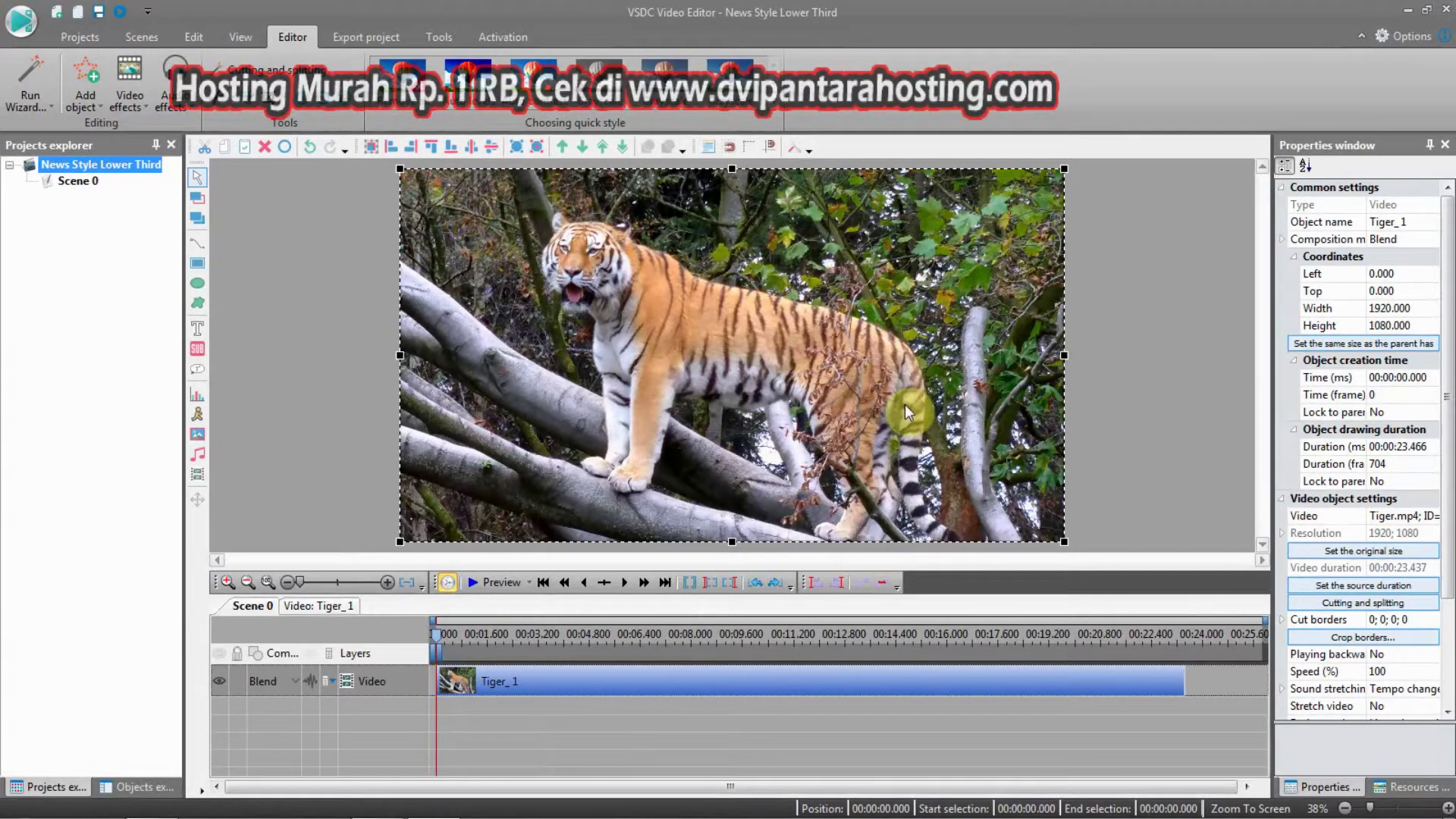
Add the NewsStyleLowerThirdVidevo video as another layer starting from the cursor position.
left_click(85, 82)
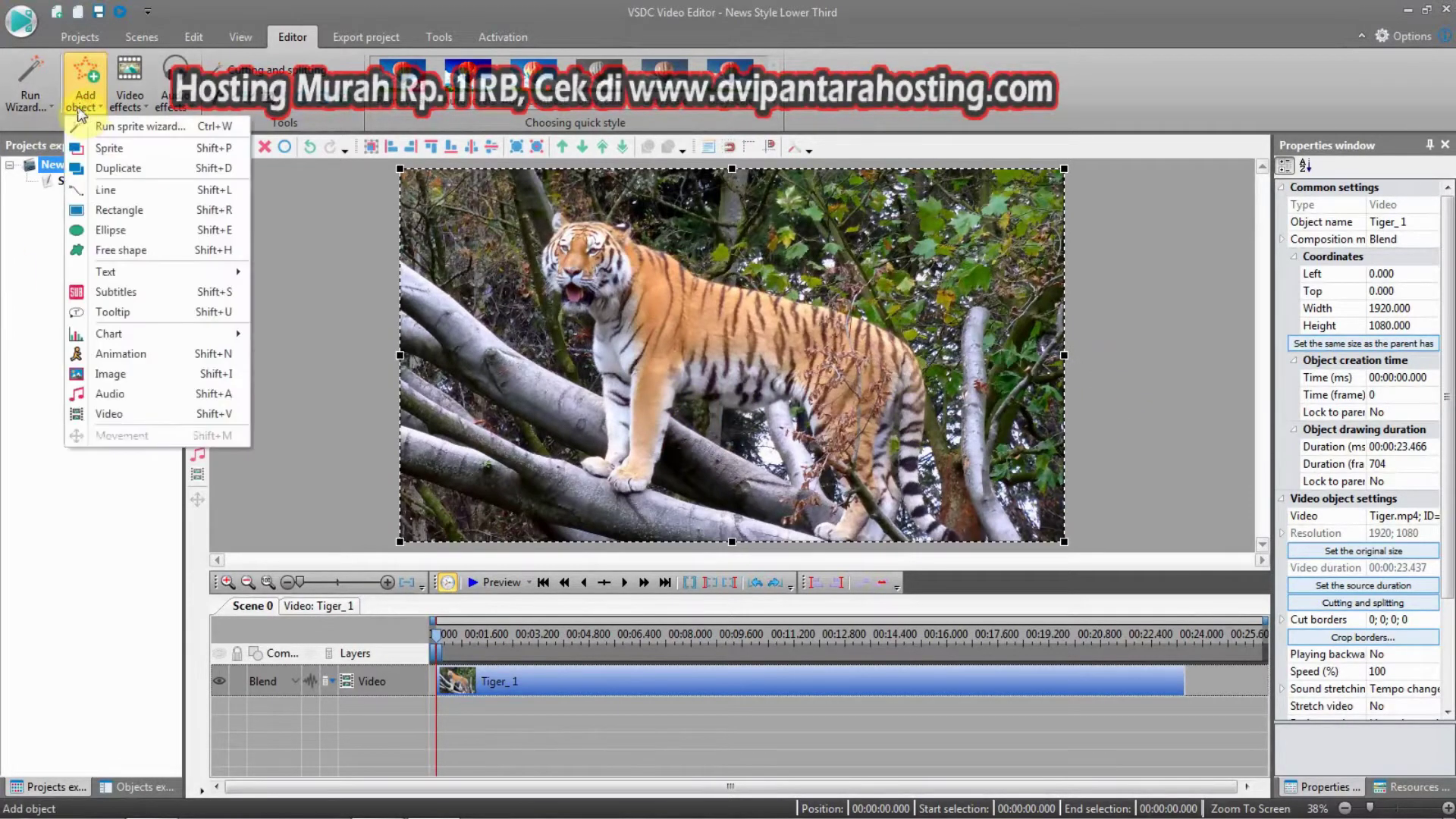
left_click(122, 414)
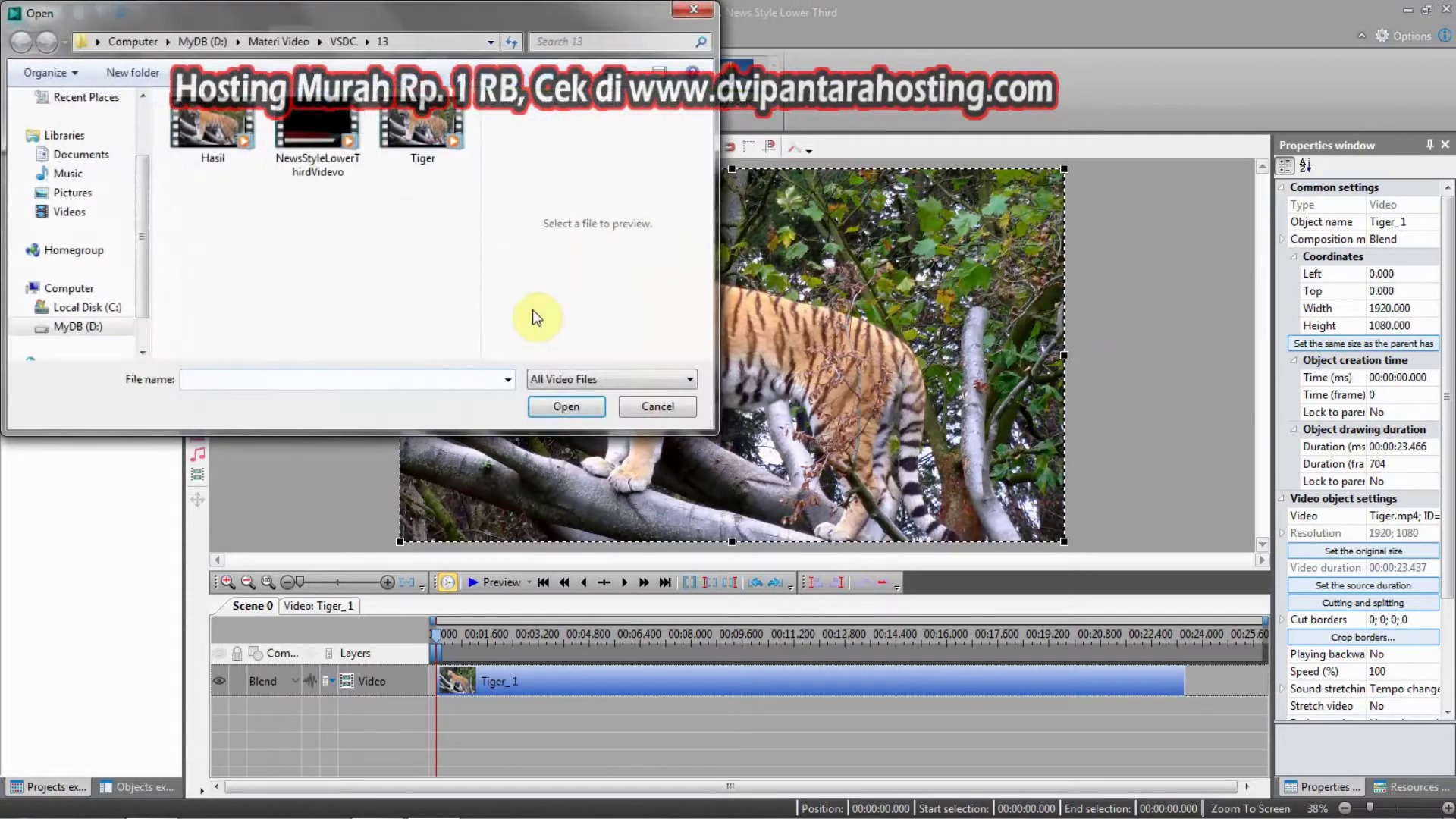
left_click(302, 155)
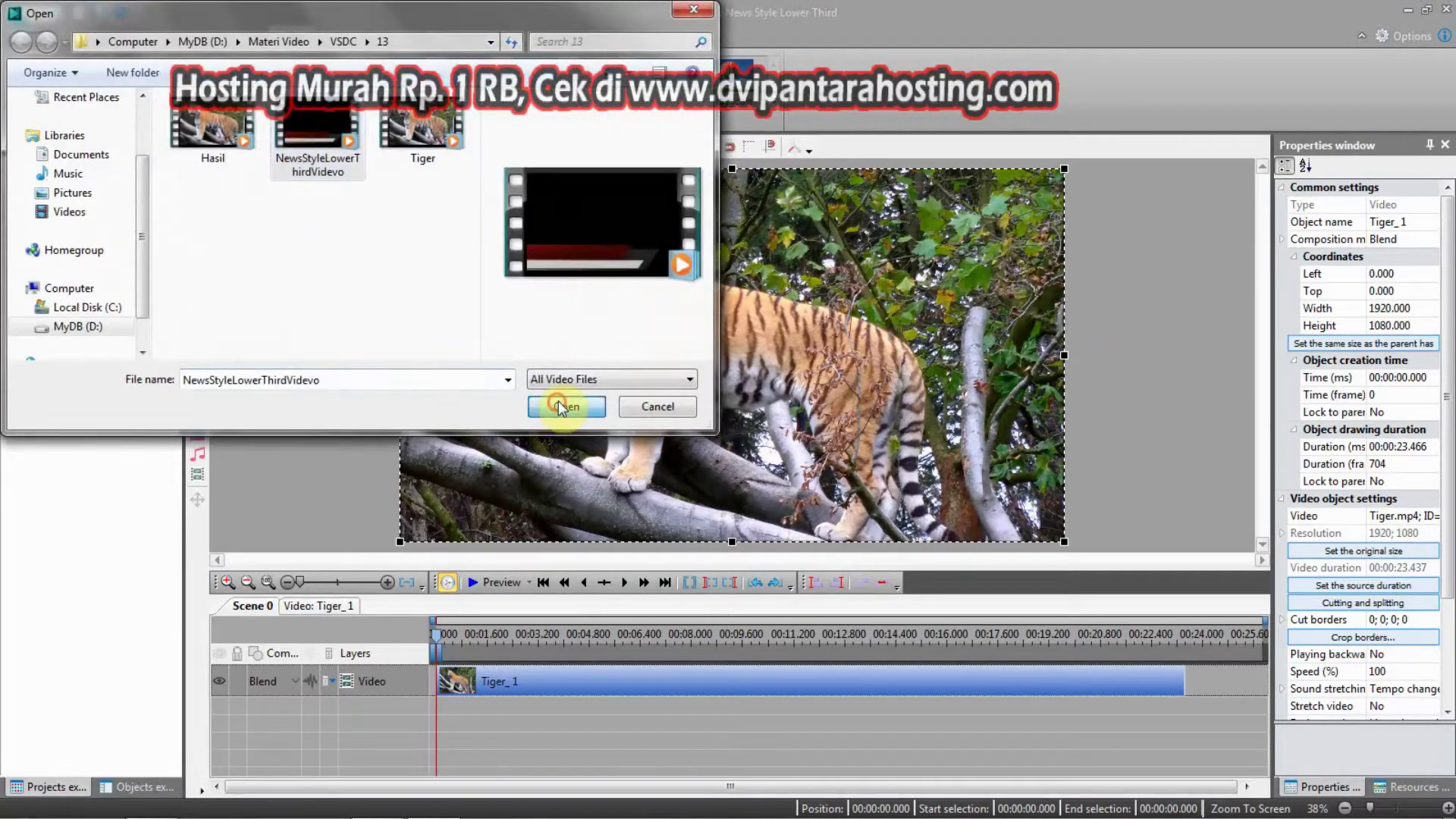
left_click(566, 406)
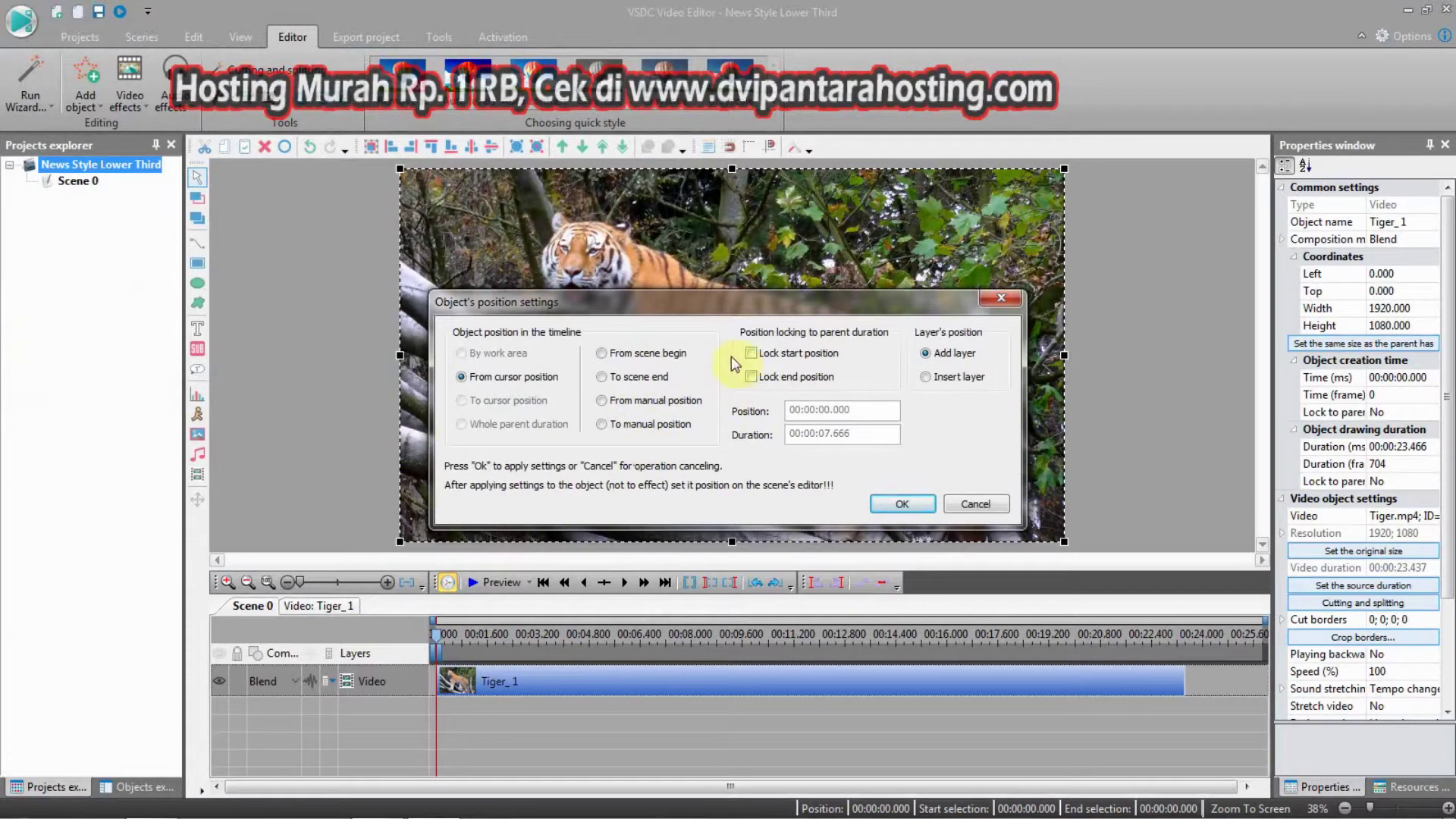
left_click(922, 502)
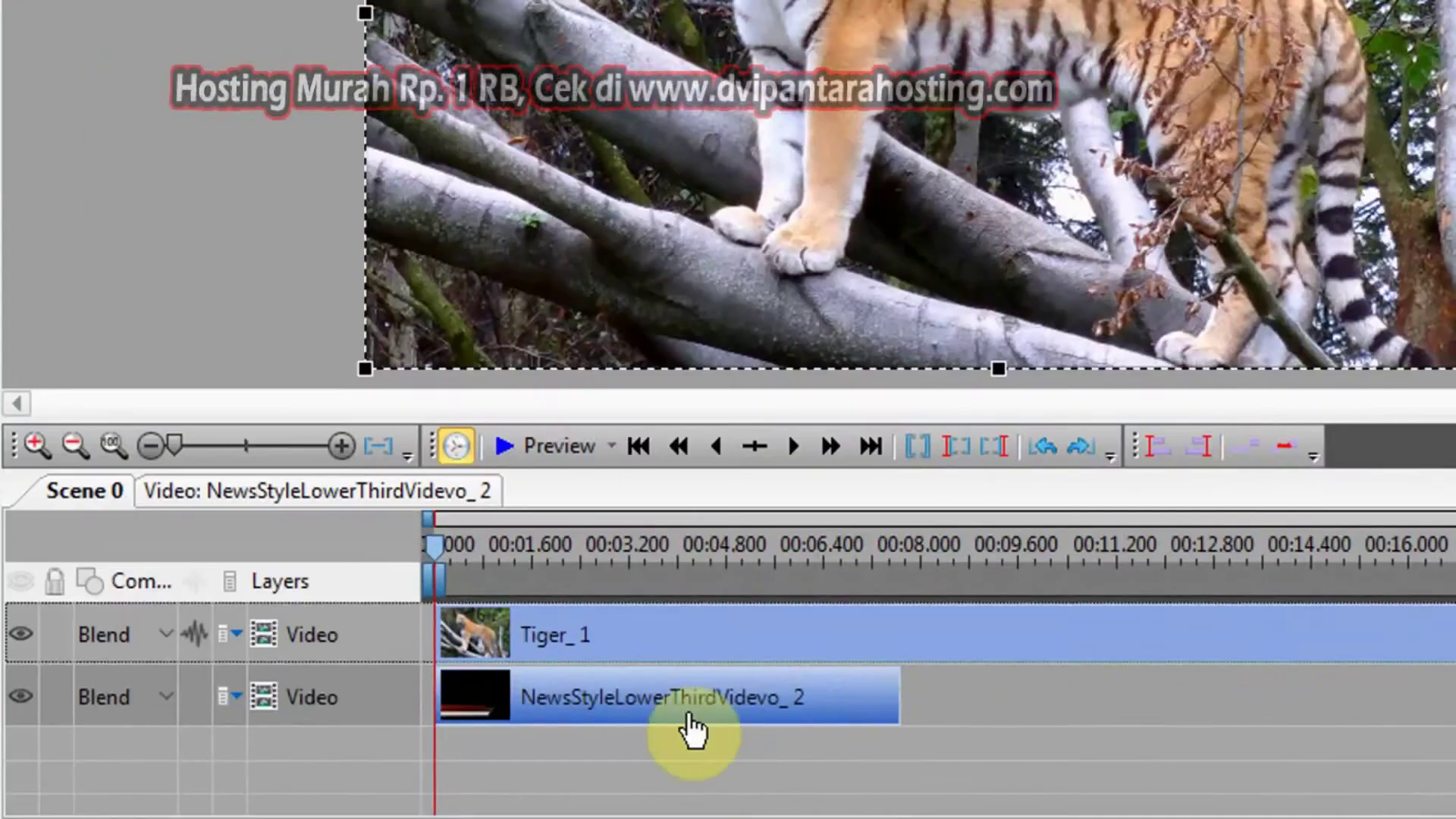
Shift the NewsStyleLowerThirdVidevo clip on the timeline so it starts at about 0.8 s.
left_click_drag(537, 709, 569, 708)
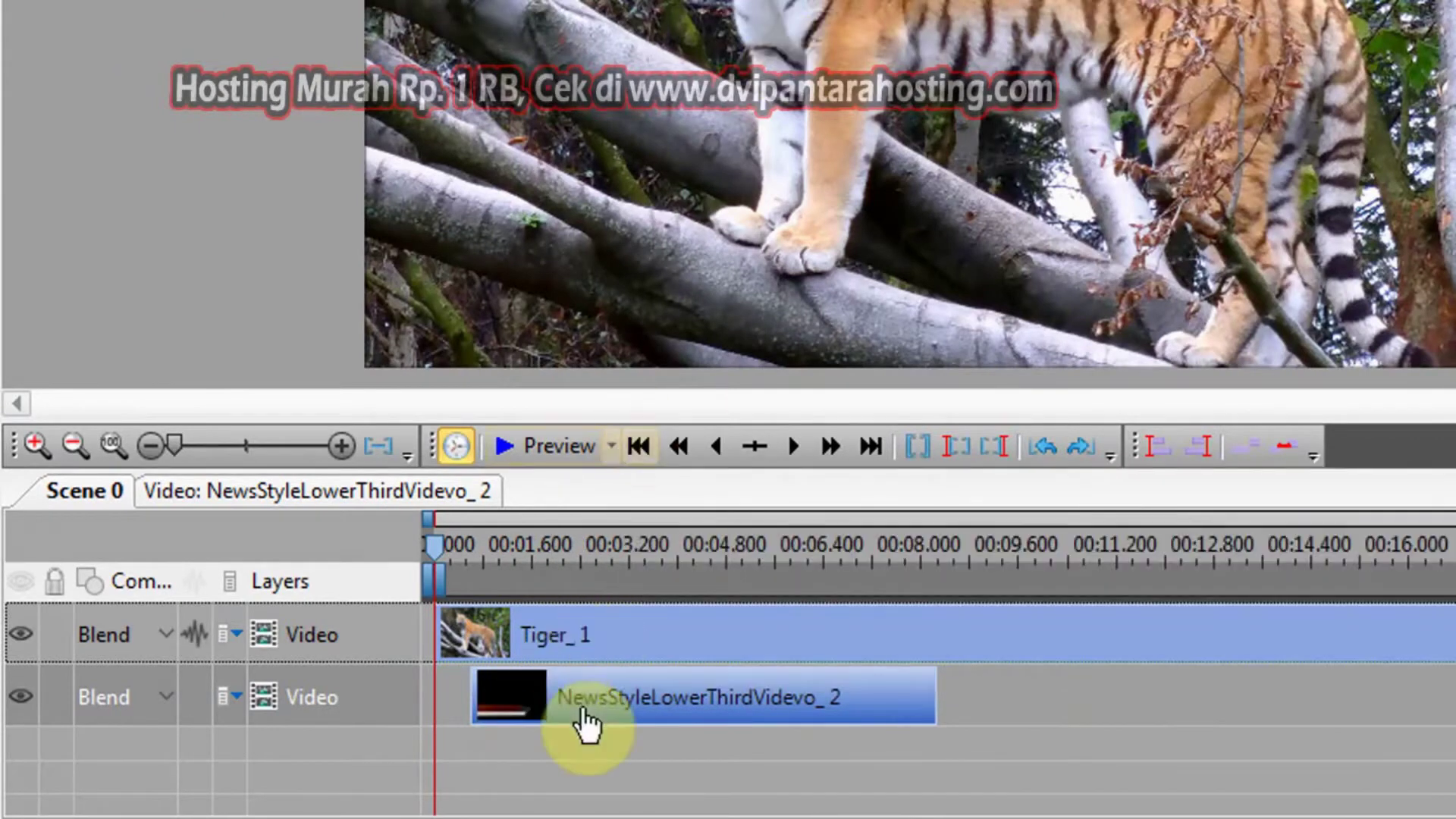
left_click(584, 705)
mouse_move(586, 709)
left_mouse_down()
mouse_move(614, 708)
mouse_move(595, 708)
left_mouse_up()
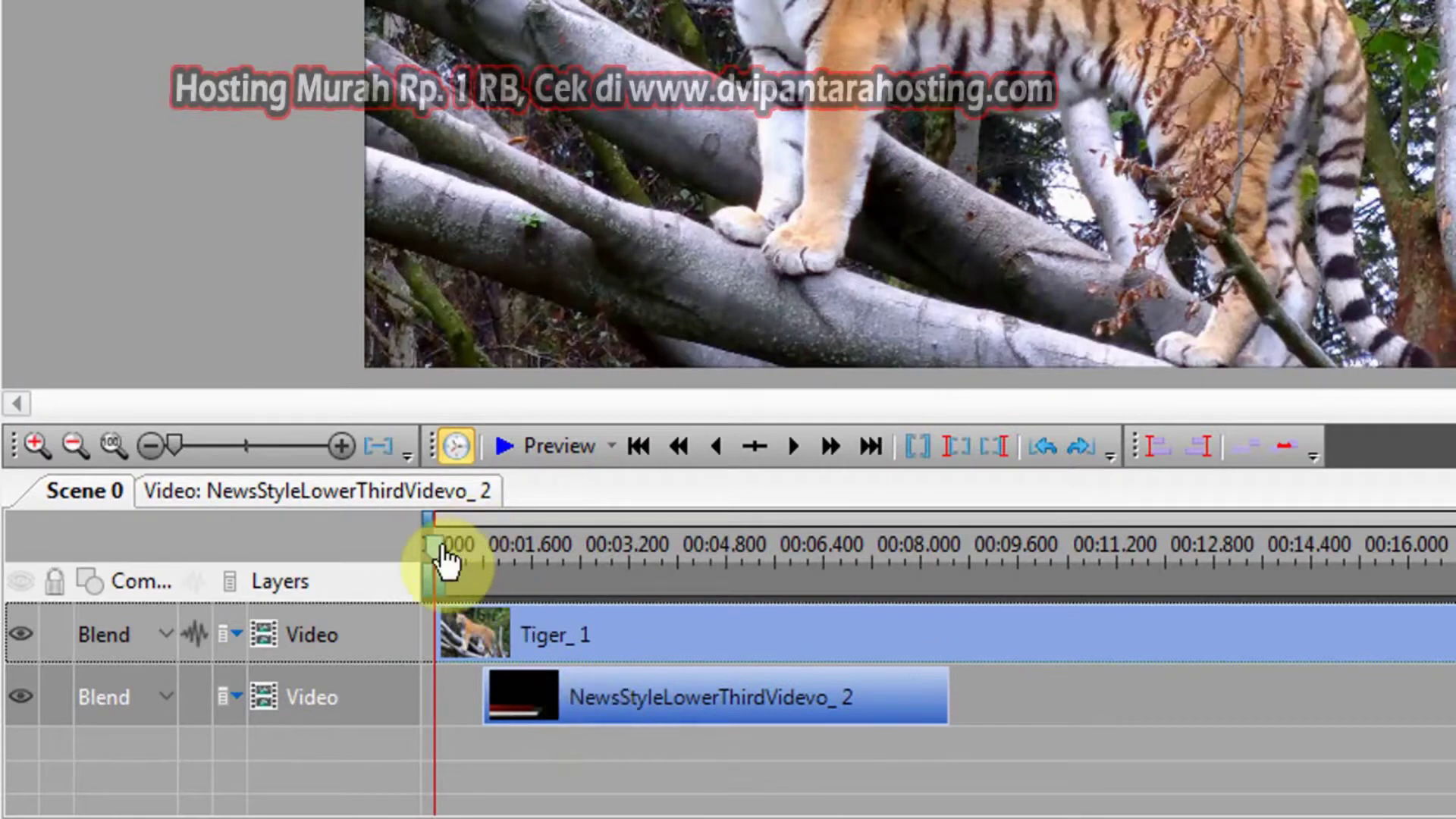
Scrub the timeline around the start of the lower-third clip to check when its graphic appears over the tiger.
left_click(442, 546)
left_click_drag(462, 565, 507, 565)
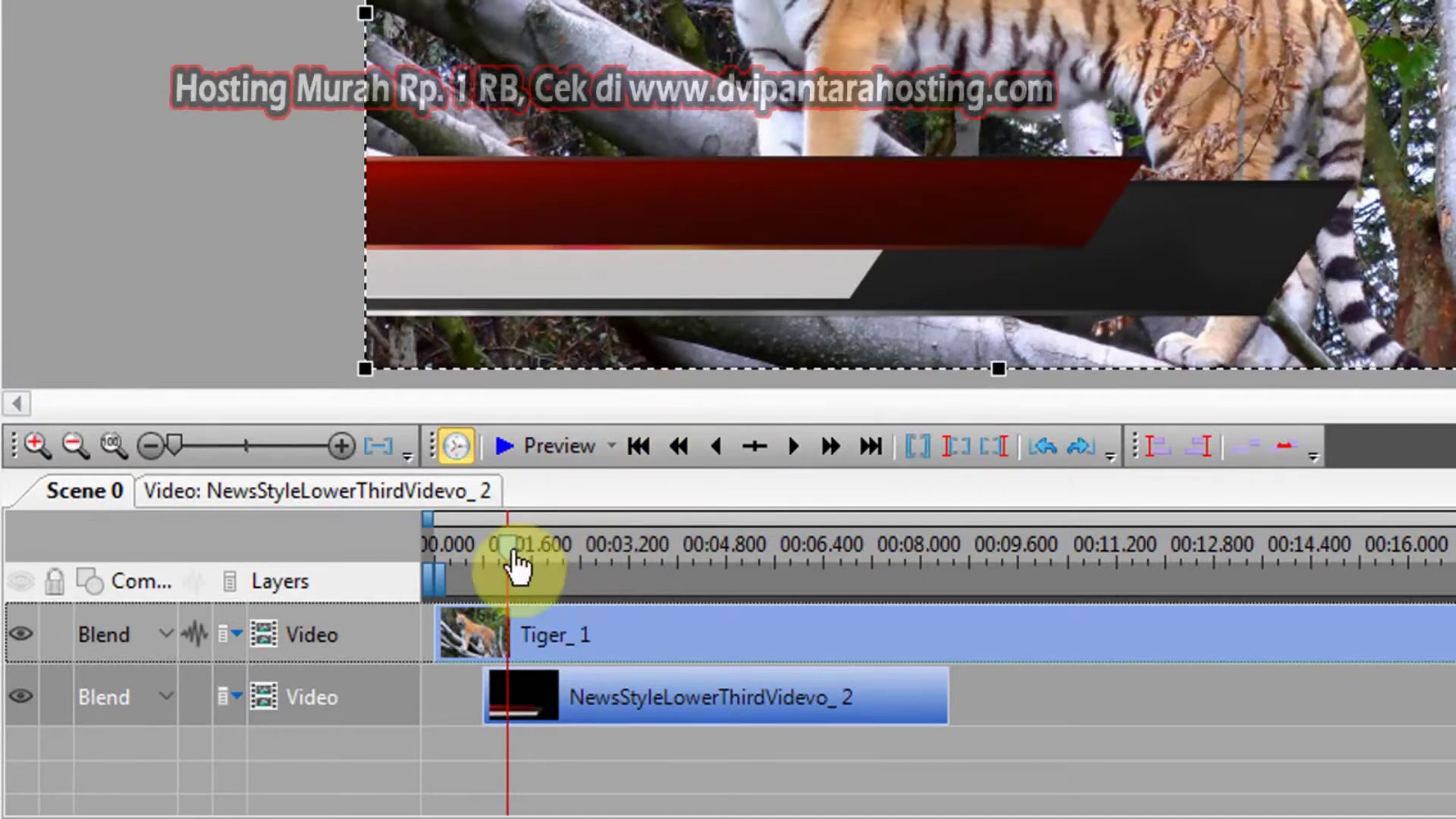
left_click_drag(515, 565, 483, 585)
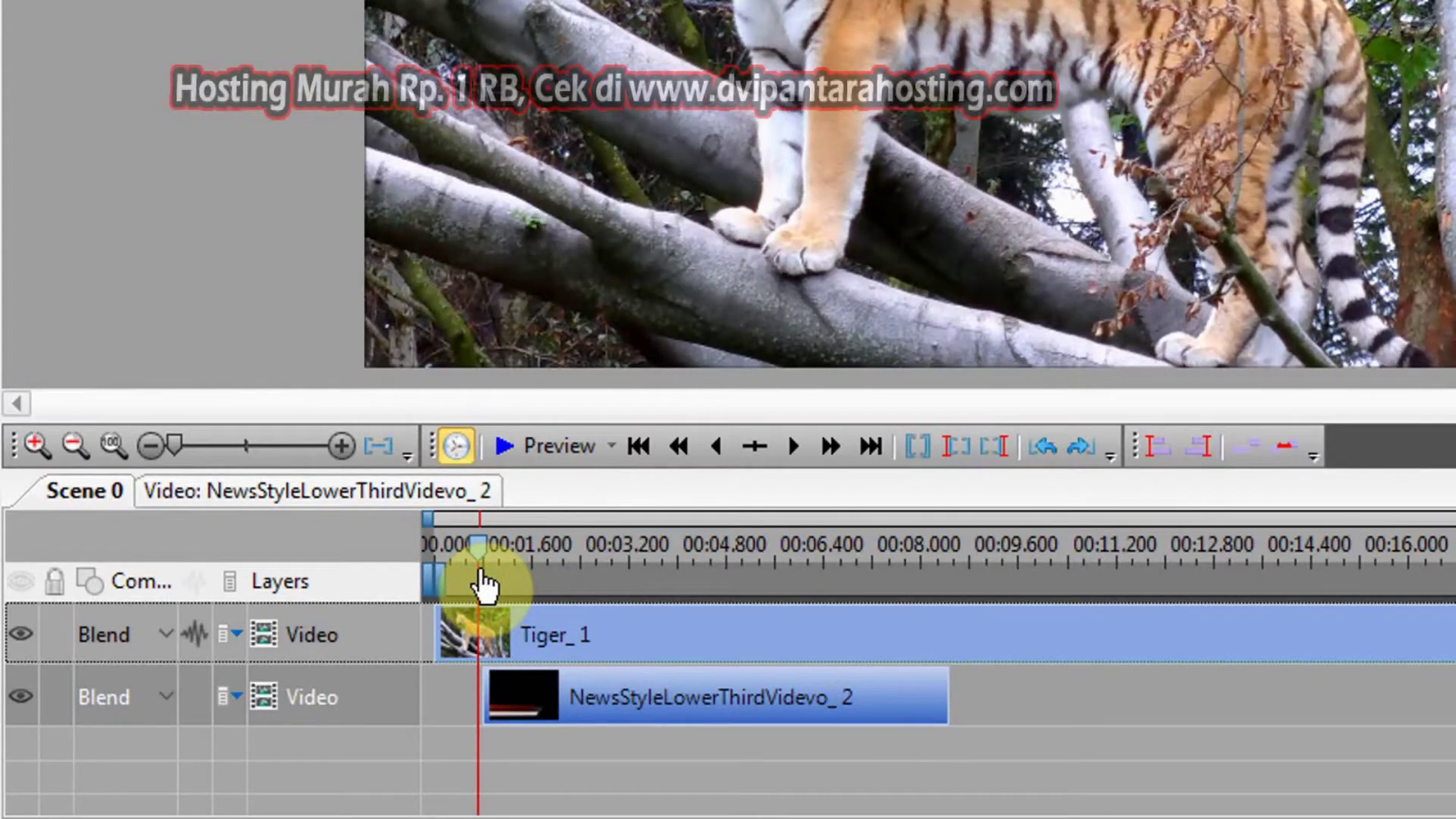
left_click_drag(480, 570, 481, 570)
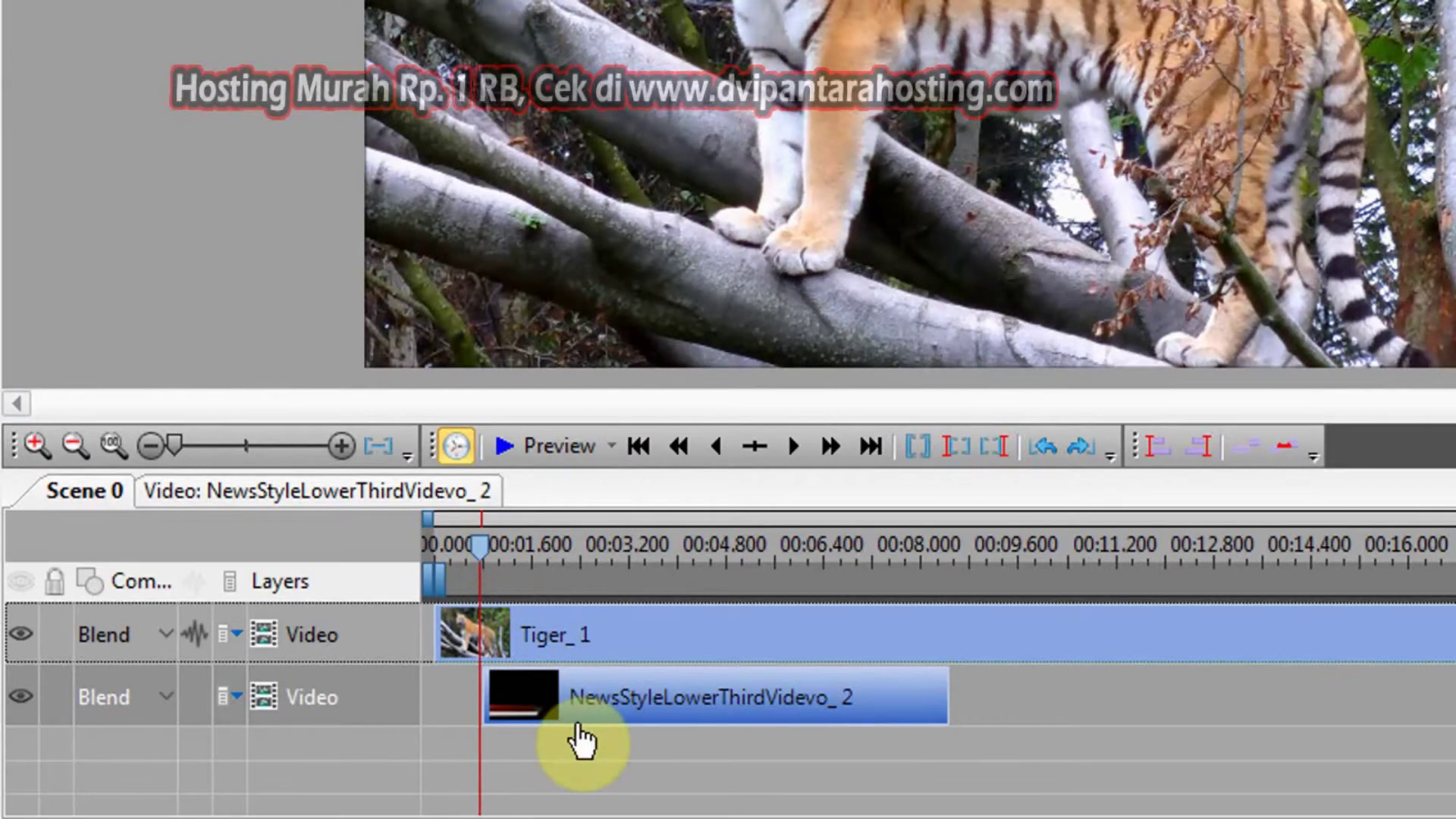
Shift the lower-third clip to start at 00:00:01.266 and place the timeline cursor at about 00:00:01.233.
mouse_move(578, 708)
left_mouse_down()
mouse_move(585, 699)
mouse_move(575, 706)
left_mouse_up()
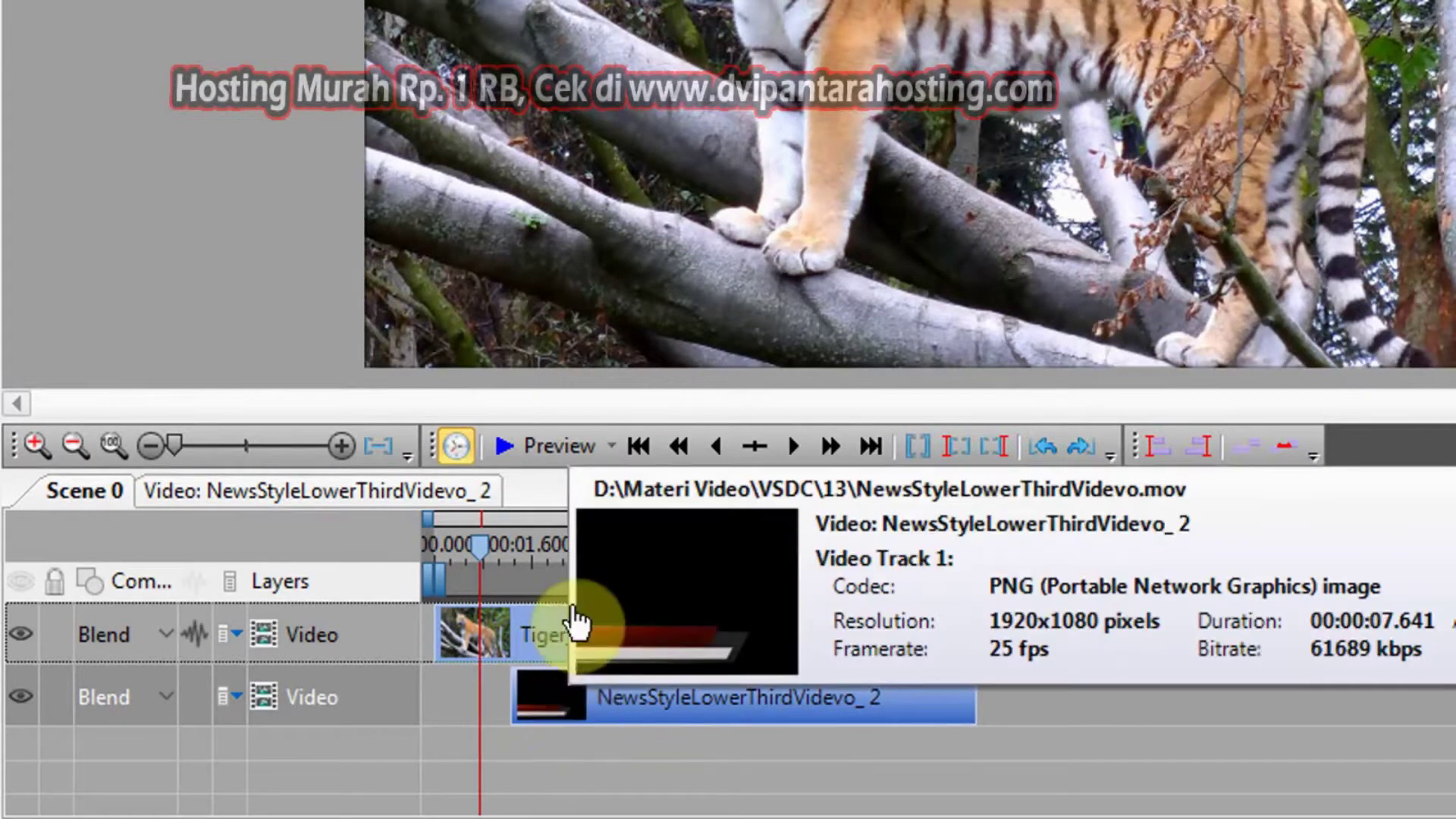
left_click(520, 552)
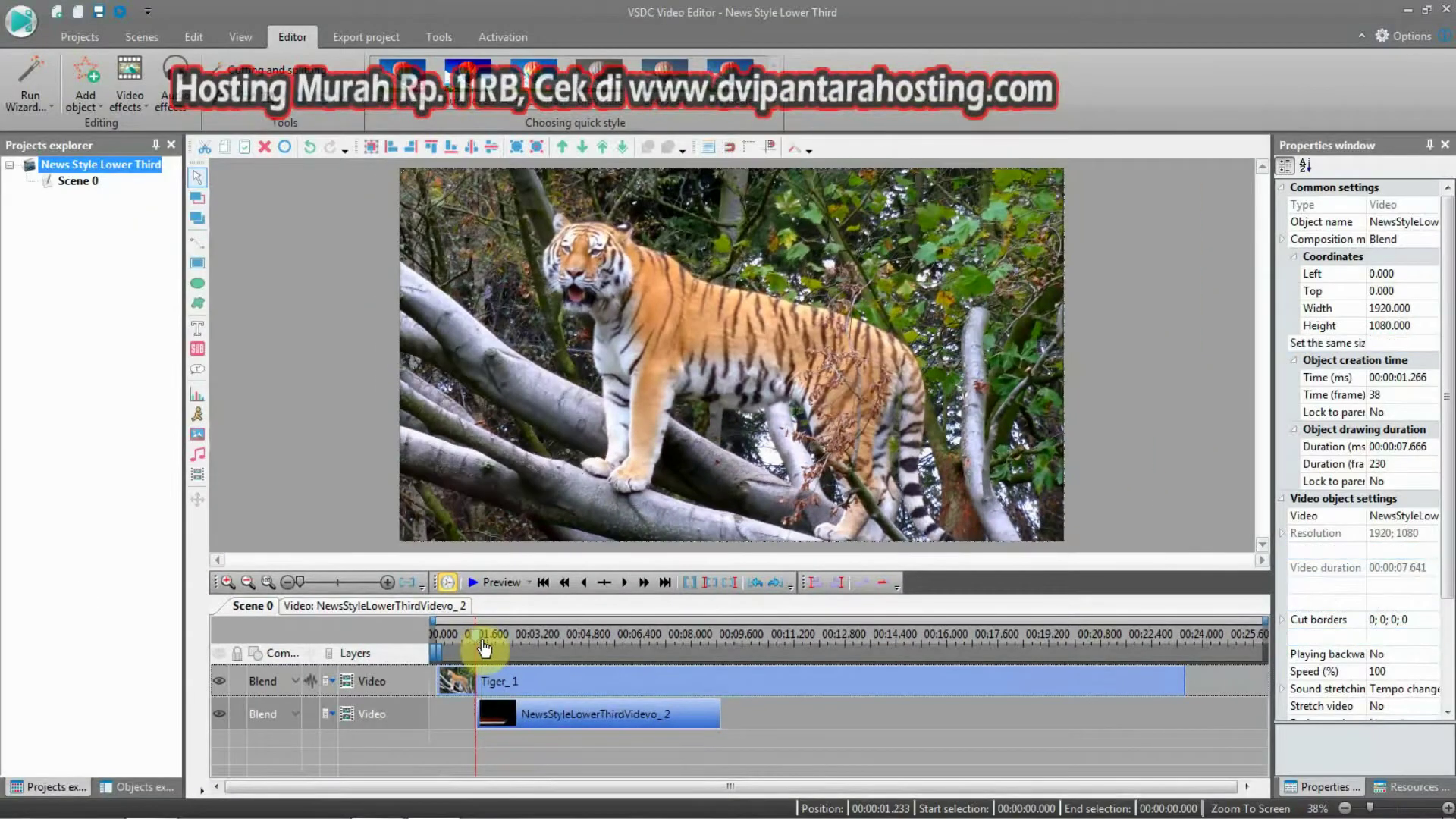
Scrub the timeline through the lower-third clip's opening and leave the cursor at about 00:00:02.233, where the graphic is fully drawn.
left_click(479, 647)
left_click(478, 647)
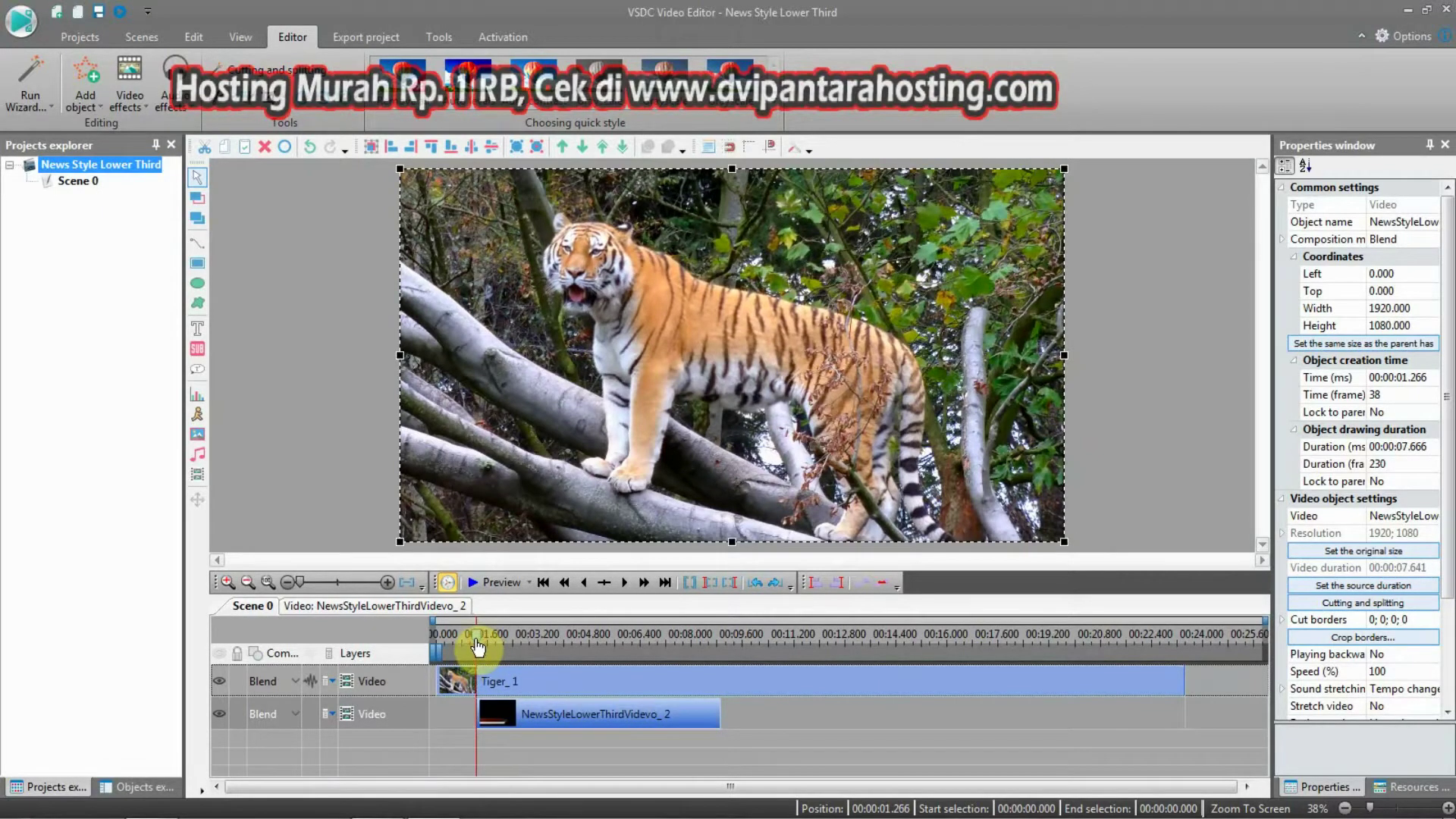
left_click_drag(477, 647, 498, 646)
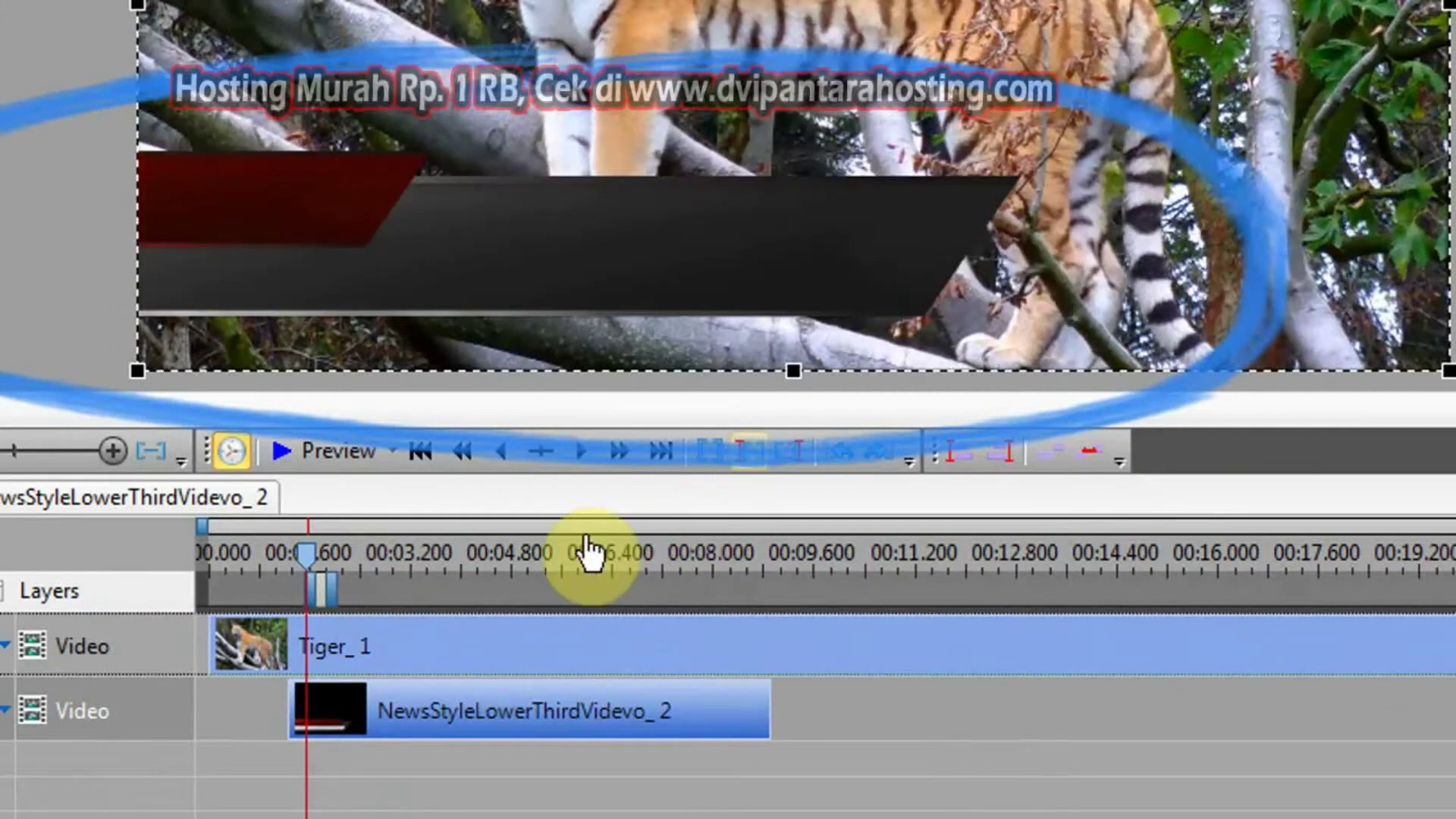
left_click_drag(309, 575, 350, 576)
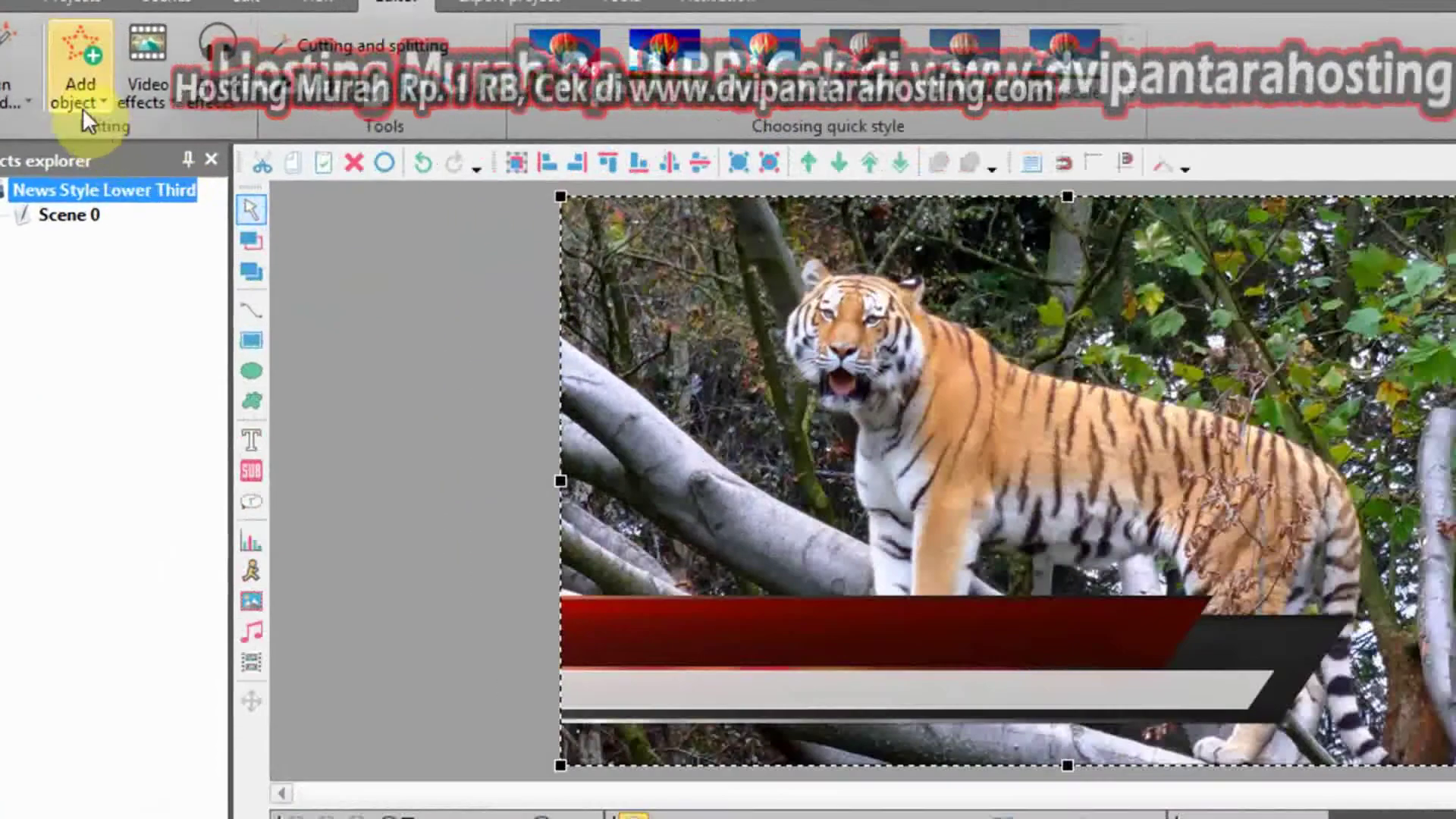
Add a text object by work area on the lower third's red bar, about 1003 by 69 px, reading "Penampakan Harimau Liar".
left_click(86, 107)
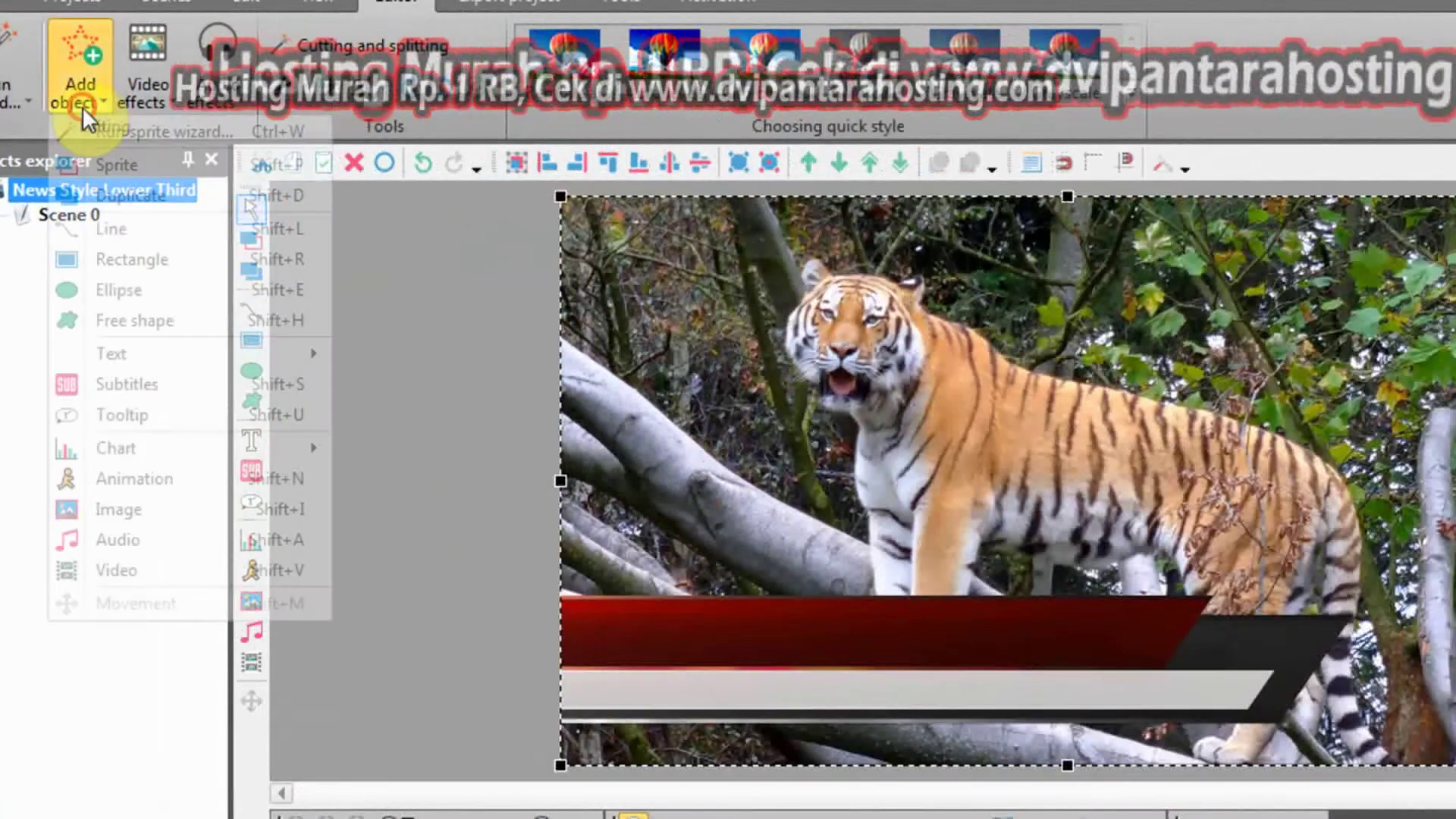
mouse_move(159, 355)
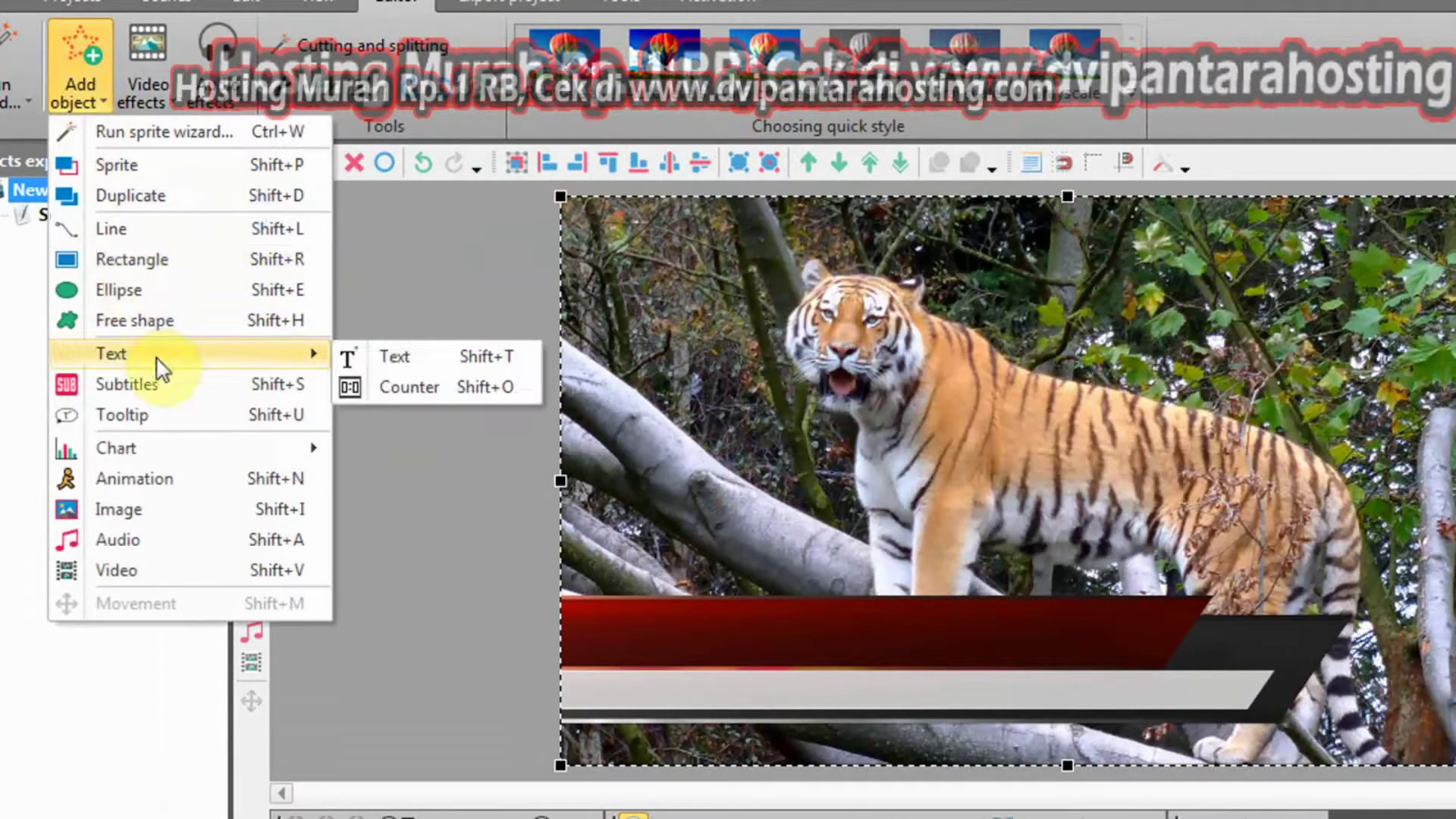
left_click(376, 362)
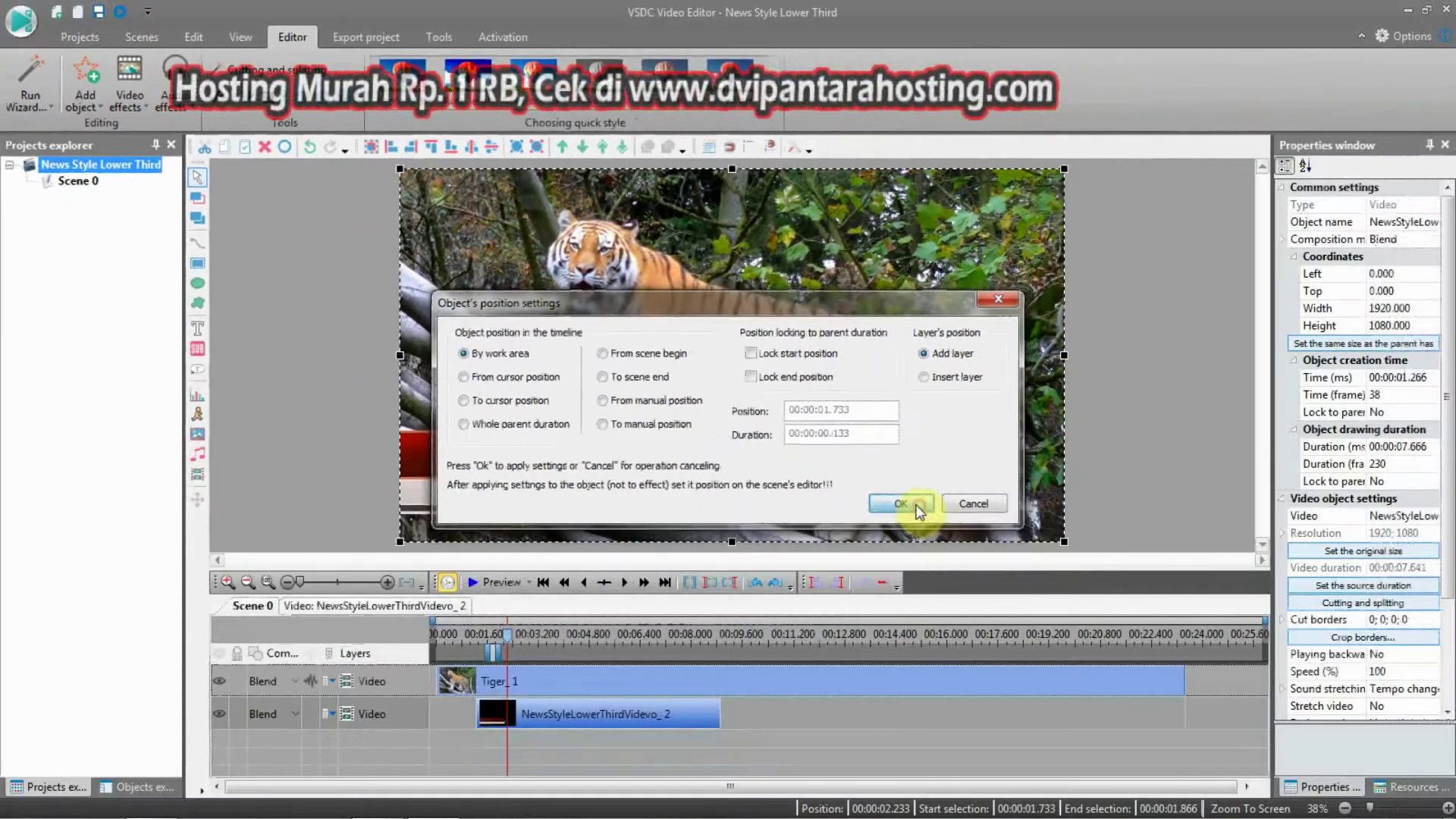
left_click(903, 504)
left_click(452, 455)
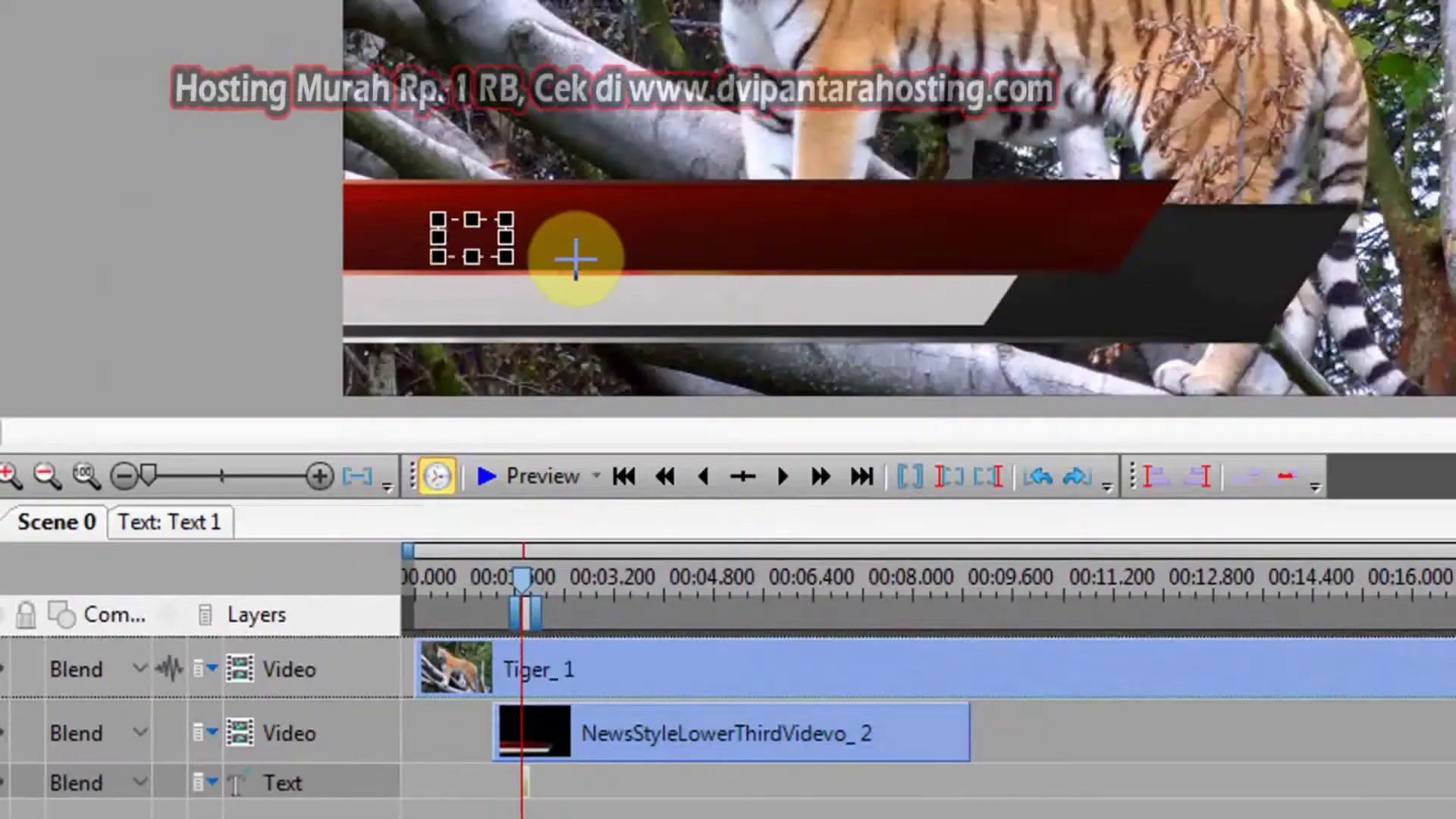
left_click_drag(576, 259, 1115, 266)
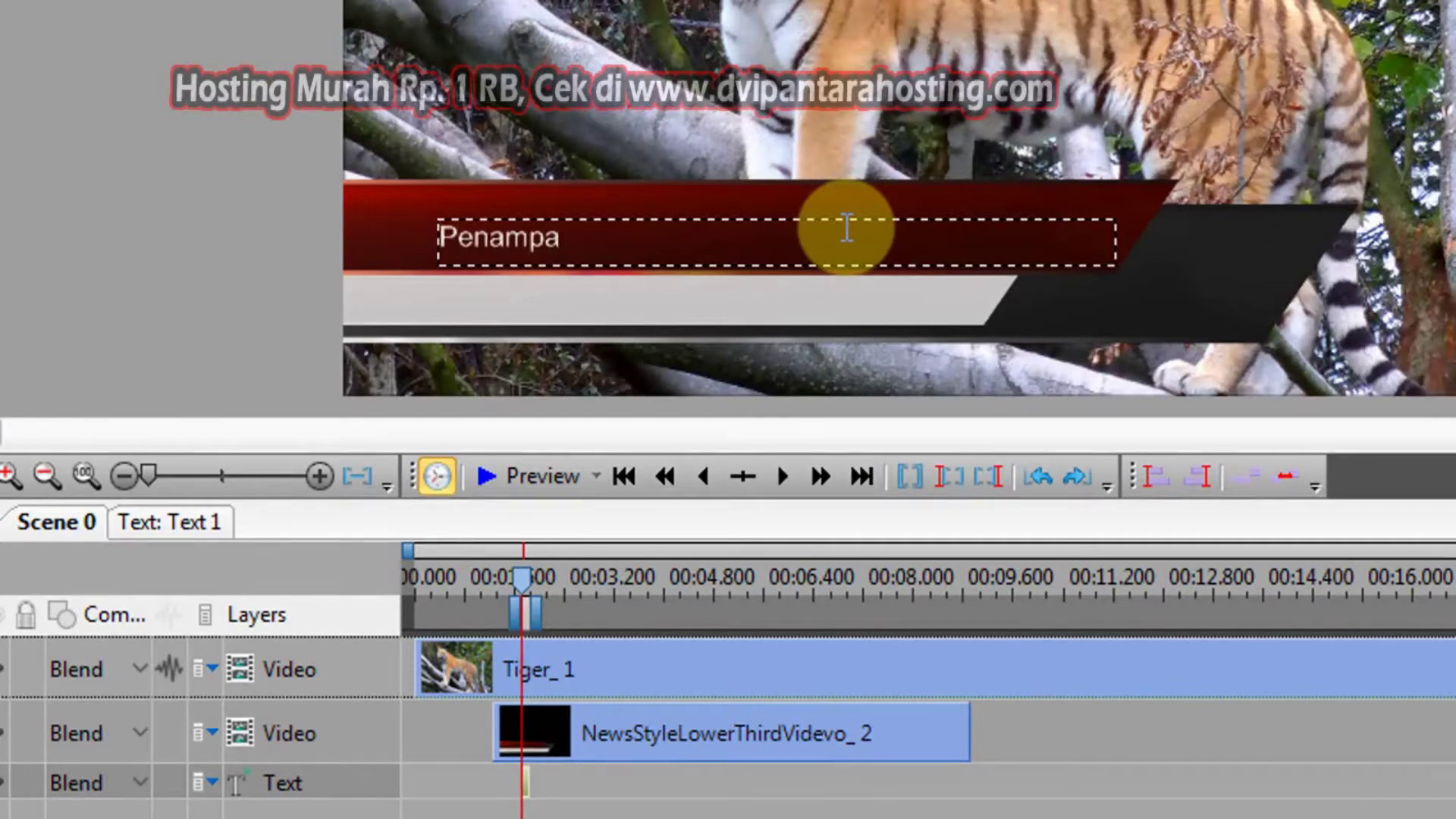
type("pakan Hari")
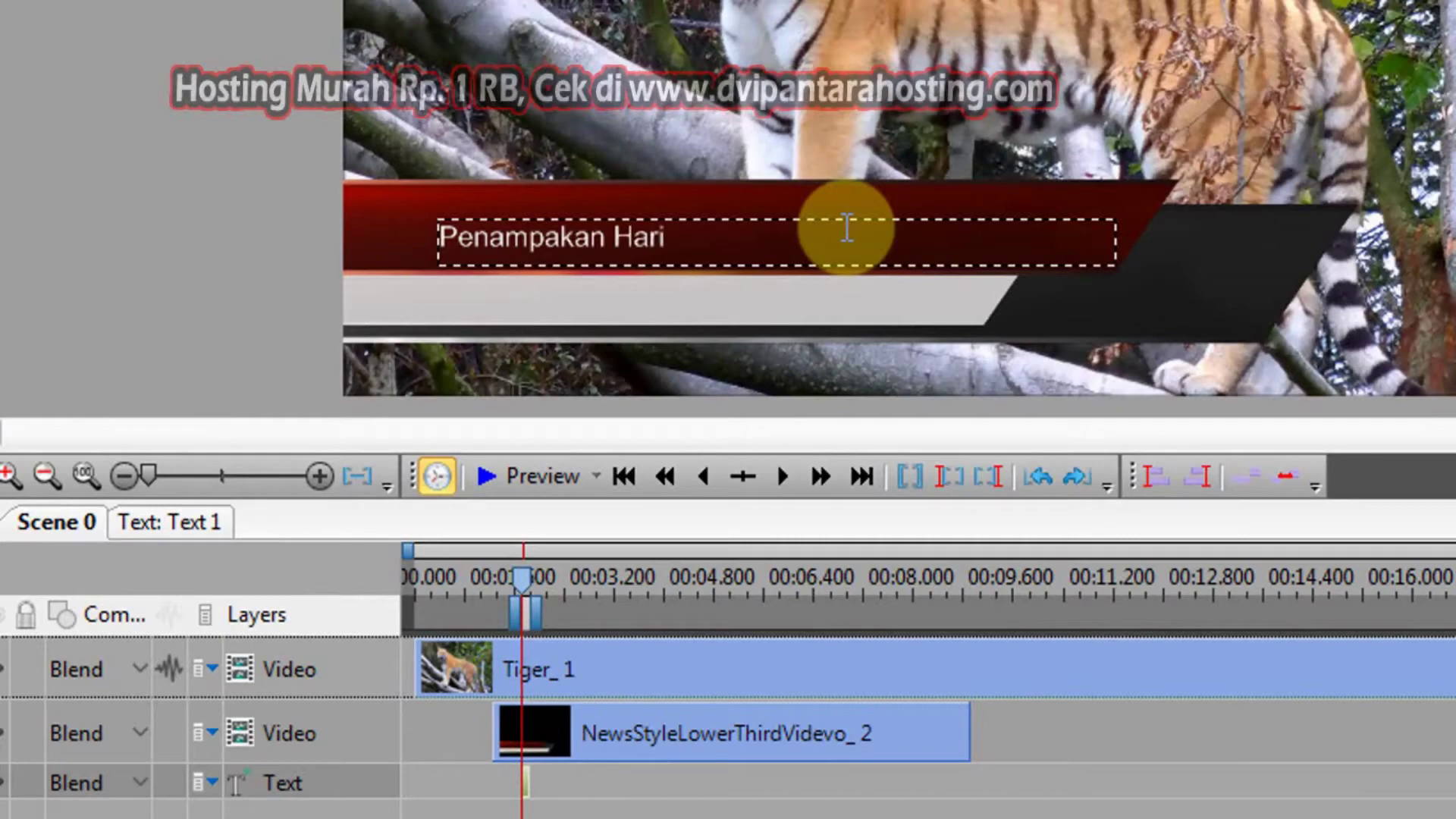
type("mau Liar")
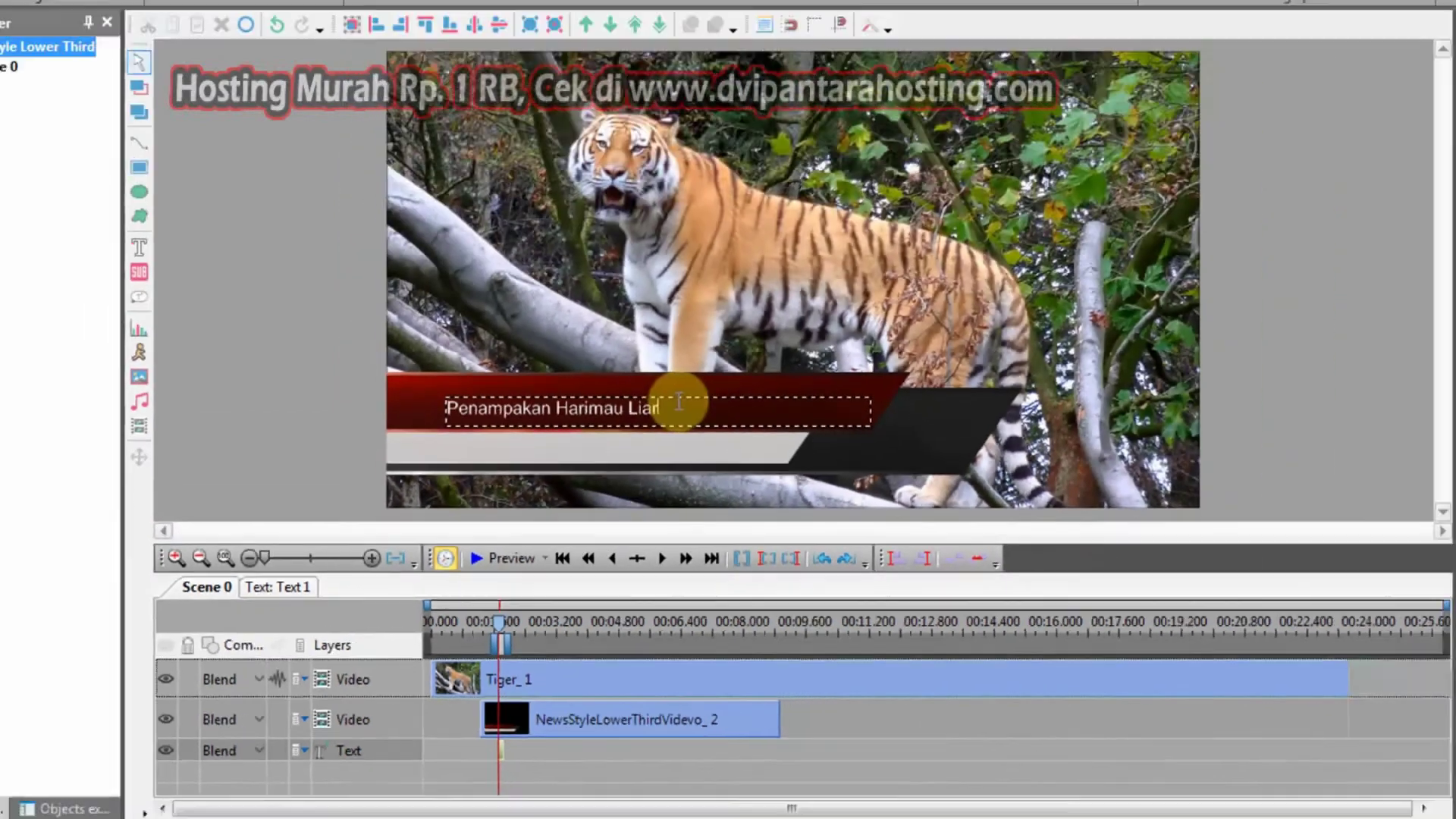
Set the whole "Penampakan Harimau Liar" headline to a font size of 72 pt.
left_click_drag(847, 235, 528, 237)
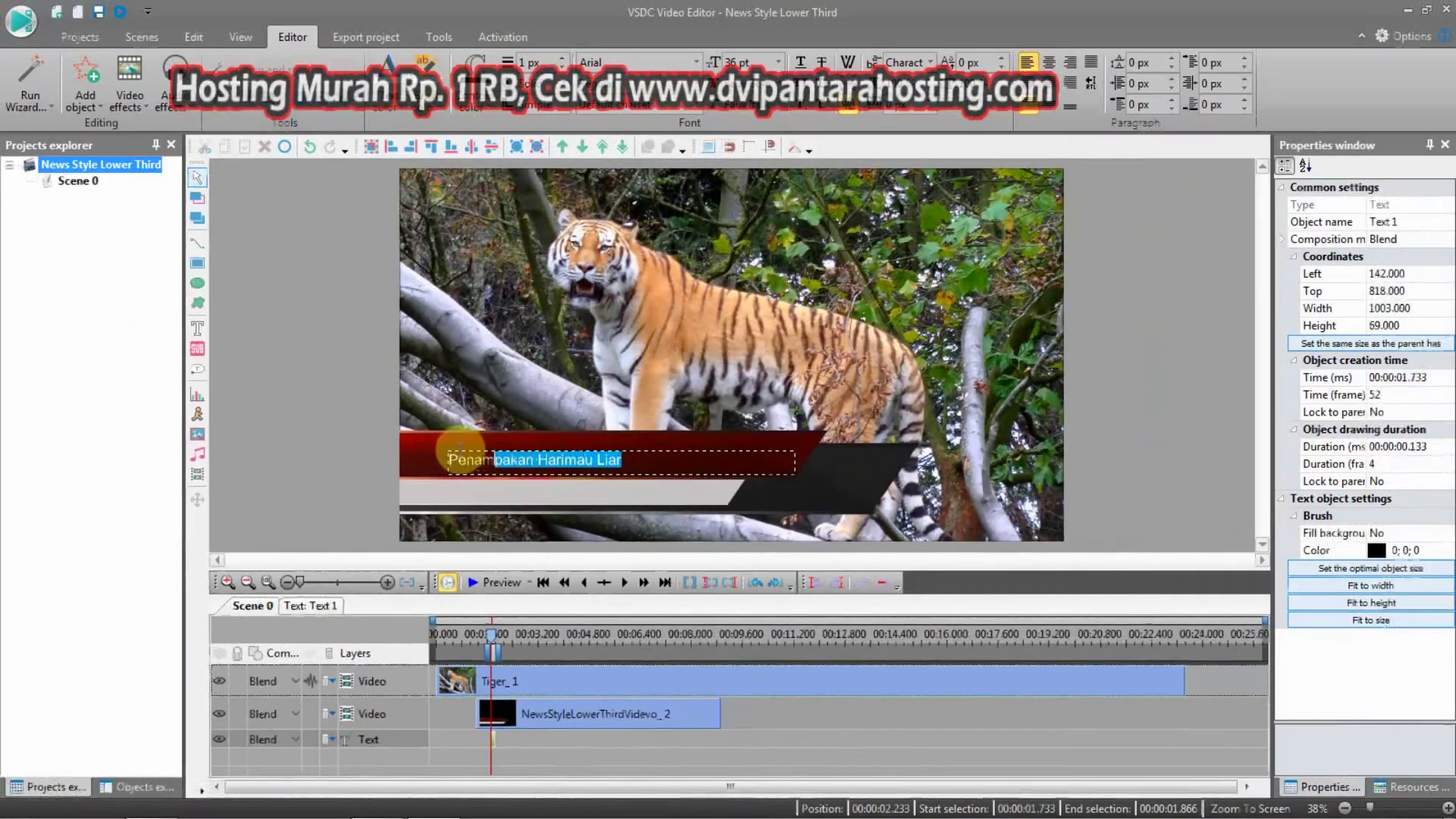
left_click_drag(460, 450, 449, 449)
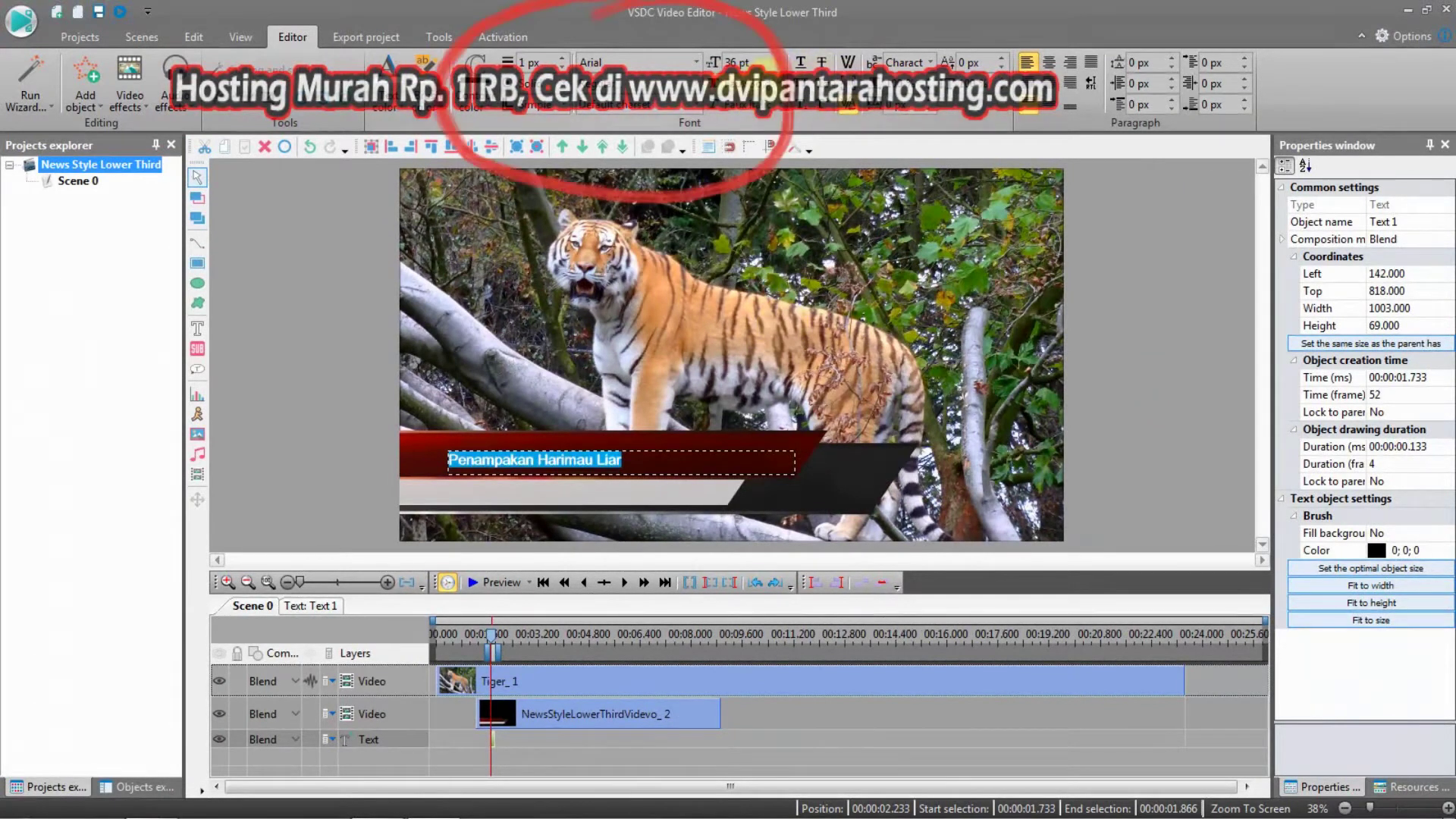
left_click(774, 63)
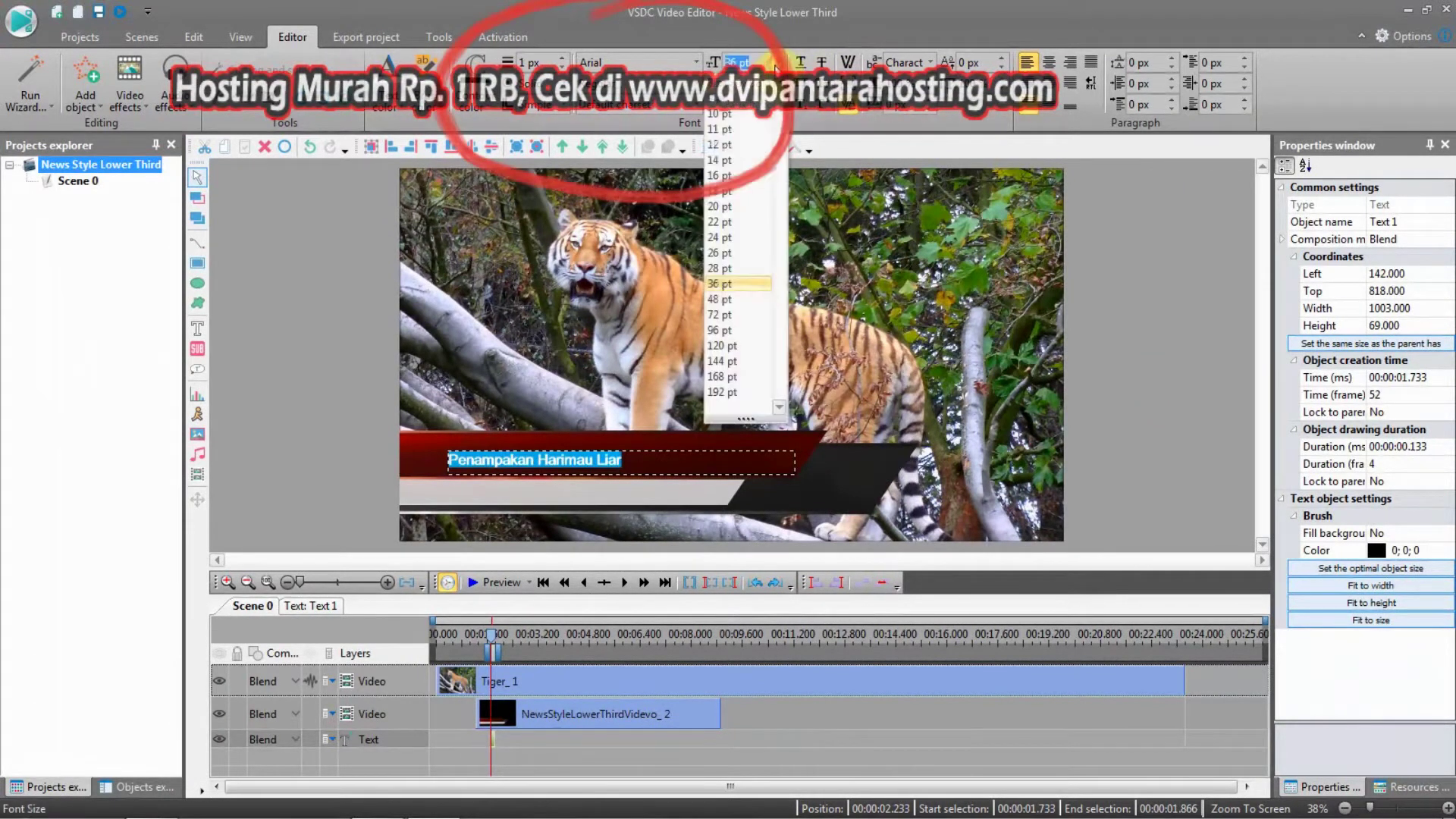
left_click(738, 314)
left_click(769, 458)
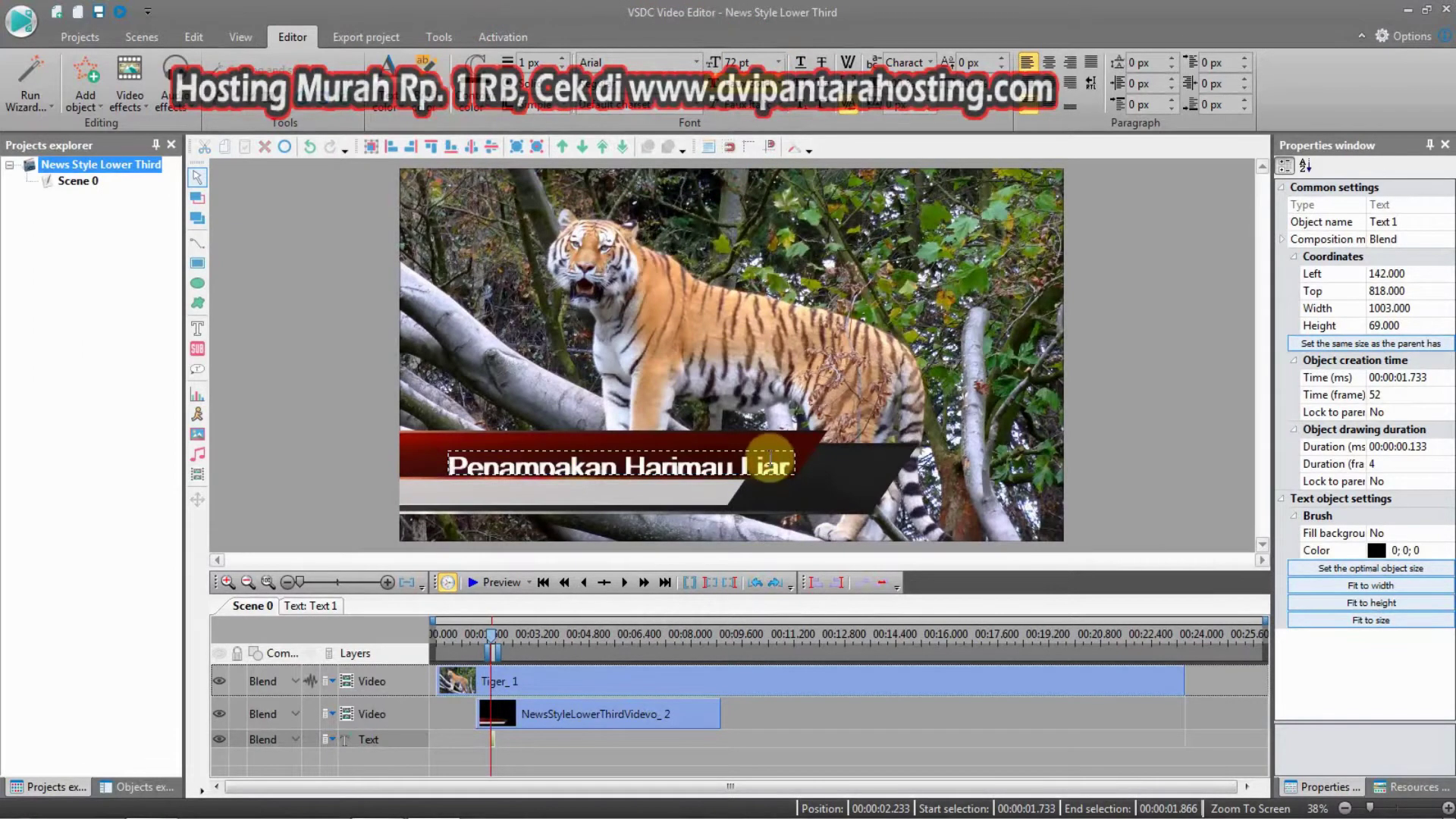
Enlarge the headline's text box to about 1113 by 111 px and move it onto the red bar at about left 27, top 785.
left_click(763, 451)
left_click(779, 465)
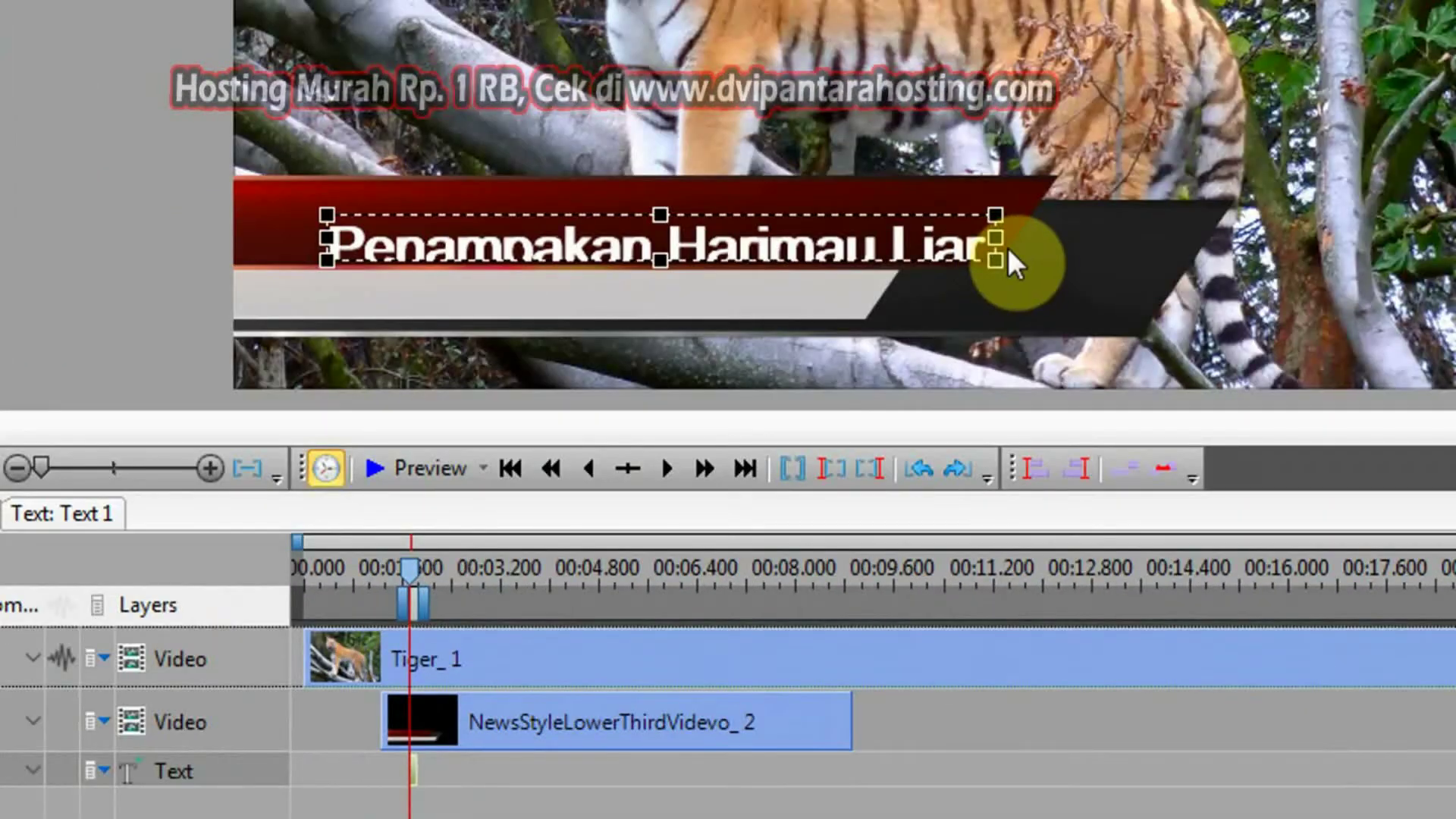
left_click_drag(1004, 244, 1068, 237)
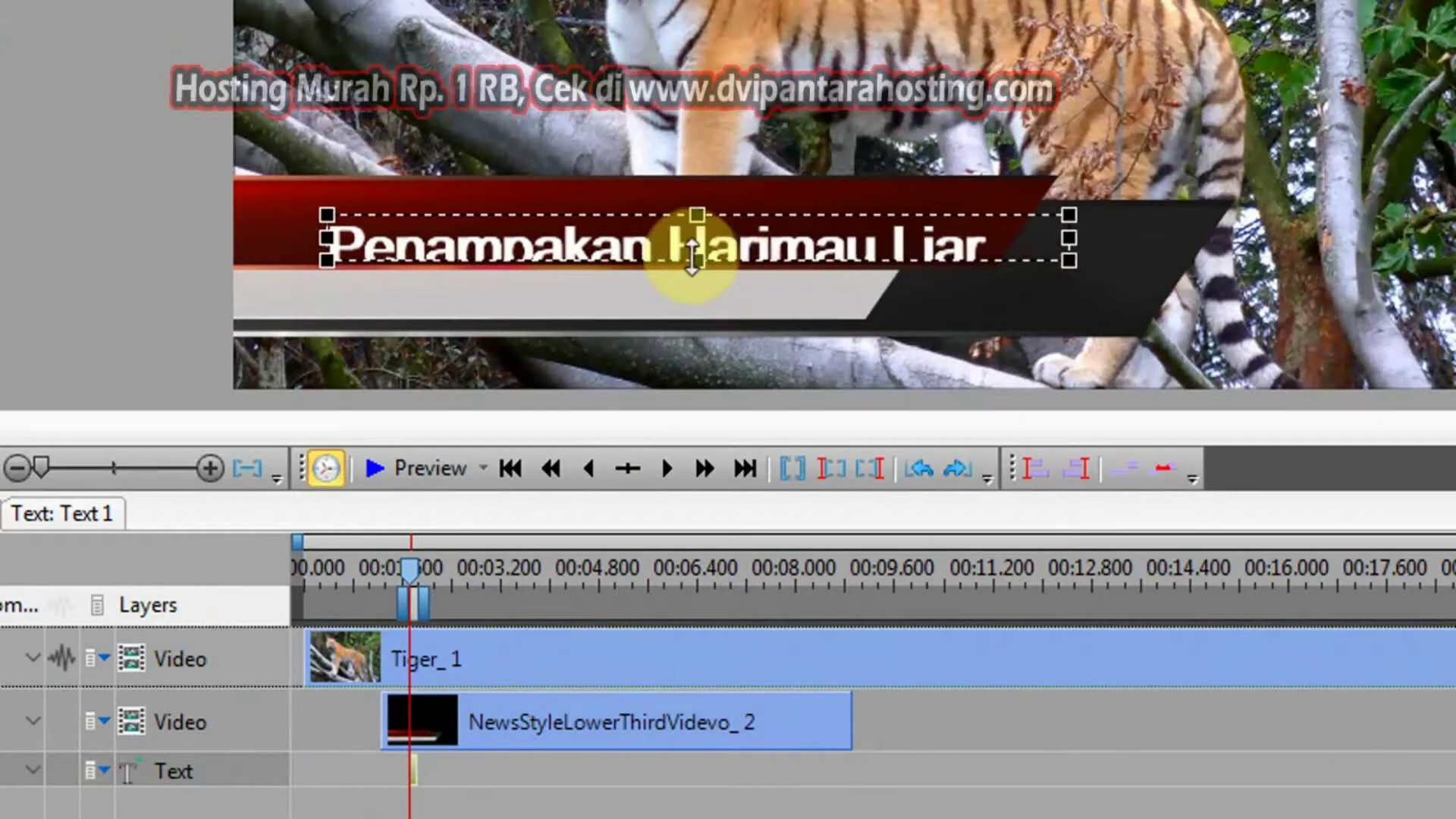
left_click_drag(693, 258, 698, 289)
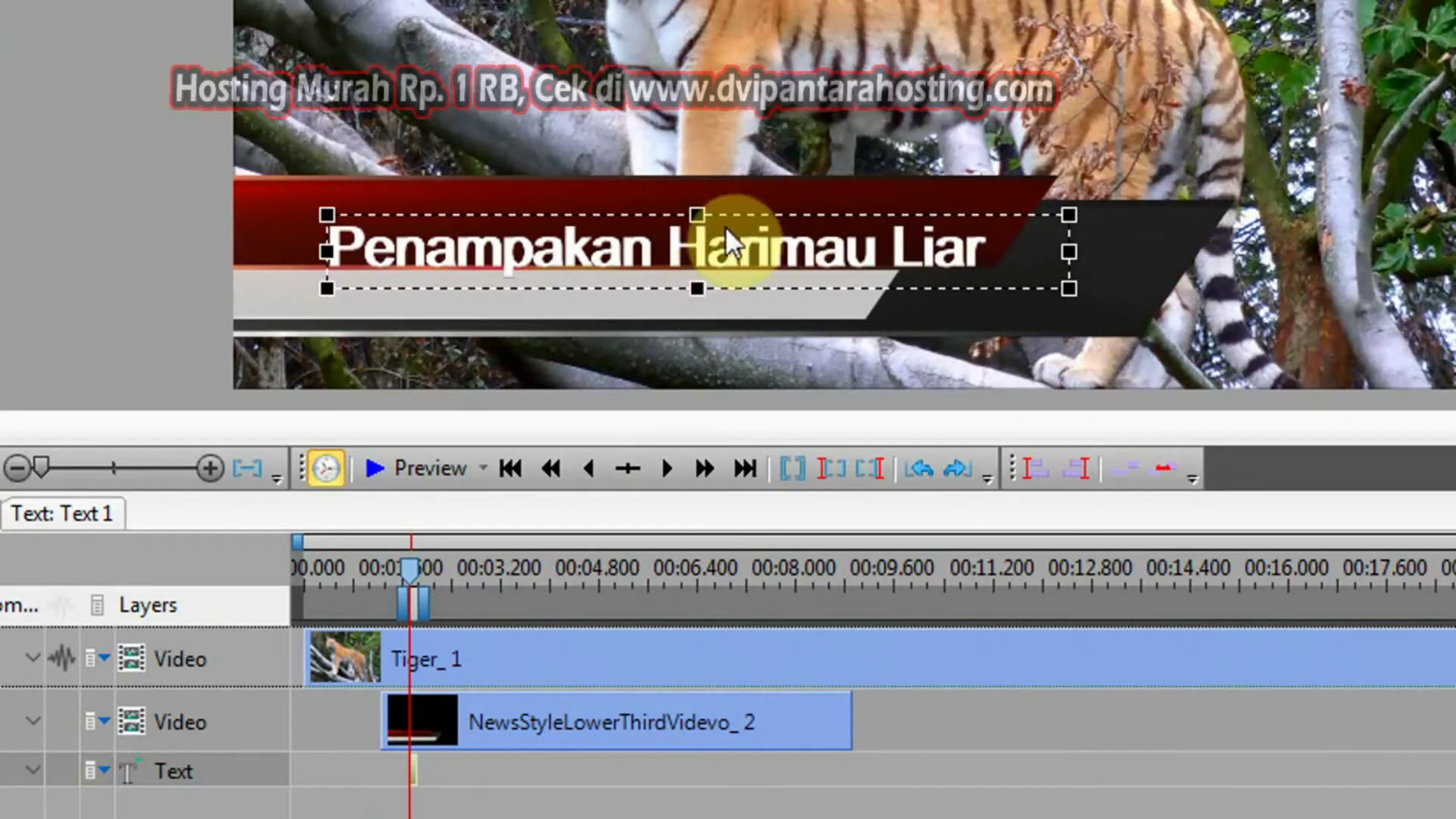
left_click_drag(698, 218, 636, 204)
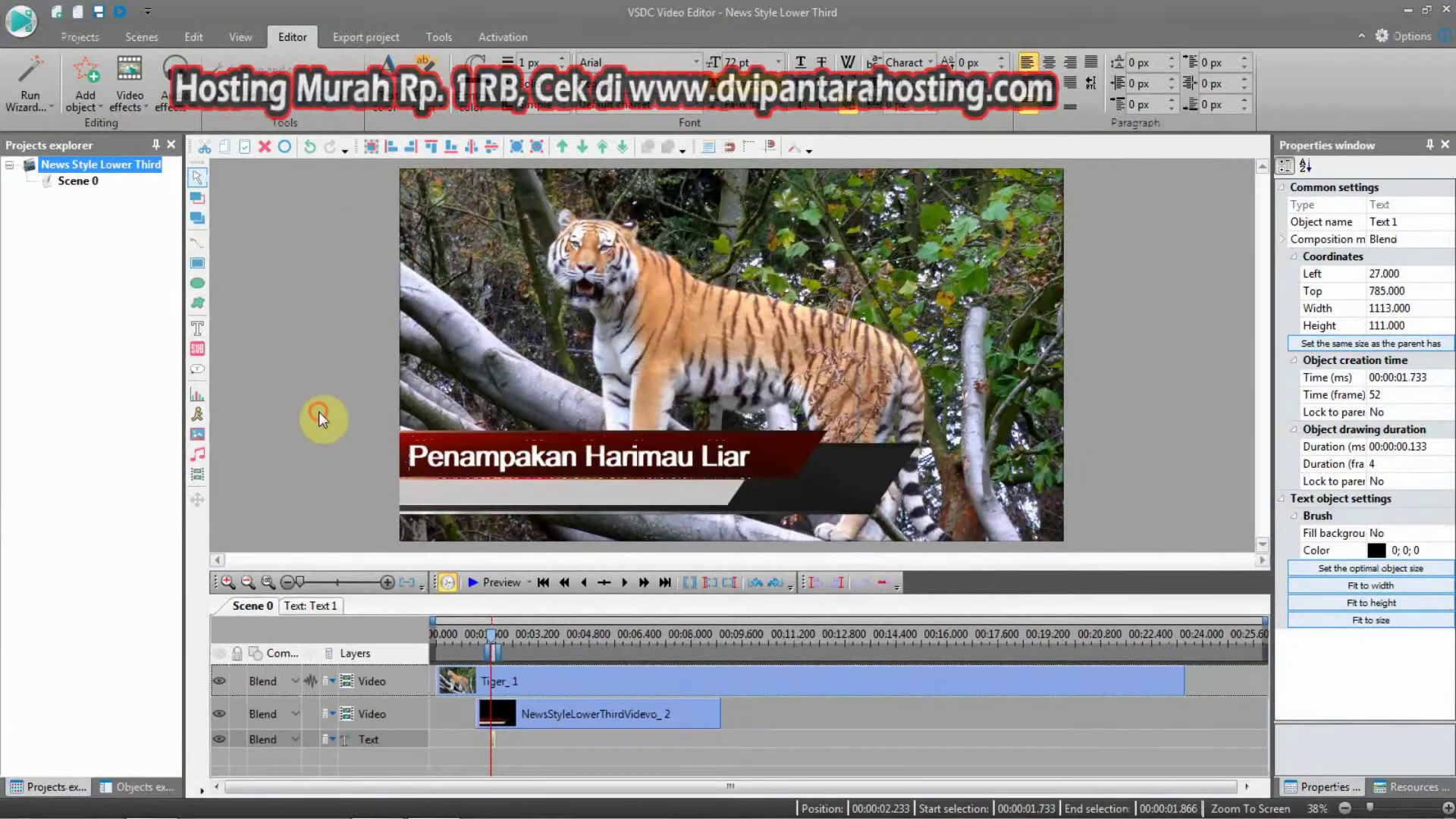
left_click(319, 414)
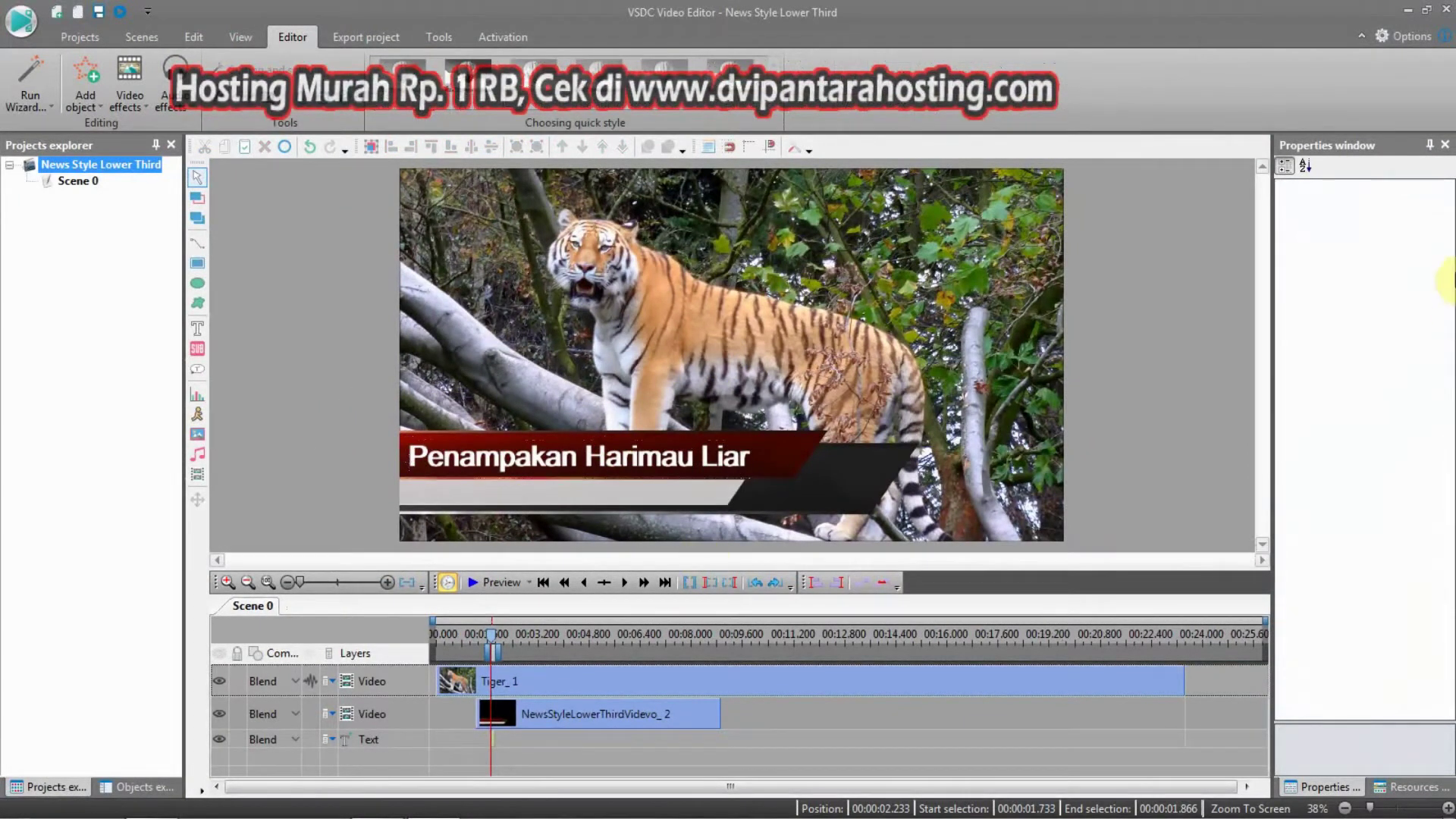
Add a second text object by work area on the lower third's white bar, about 924 by 58 px, reading "Video Amatir".
left_click(85, 107)
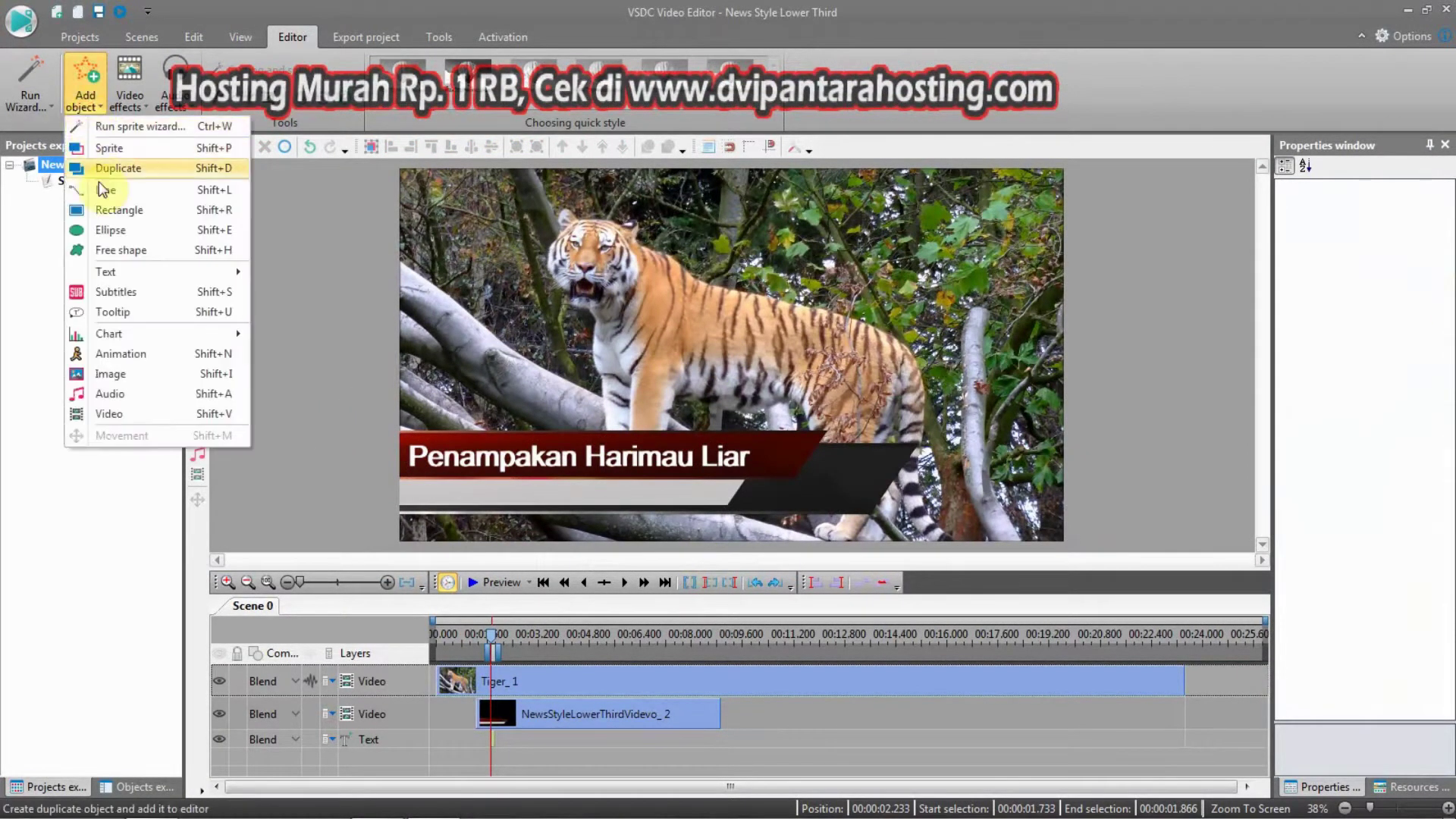
mouse_move(131, 272)
left_click(263, 277)
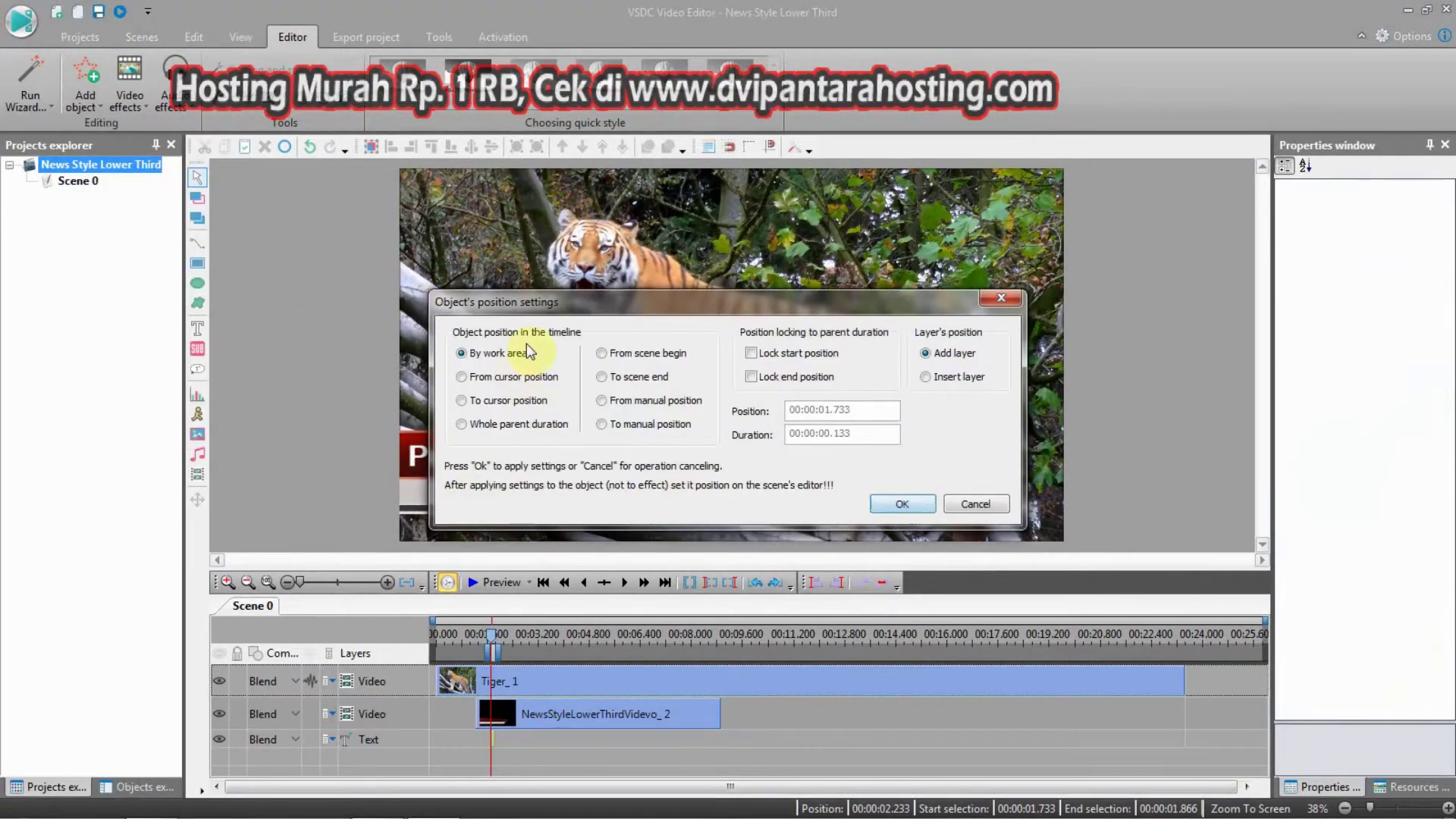
left_click(902, 504)
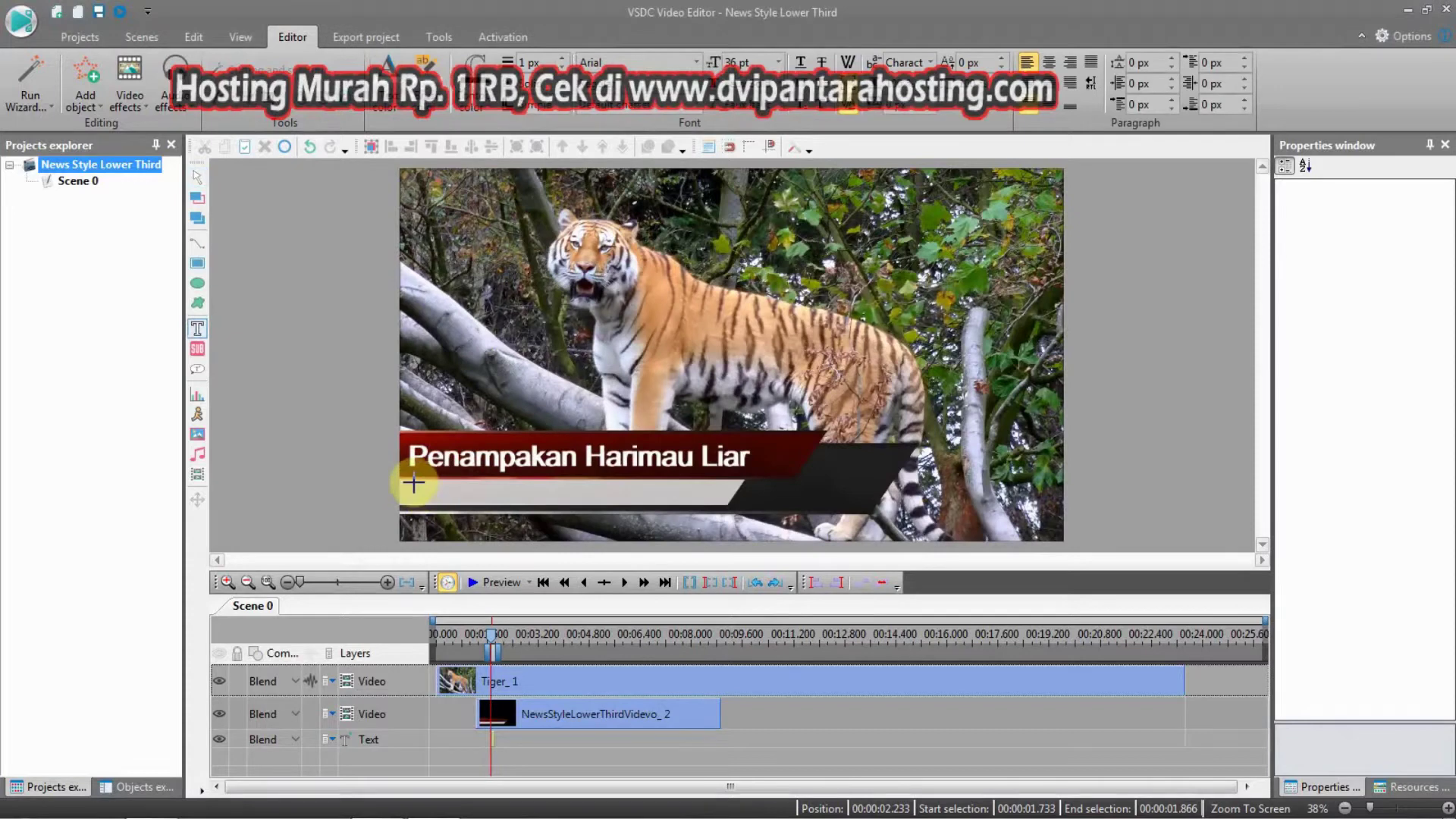
left_click(413, 484)
left_click_drag(456, 498, 728, 500)
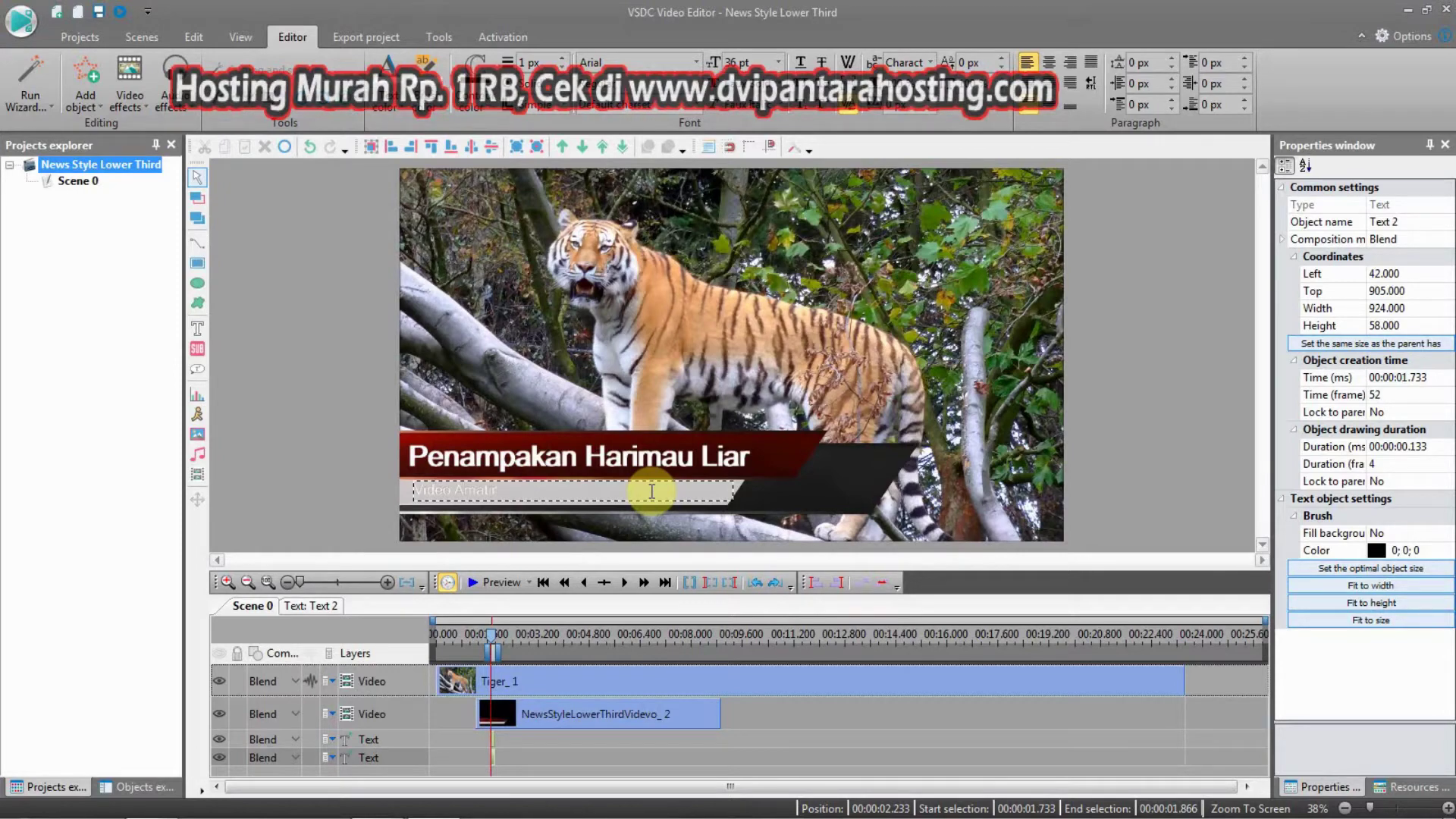
Format the "Video Amatir" text in black with a font size of 48 pt.
left_click_drag(651, 492, 415, 490)
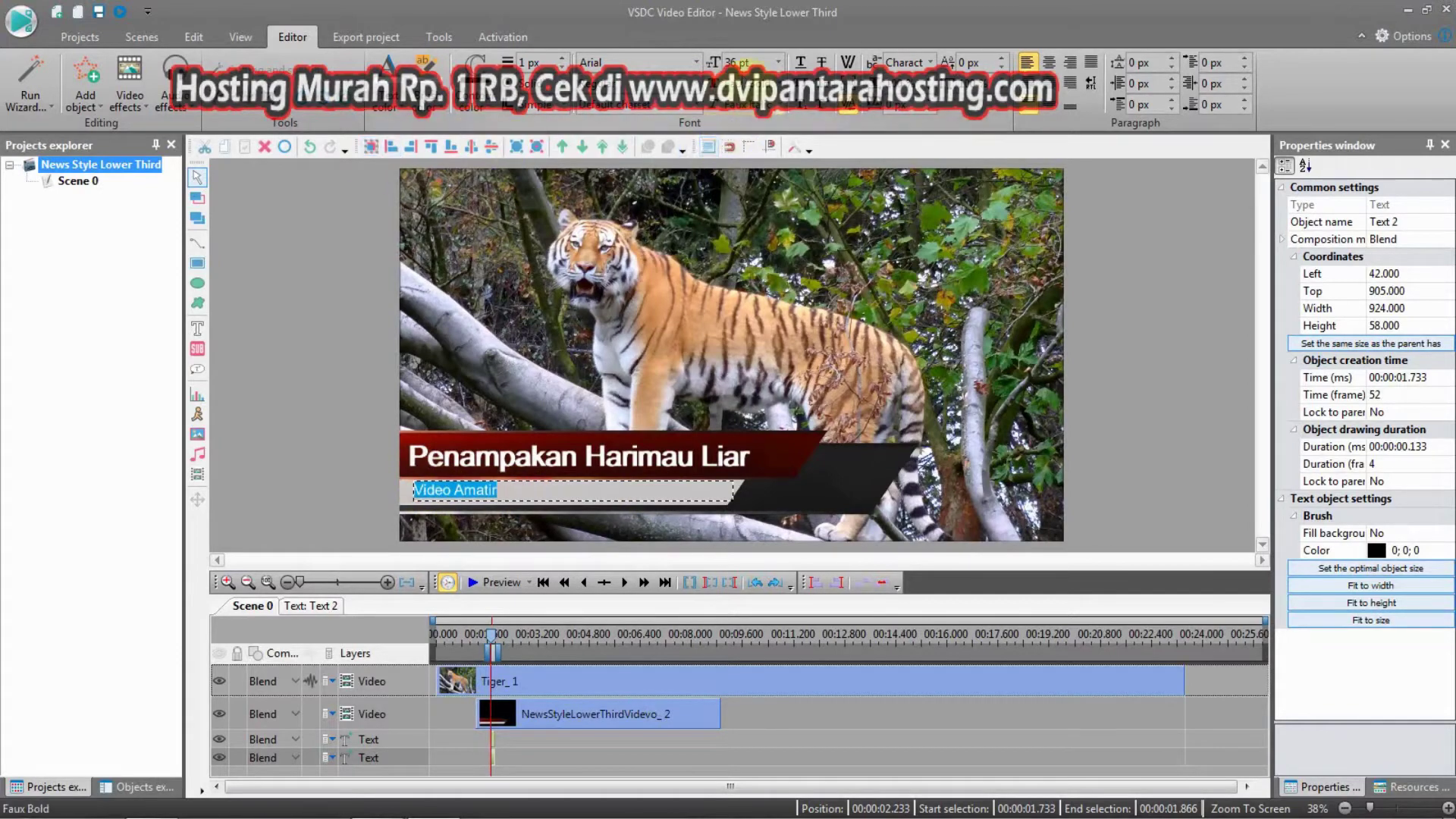
left_click(387, 106)
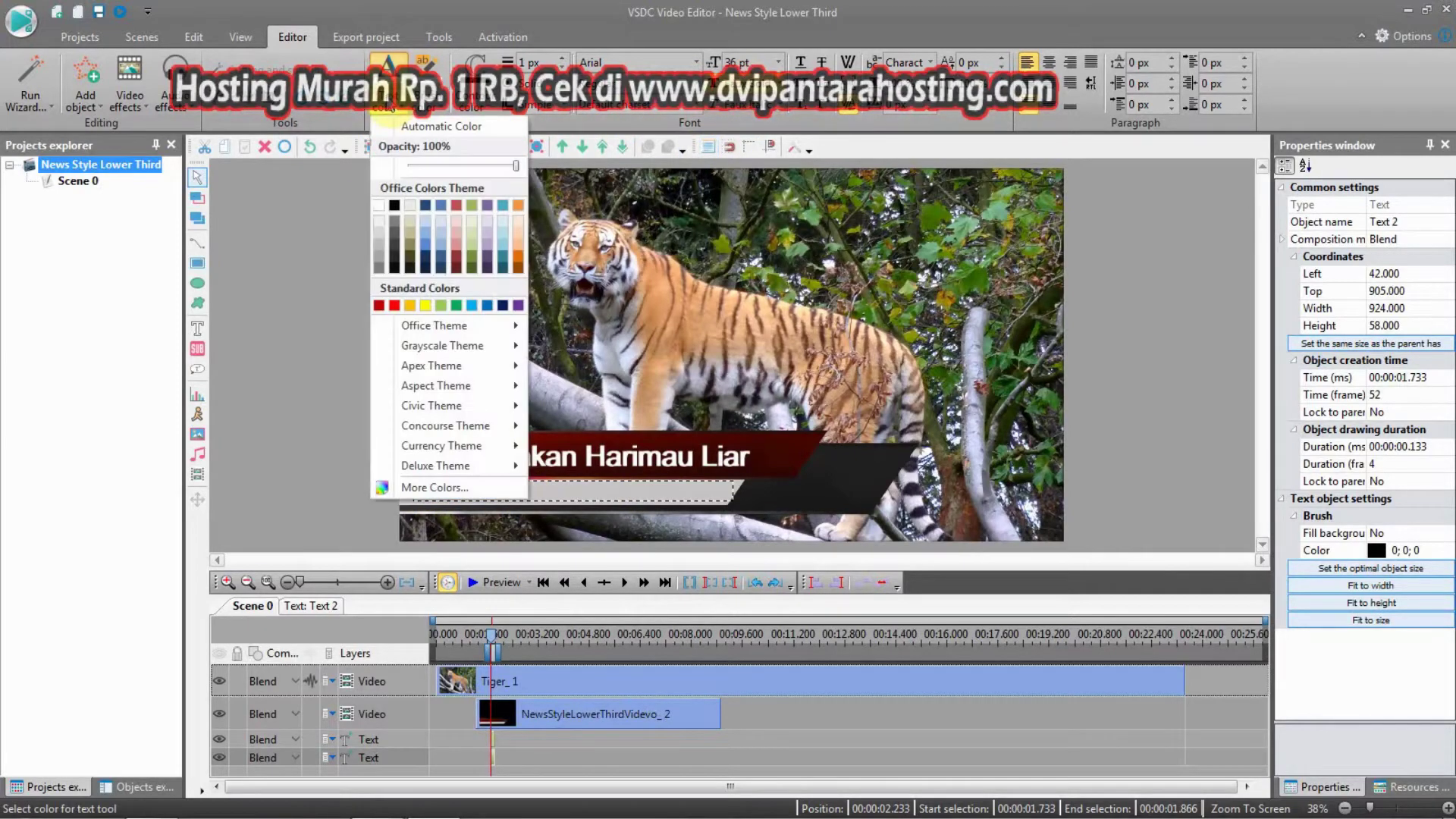
left_click(392, 204)
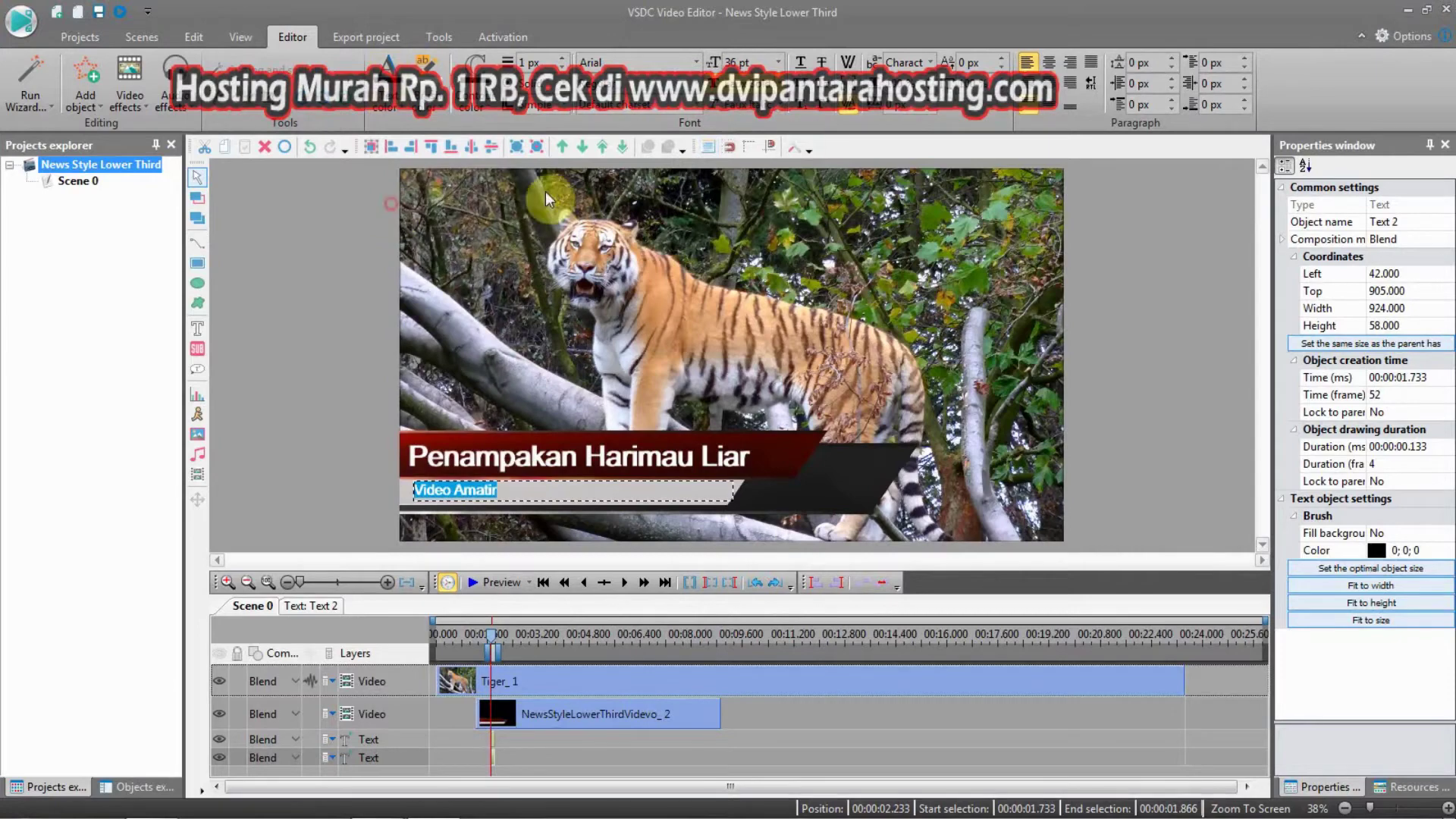
left_click(778, 62)
left_click(731, 313)
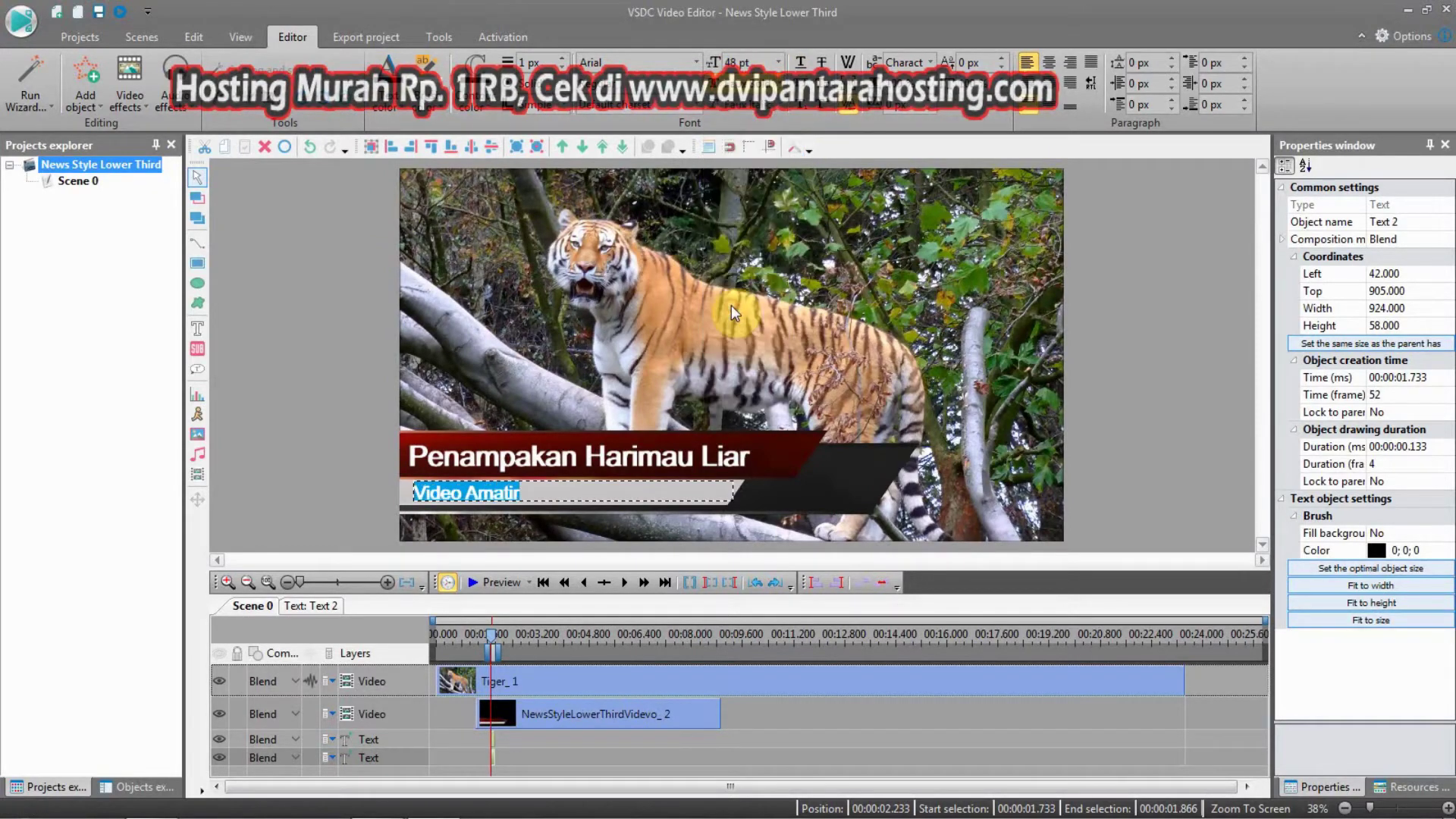
Move the "Video Amatir" text horizontally to the slanted right end of the white bar.
left_click(493, 514)
left_click(492, 493)
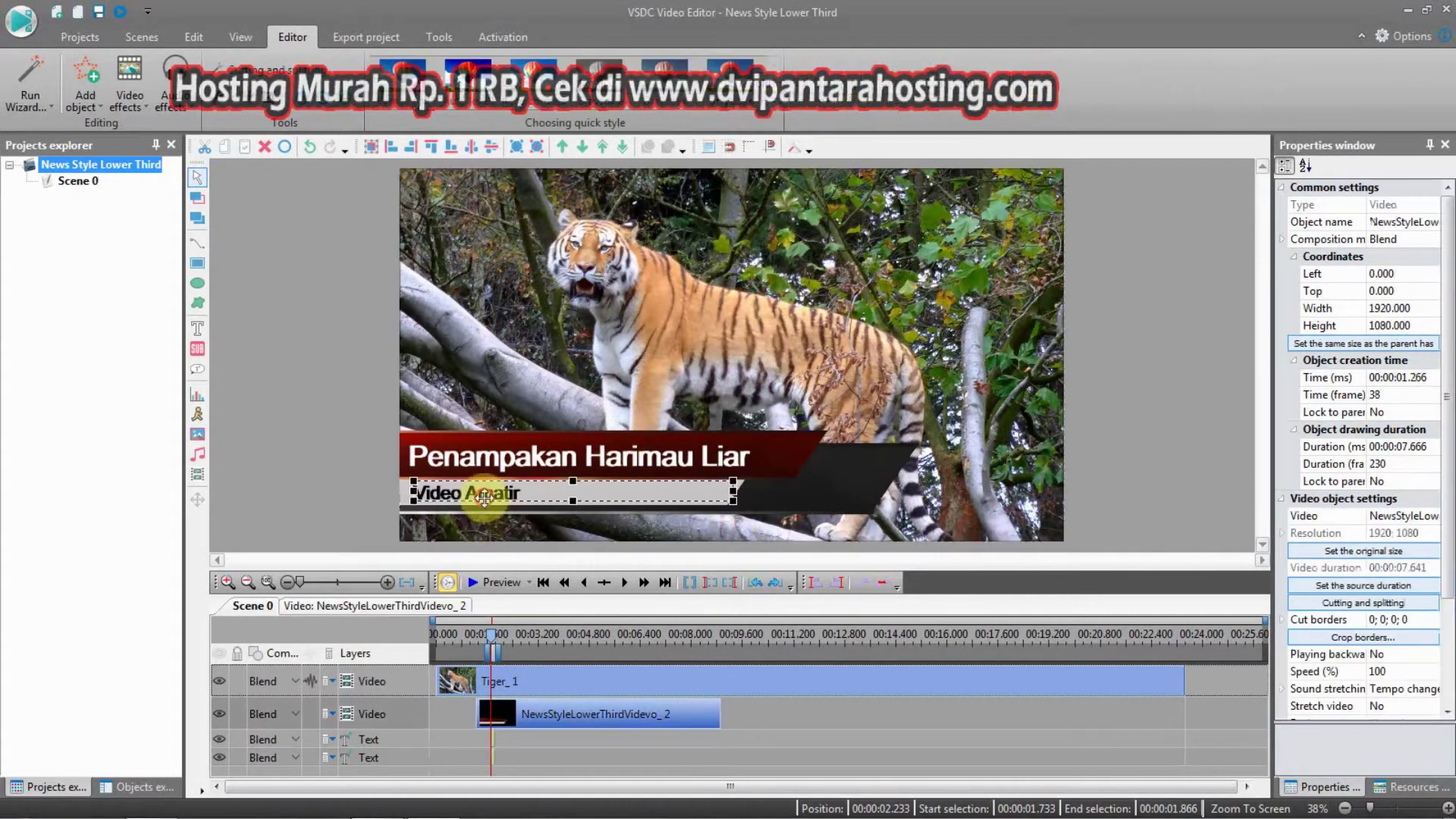
left_click_drag(485, 491, 684, 489)
left_click(1092, 434)
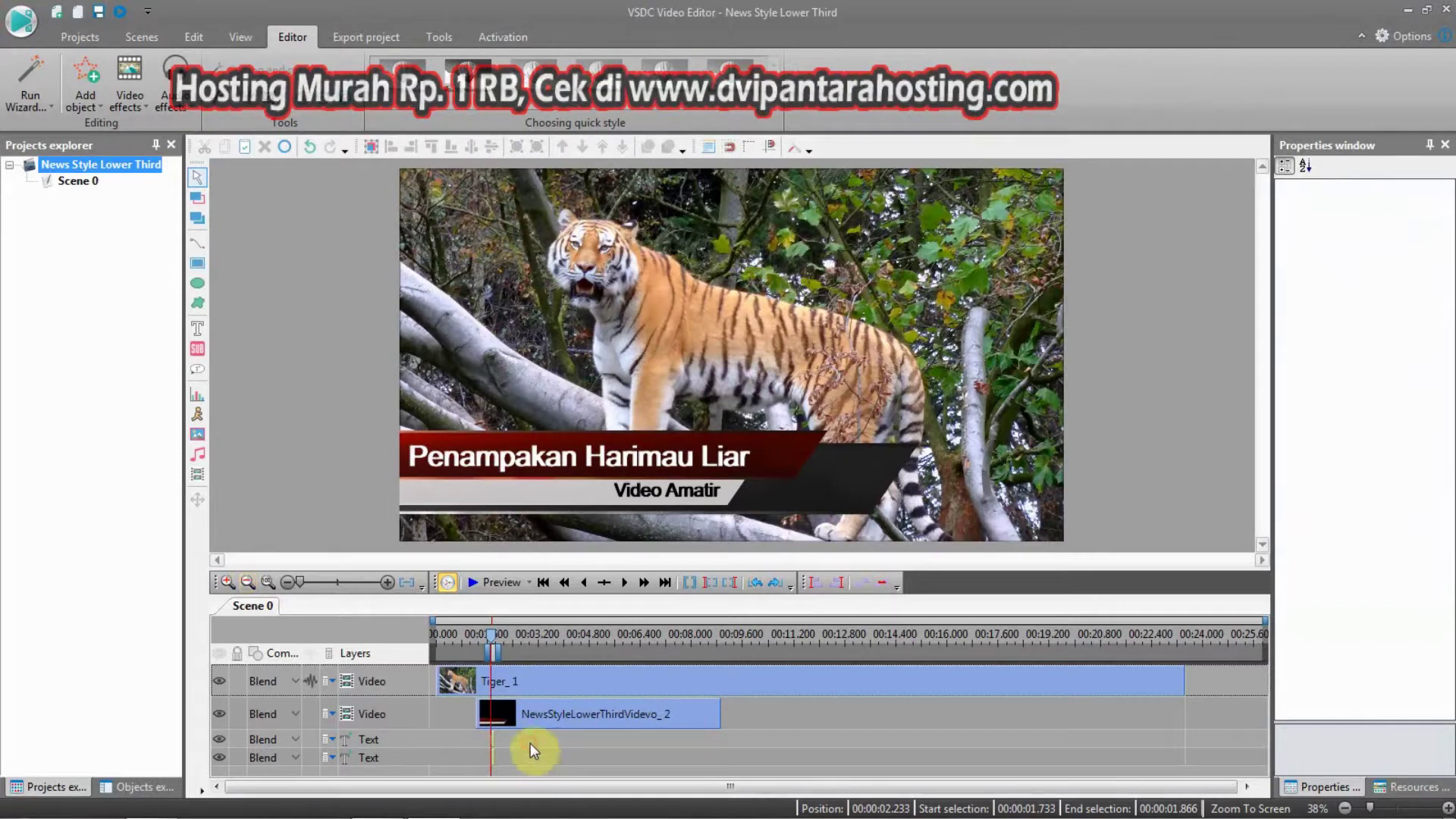
Return the timeline cursor to 00:00:01.233 and extend the Text 1 clip so it ends at about 7.9 s.
left_click_drag(493, 641, 476, 641)
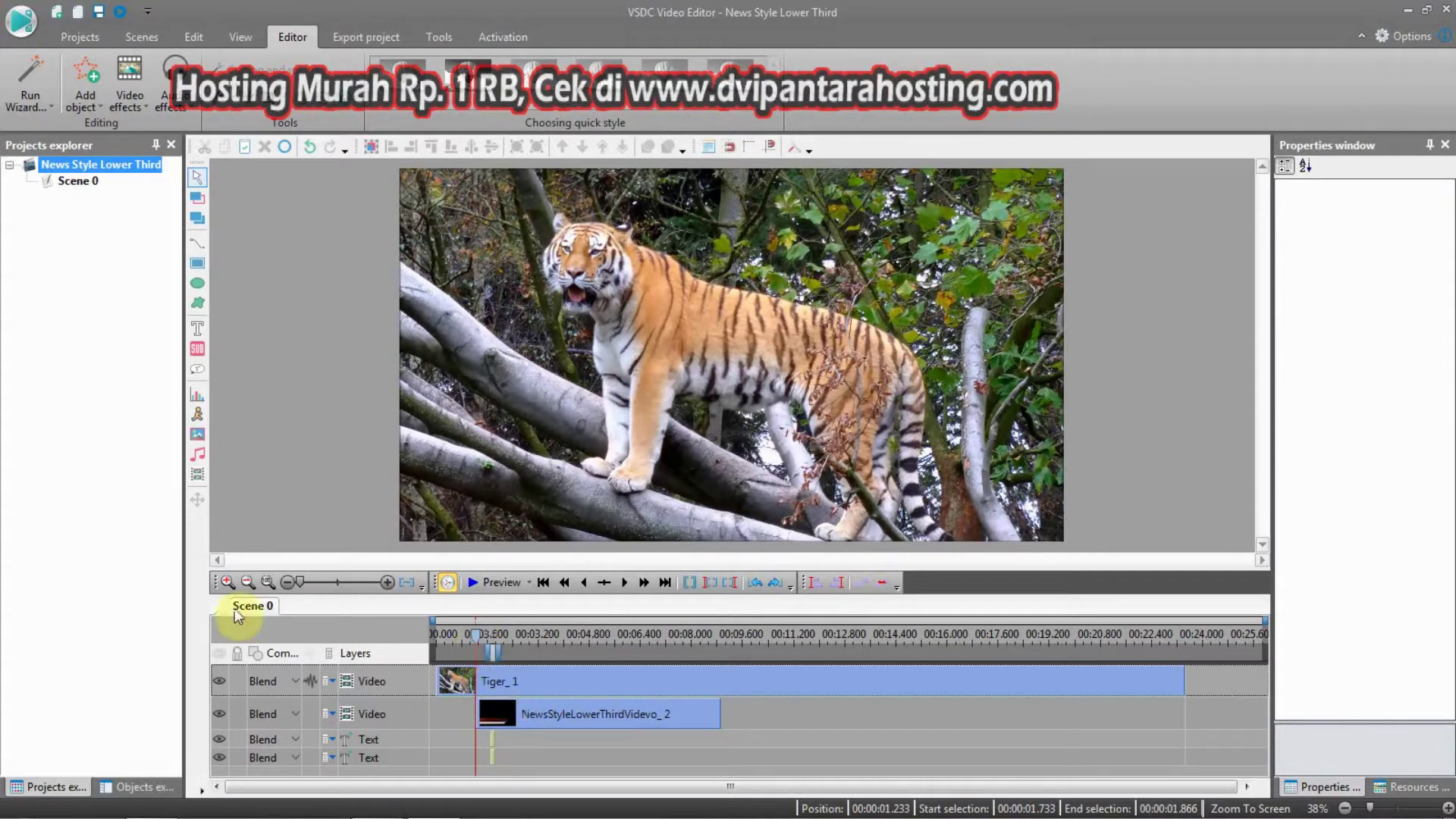
left_click(227, 582)
left_click(227, 582)
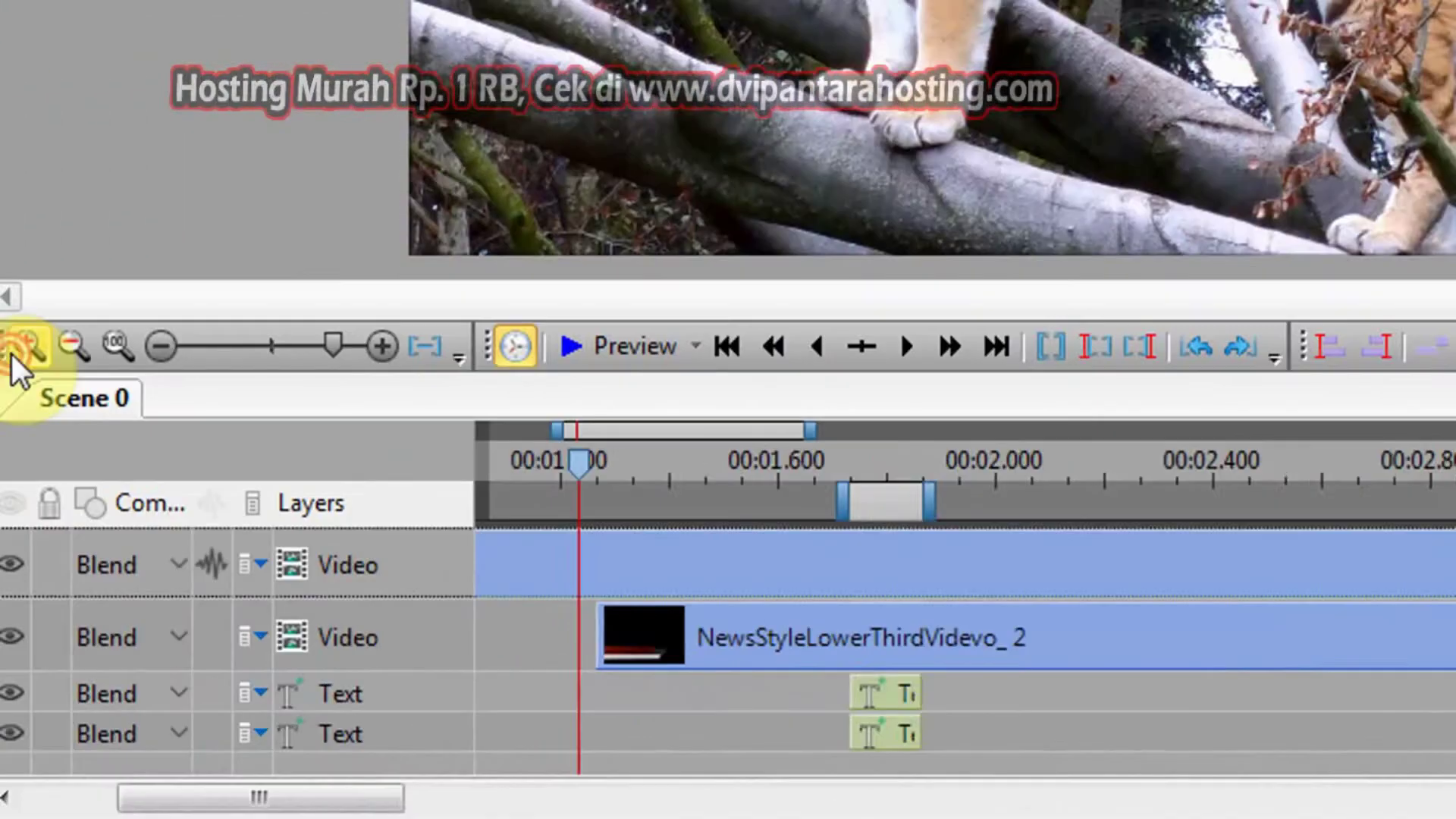
left_click(227, 582)
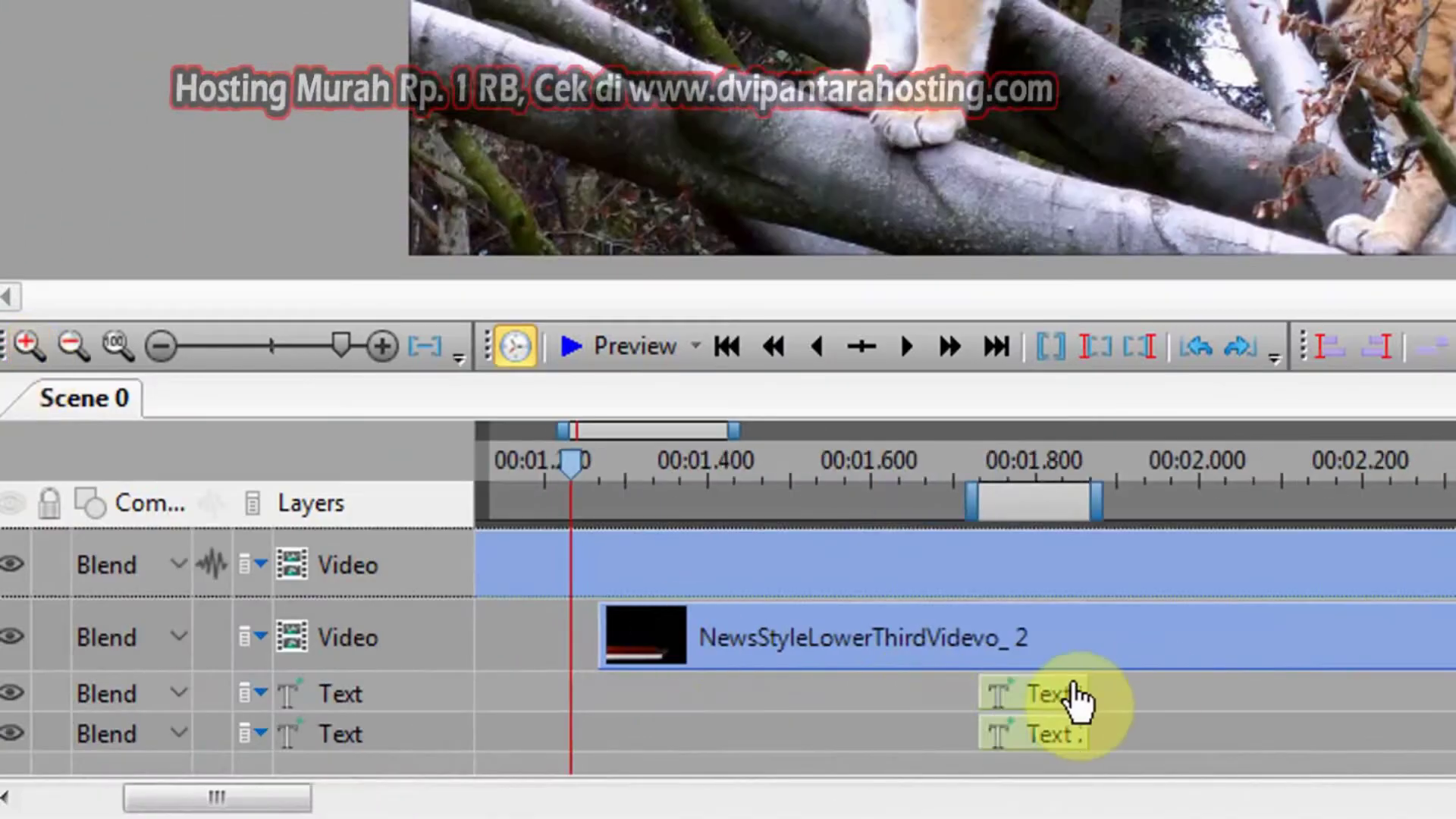
left_click(1077, 702)
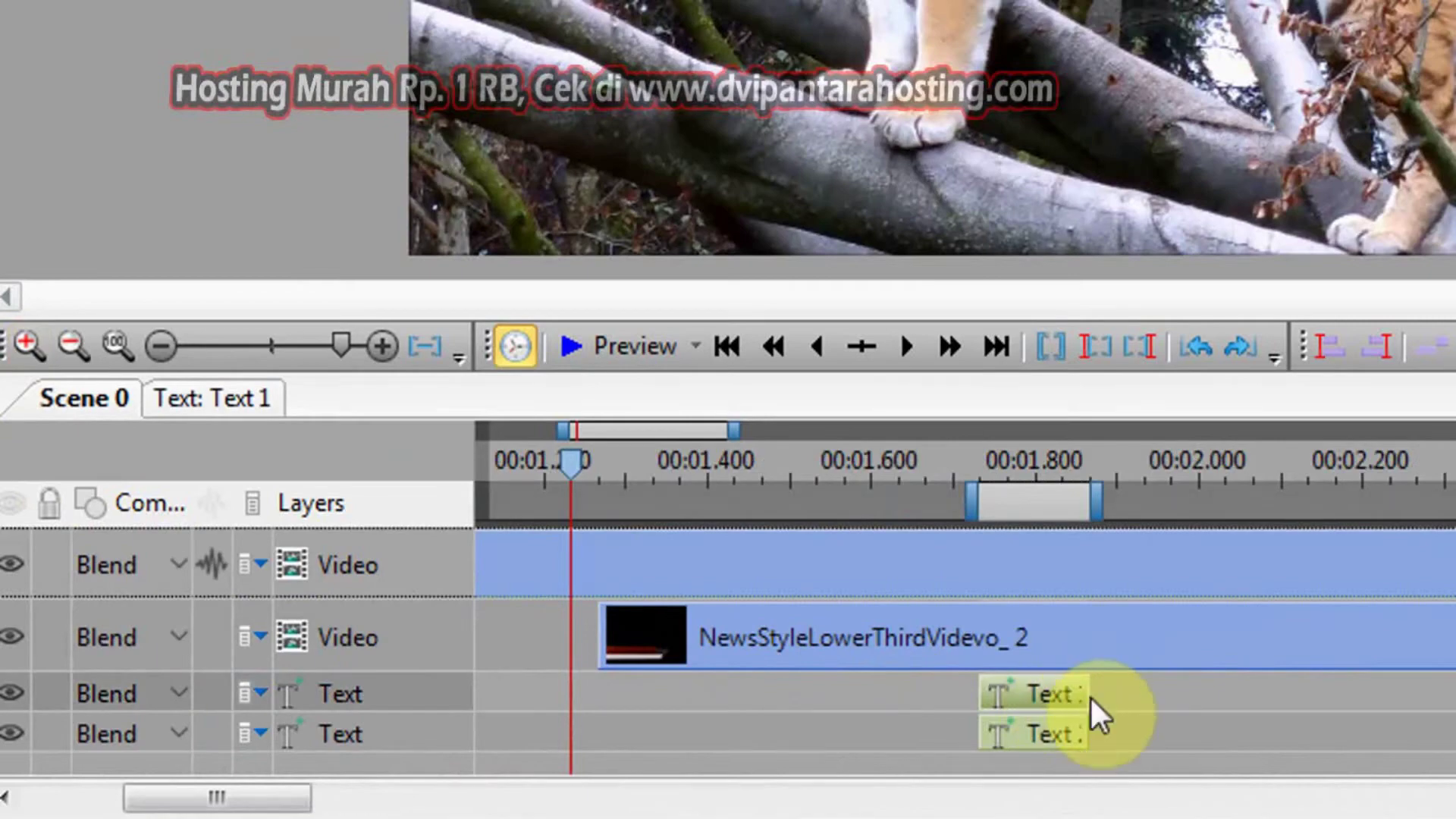
left_click_drag(1085, 694, 1455, 704)
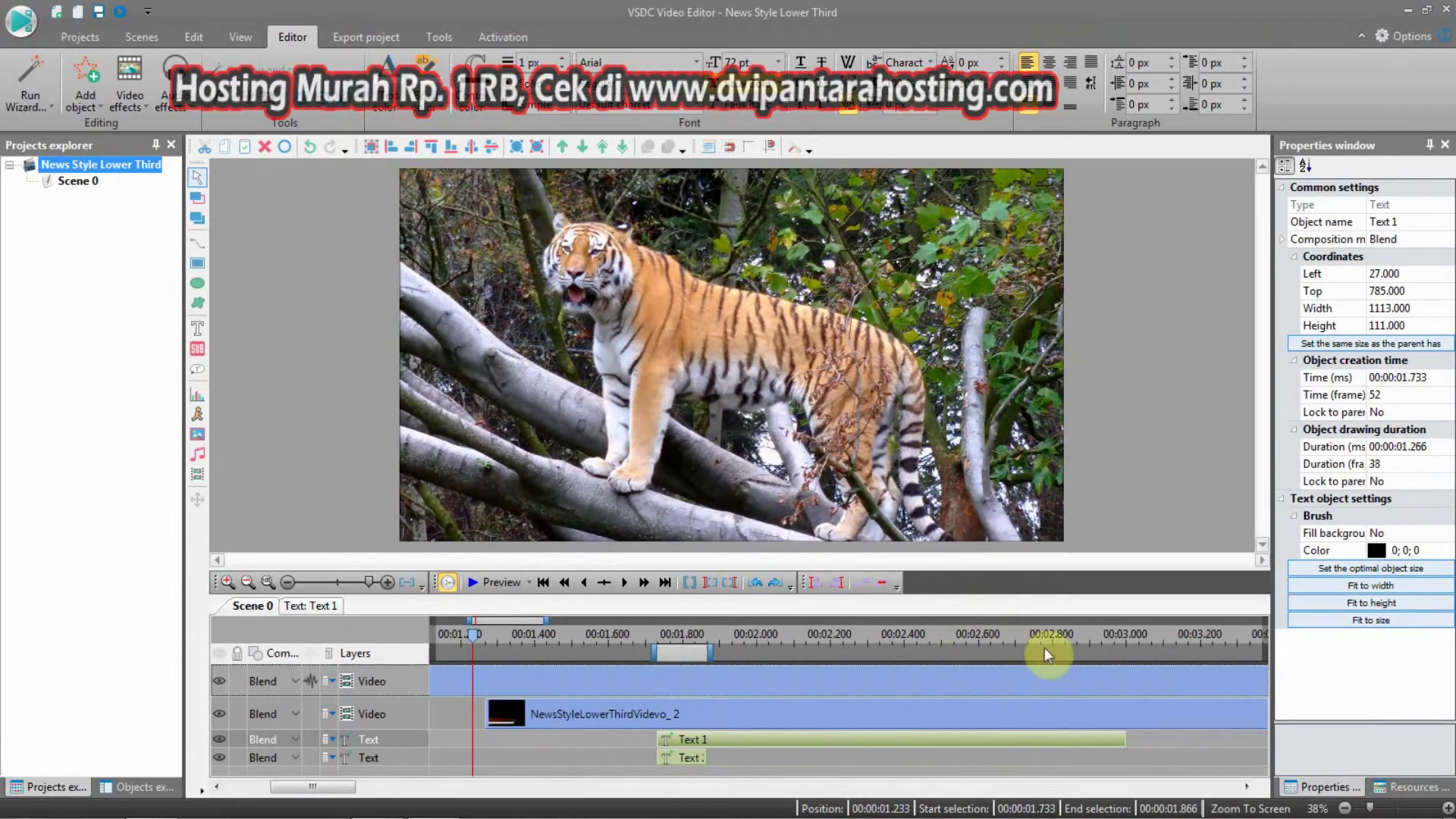
left_click(267, 581)
left_click_drag(532, 742, 678, 745)
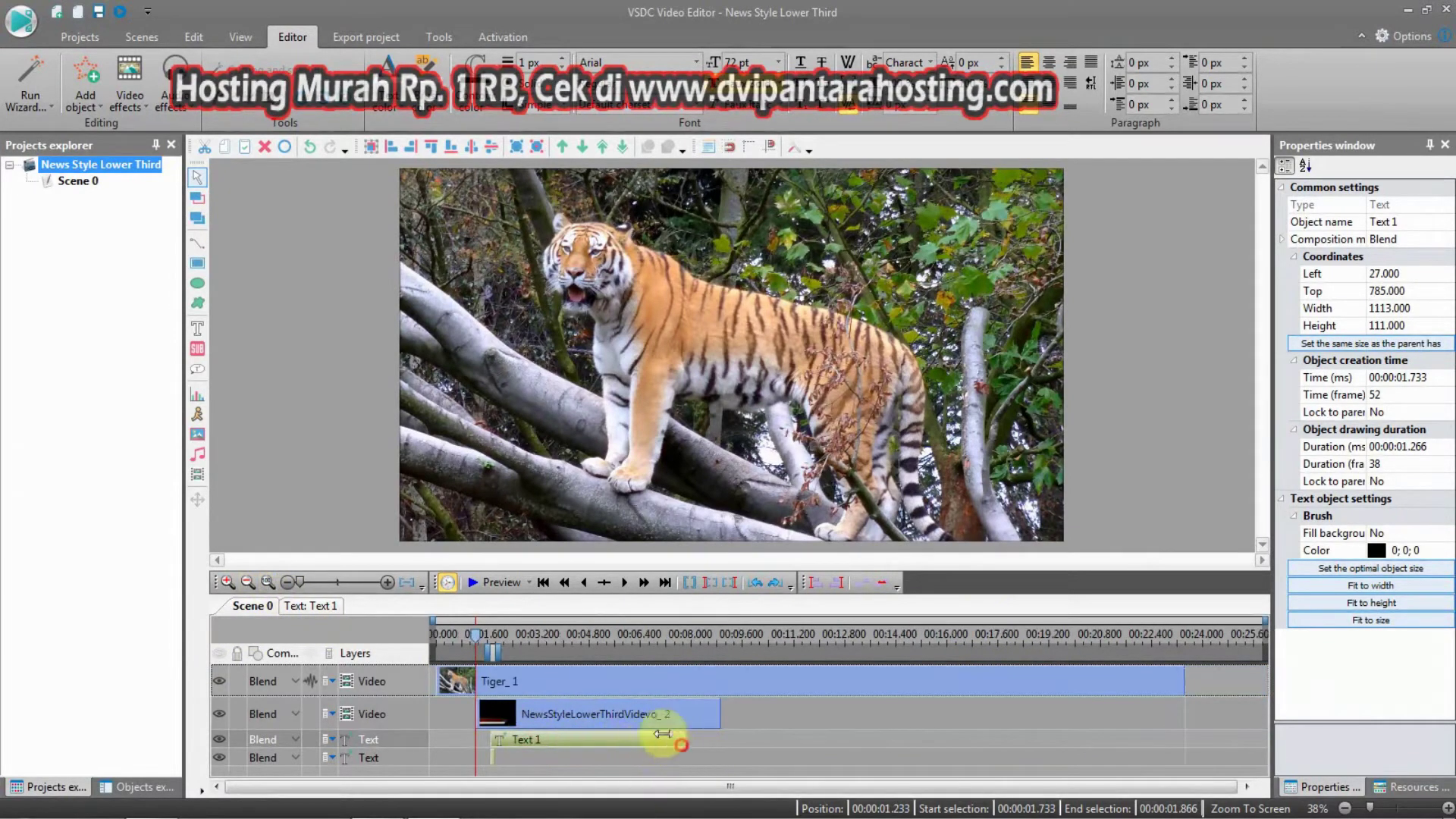
Extend the Text 1 clip to end at 00:00:08.333, just before the lower third's bars retract, for a duration of 6.600 s.
left_click(678, 662)
left_click_drag(679, 666, 693, 669)
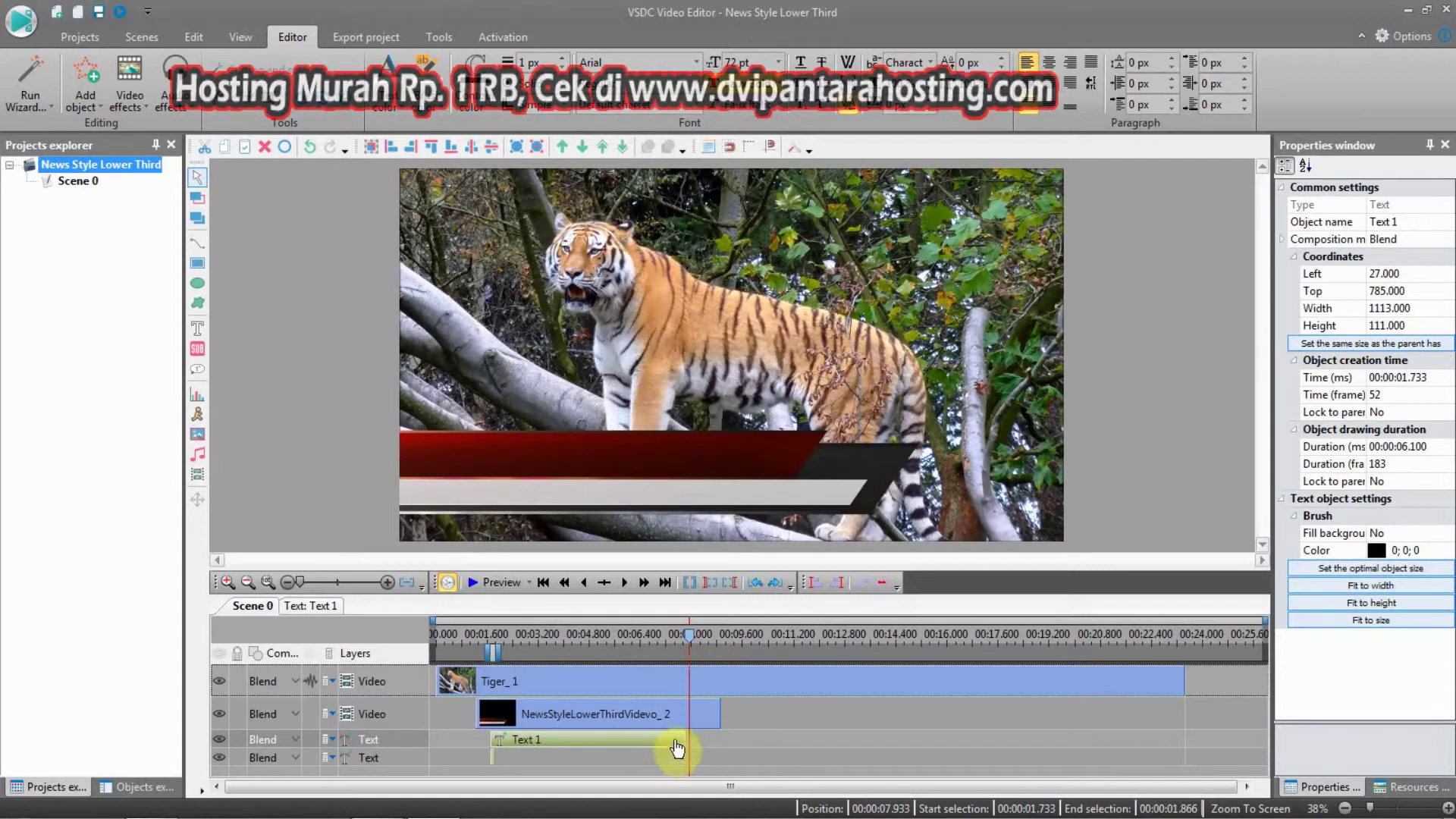
left_click_drag(685, 642, 702, 648)
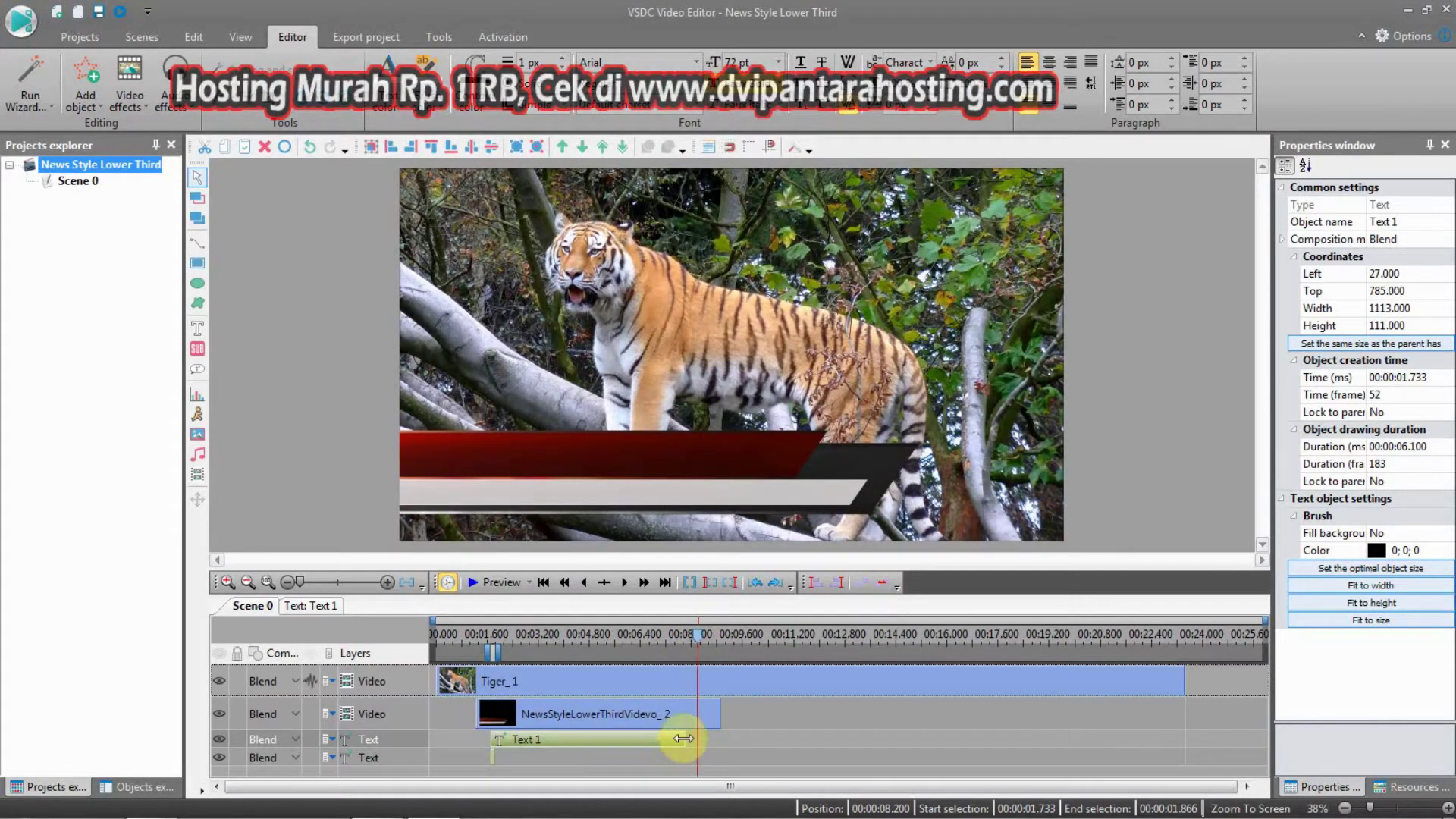
left_click_drag(697, 741, 699, 740)
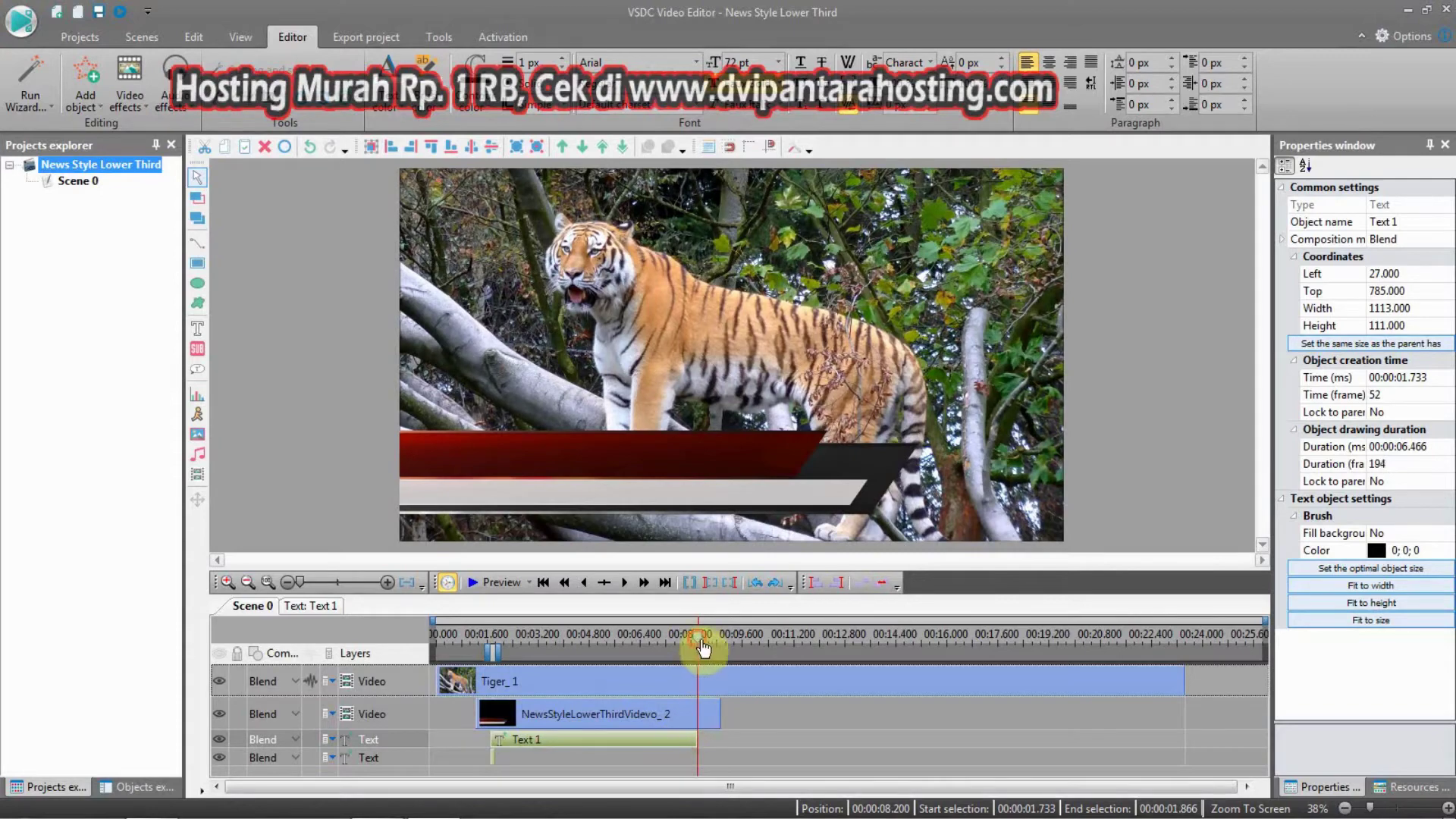
left_click_drag(703, 644, 708, 645)
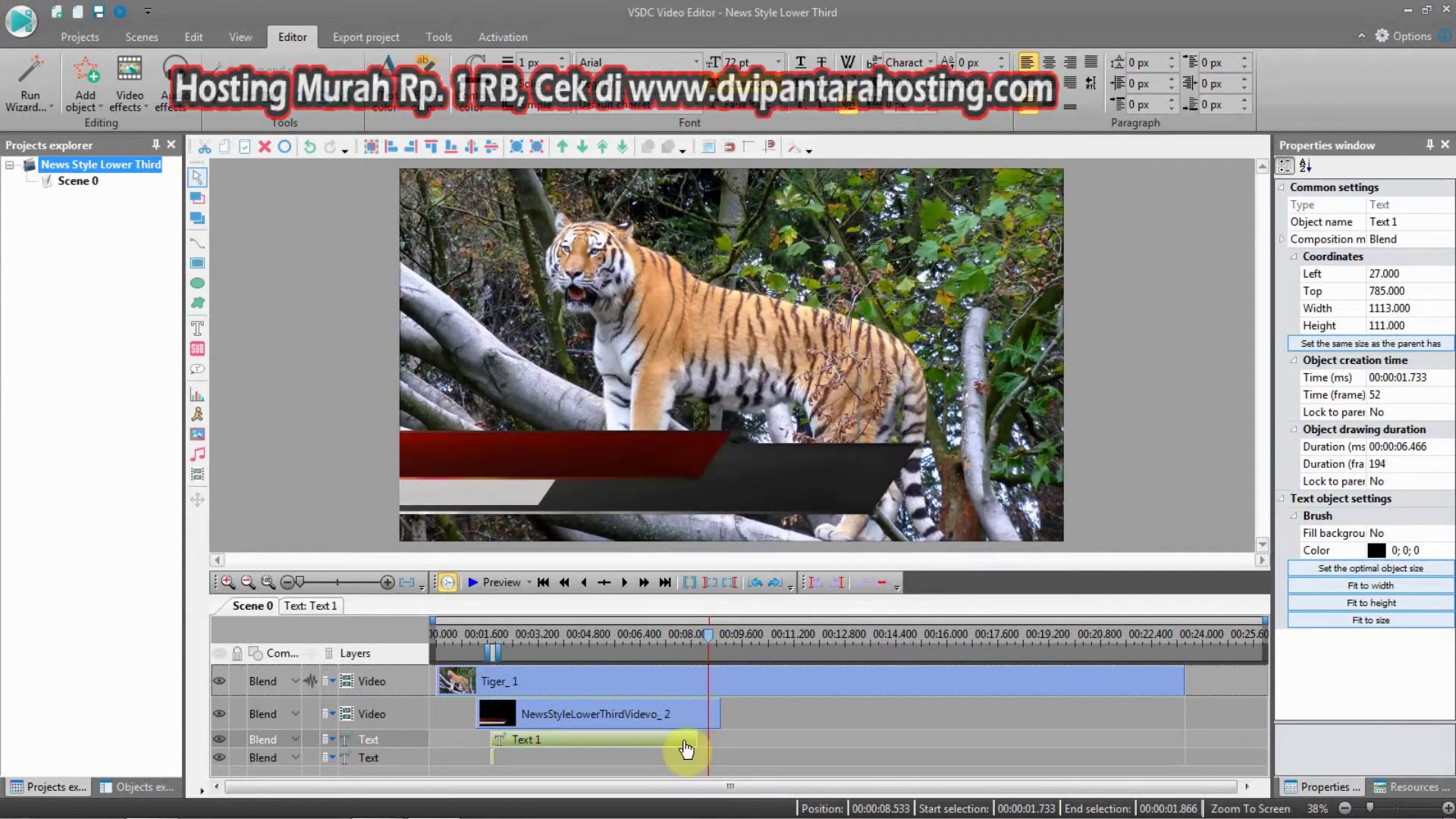
left_click_drag(713, 645, 703, 643)
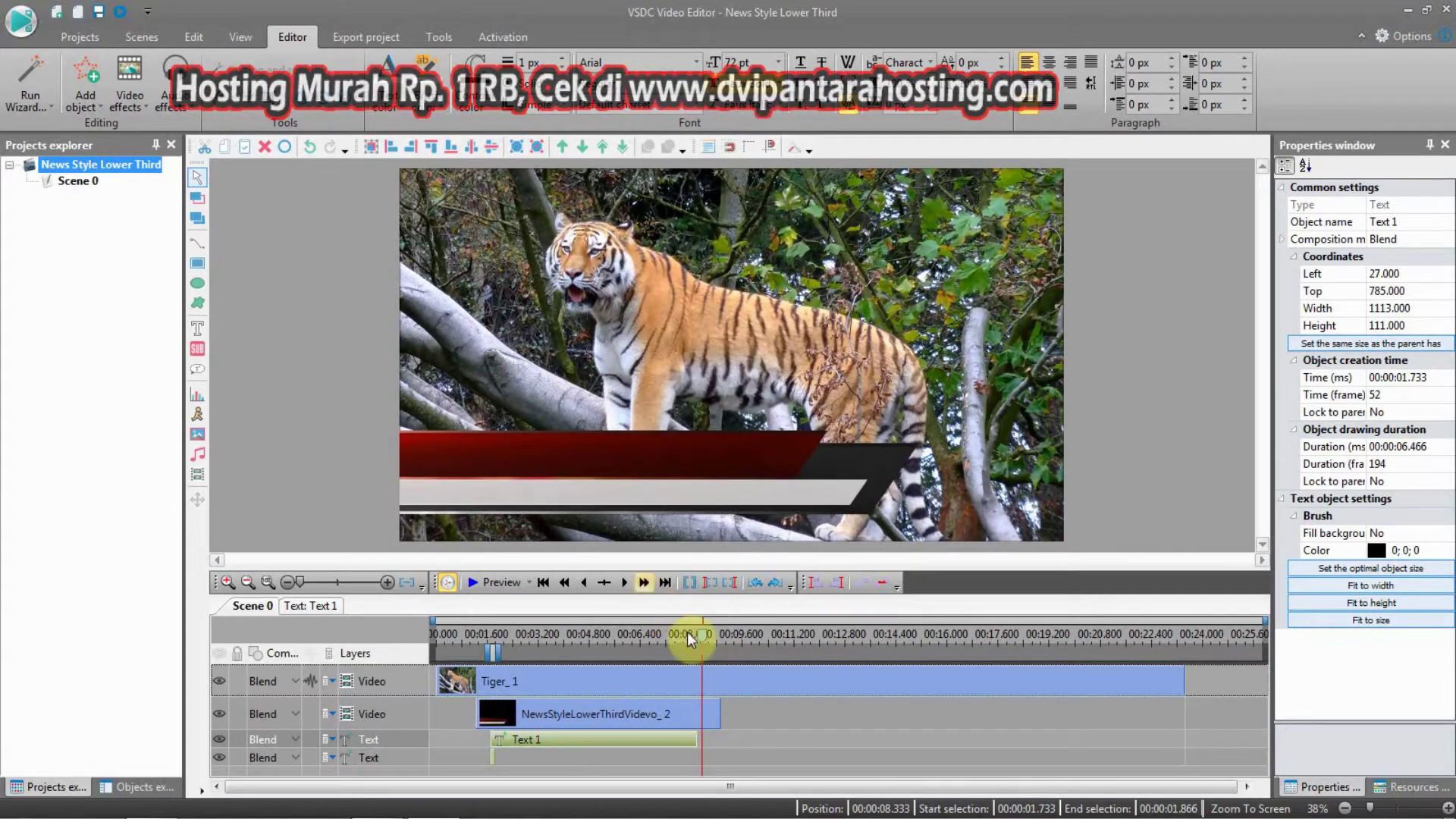
left_click(678, 745)
left_click_drag(679, 748, 704, 745)
left_click(705, 643)
left_click(708, 646)
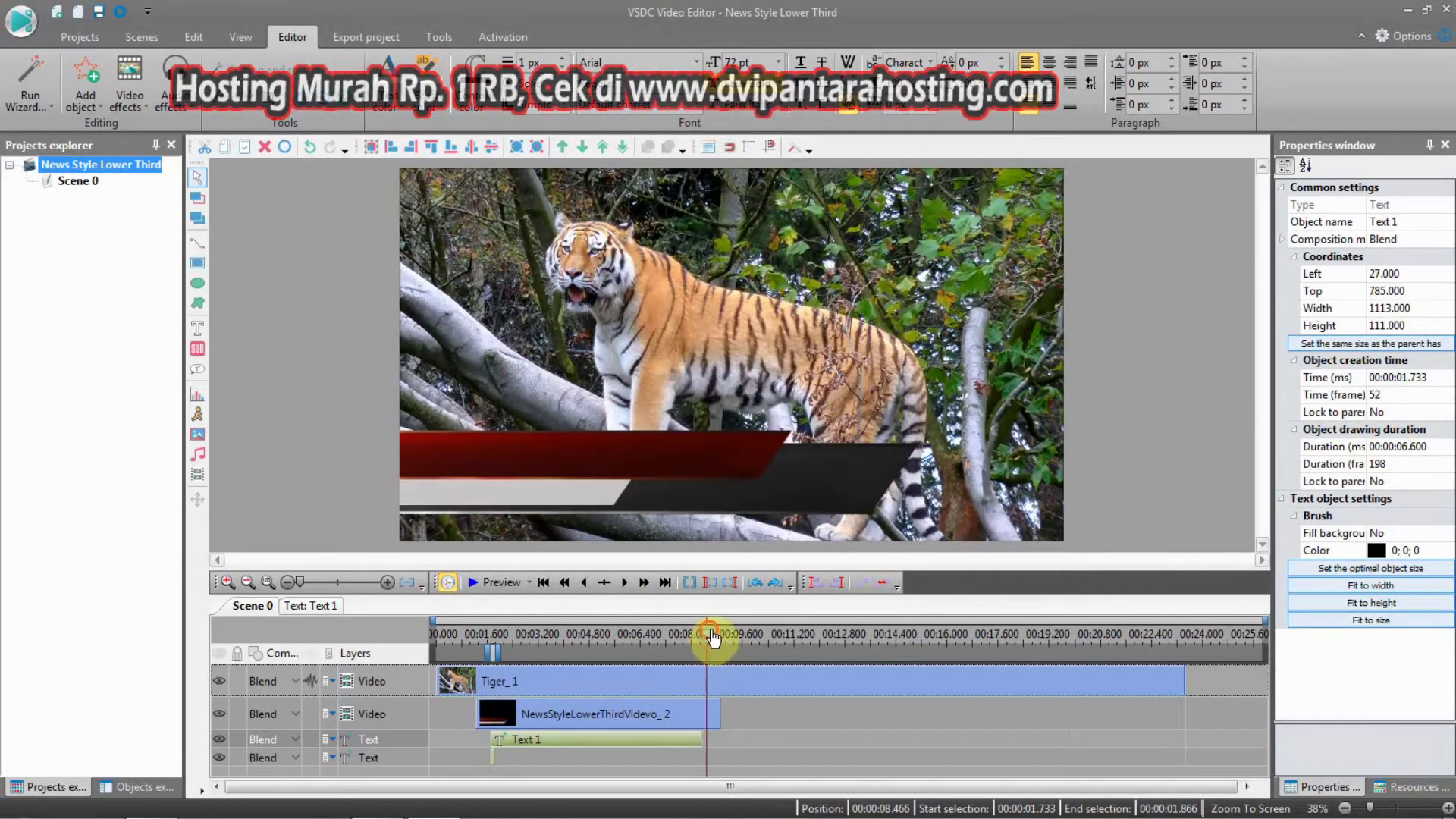
mouse_move(711, 639)
left_mouse_down()
mouse_move(705, 660)
mouse_move(702, 645)
left_mouse_up()
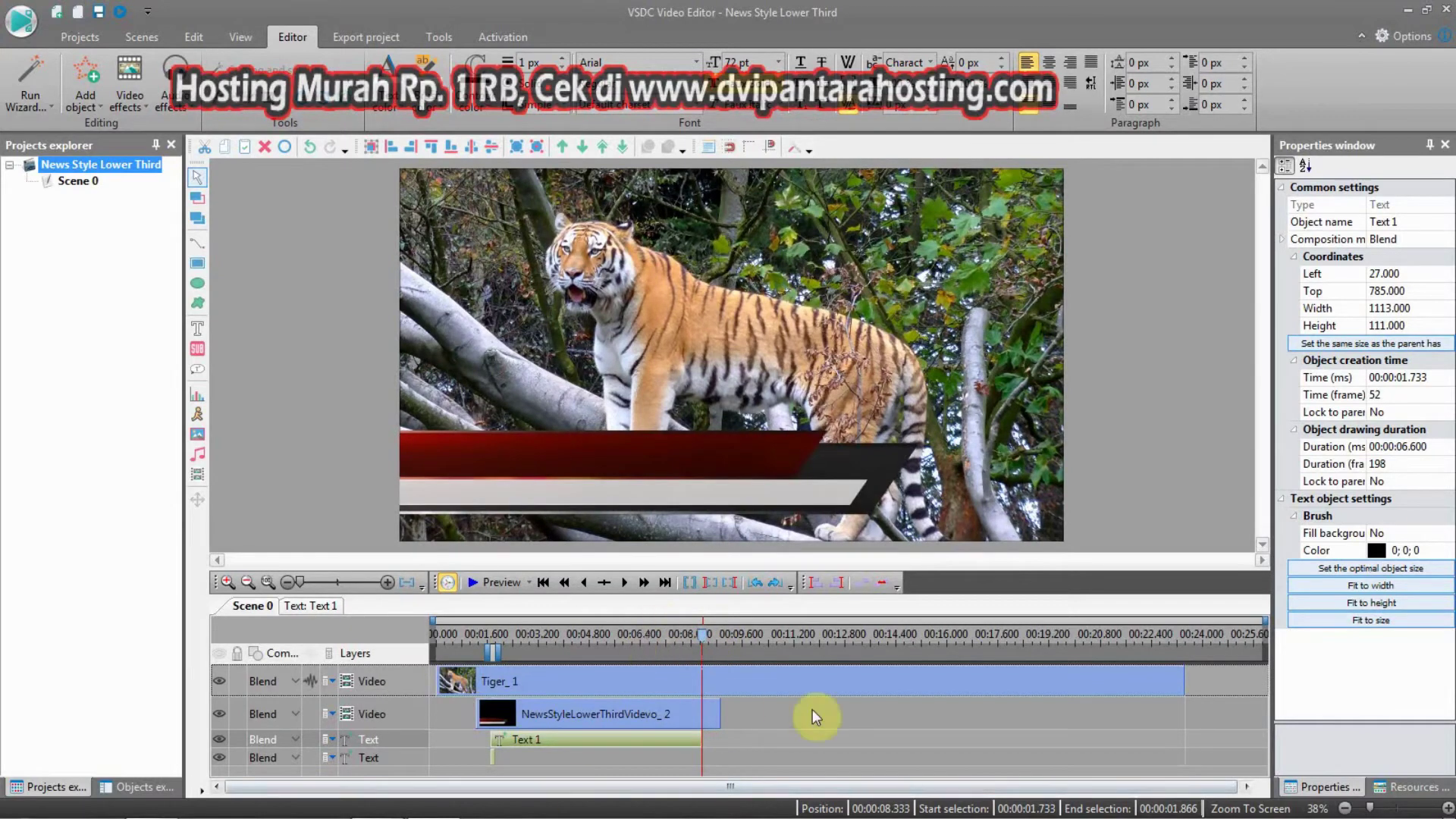
Lengthen the very short Text 2 clip to run from 00:00:01.700 to 00:00:08.333, ending level with Text 1.
left_click(496, 758)
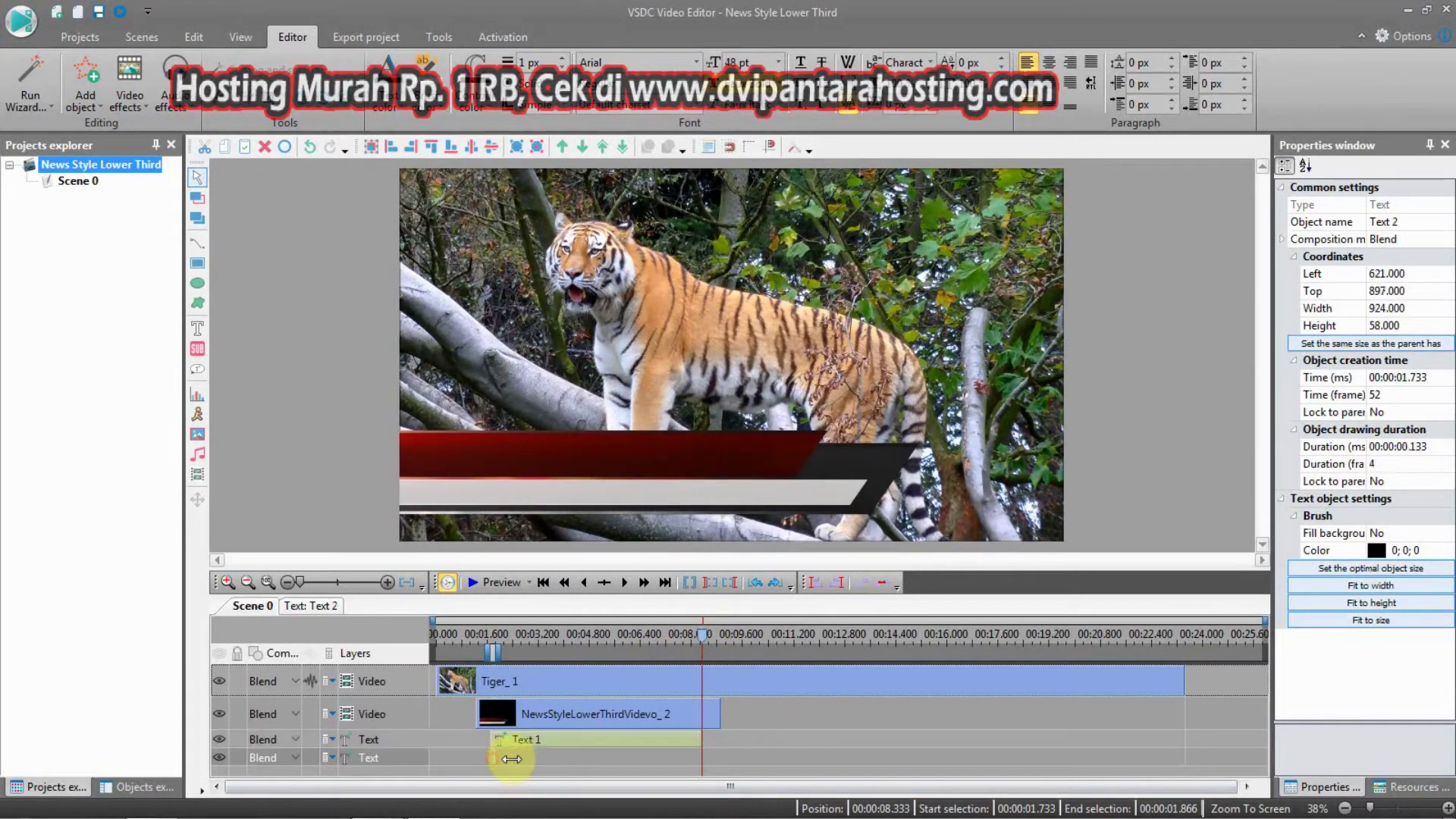
left_click(227, 581)
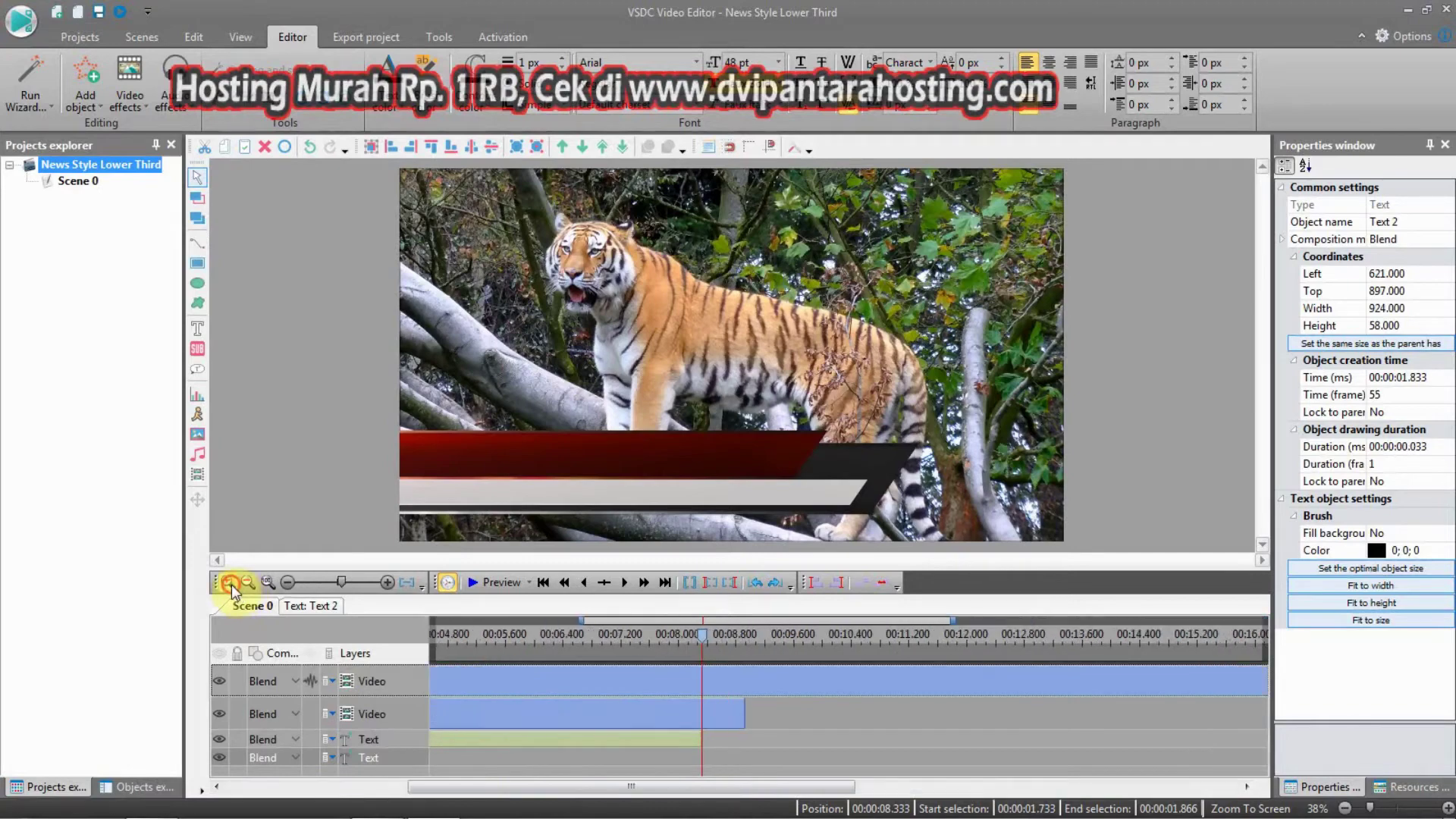
left_click(227, 582)
mouse_move(697, 807)
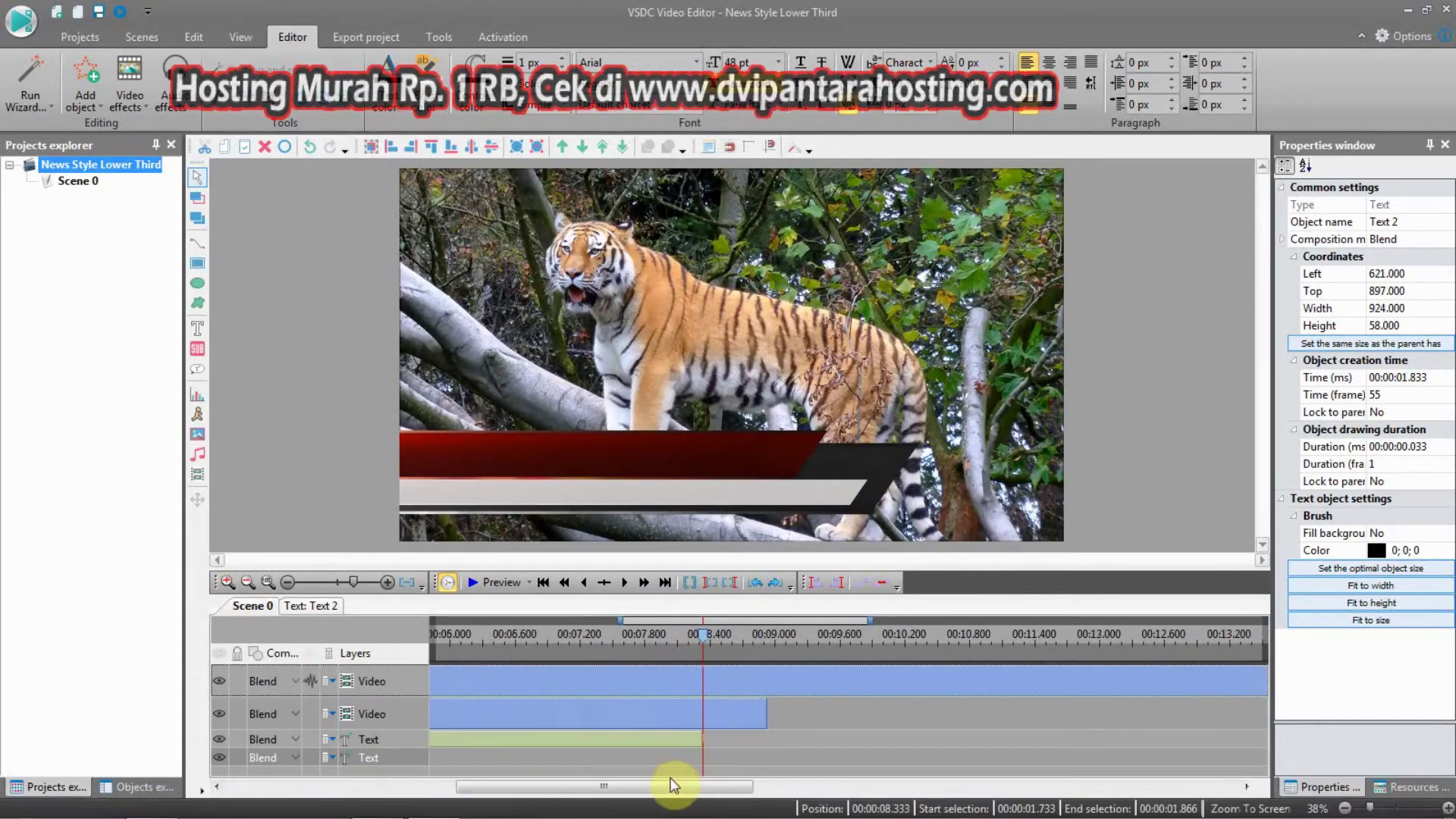
left_click_drag(668, 786, 437, 788)
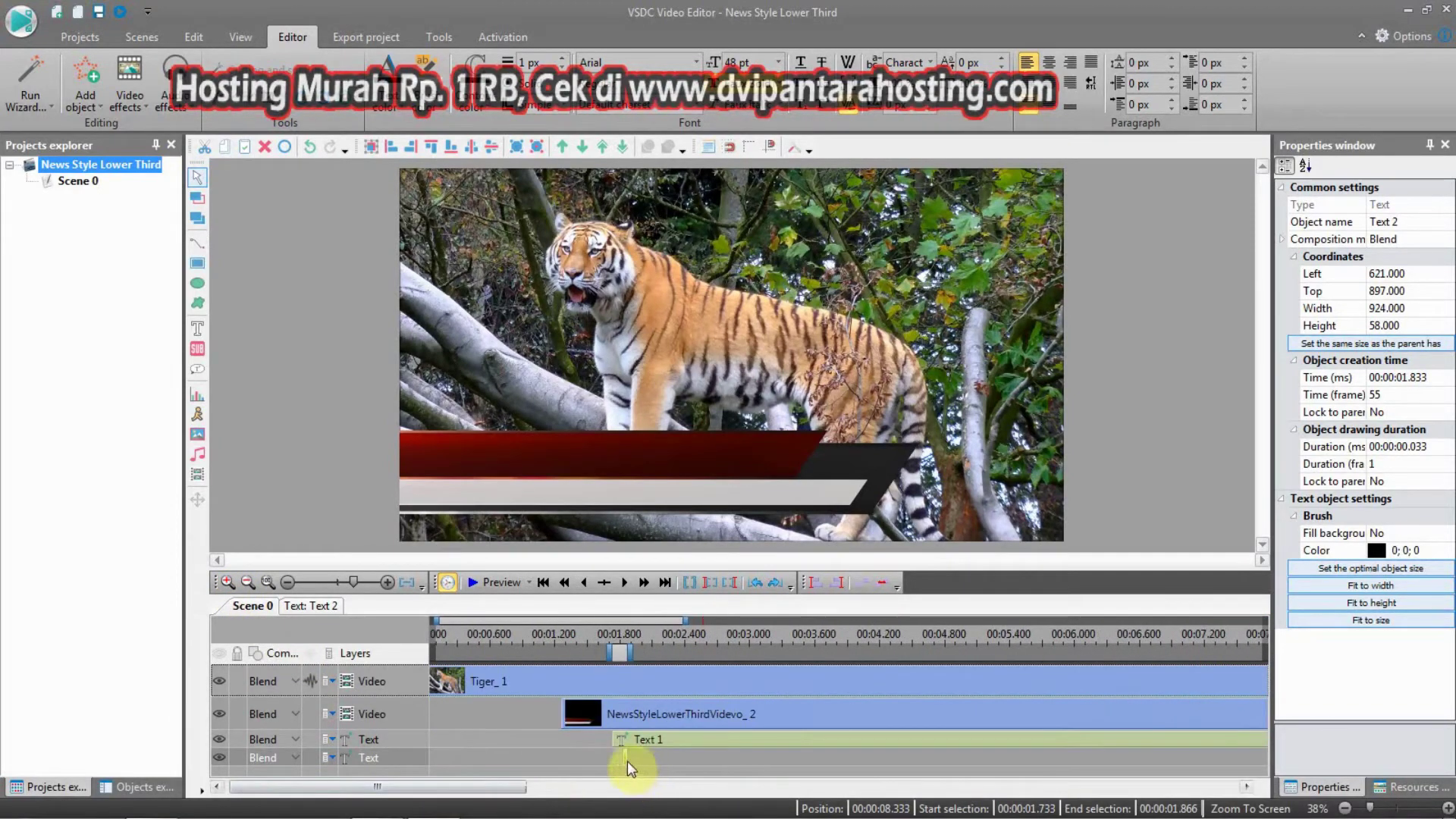
left_click_drag(629, 760, 661, 761)
left_click_drag(626, 758, 1069, 762)
left_click(267, 581)
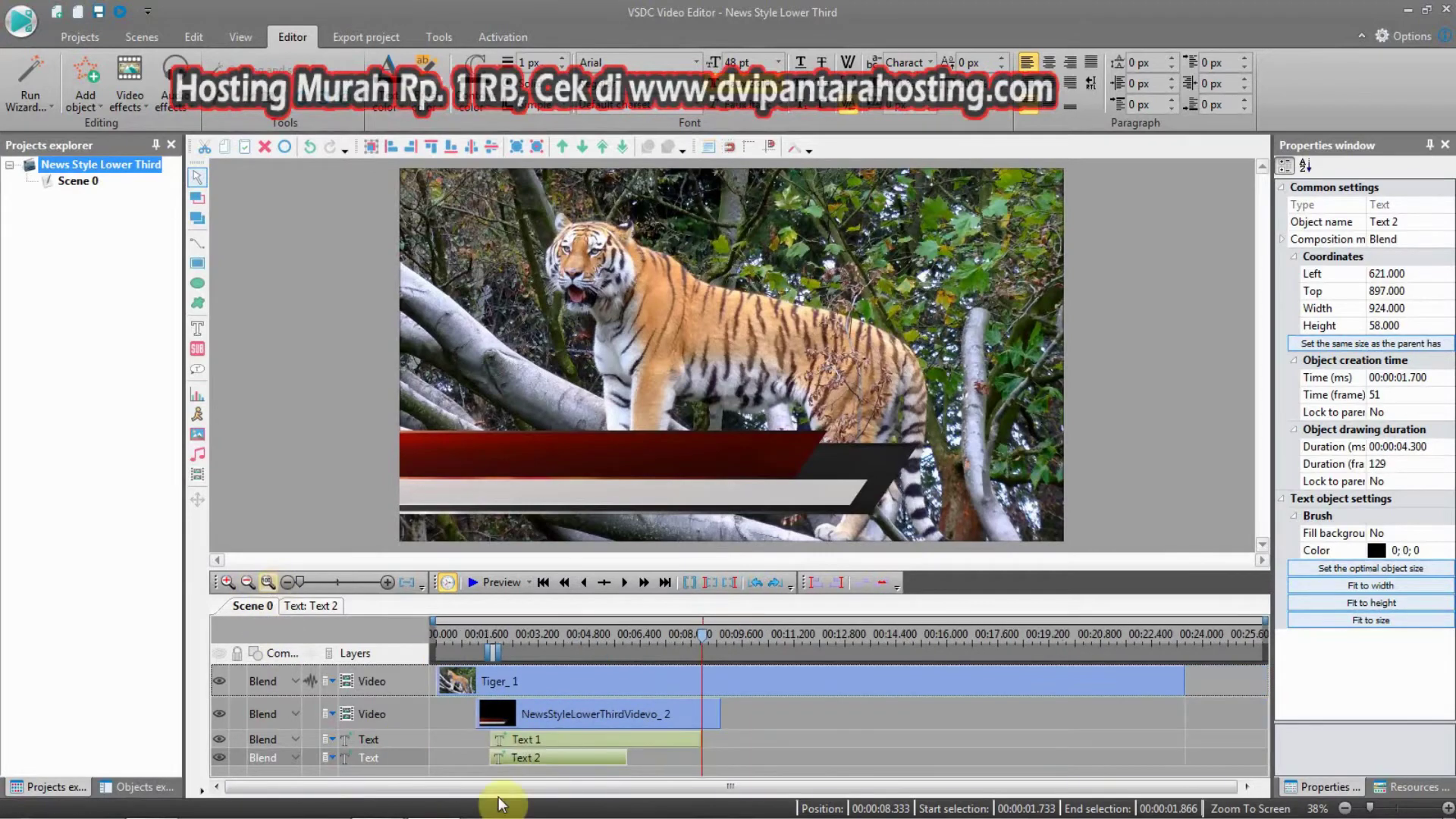
left_click_drag(496, 768, 491, 766)
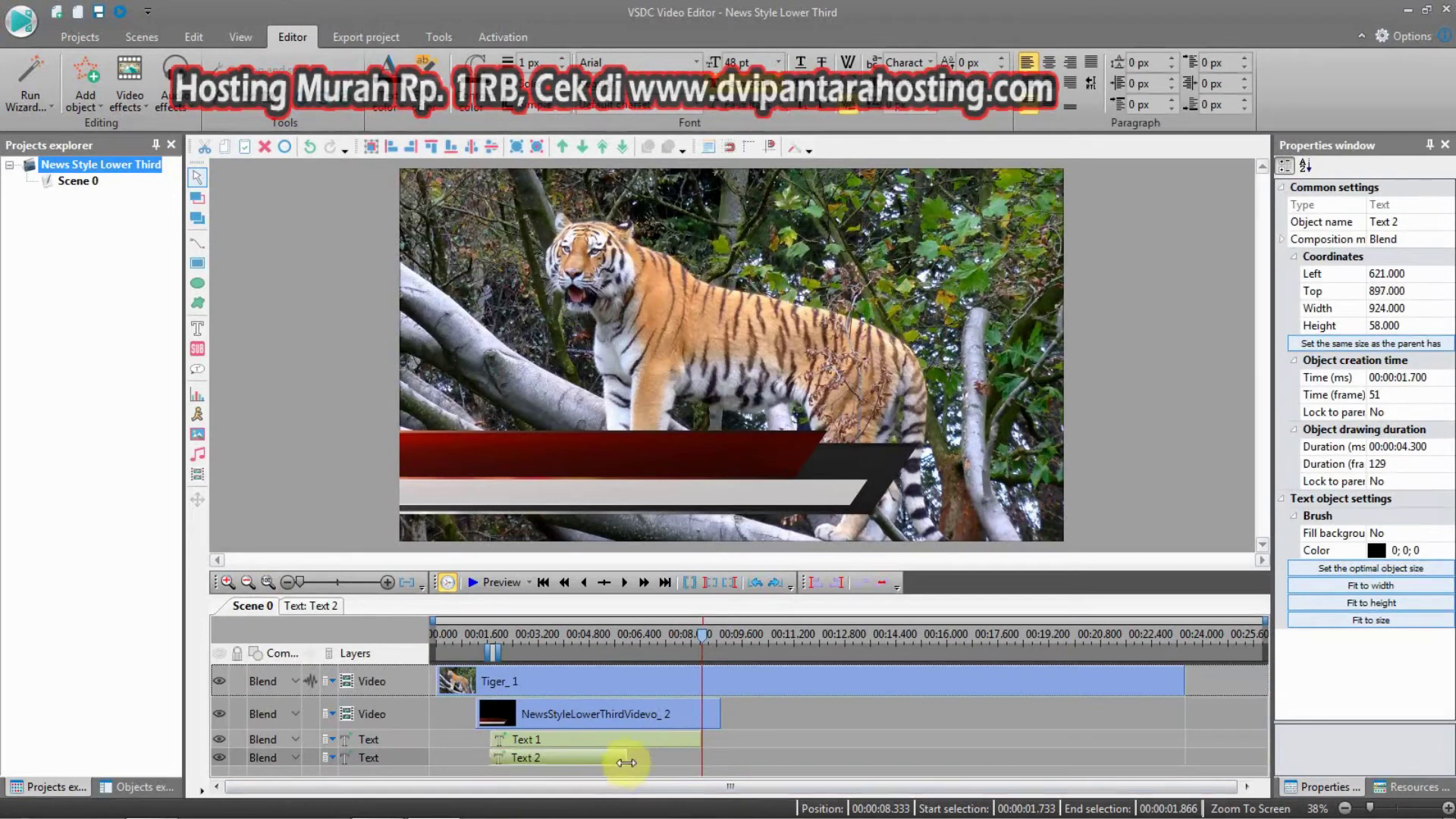
left_click_drag(627, 762, 702, 769)
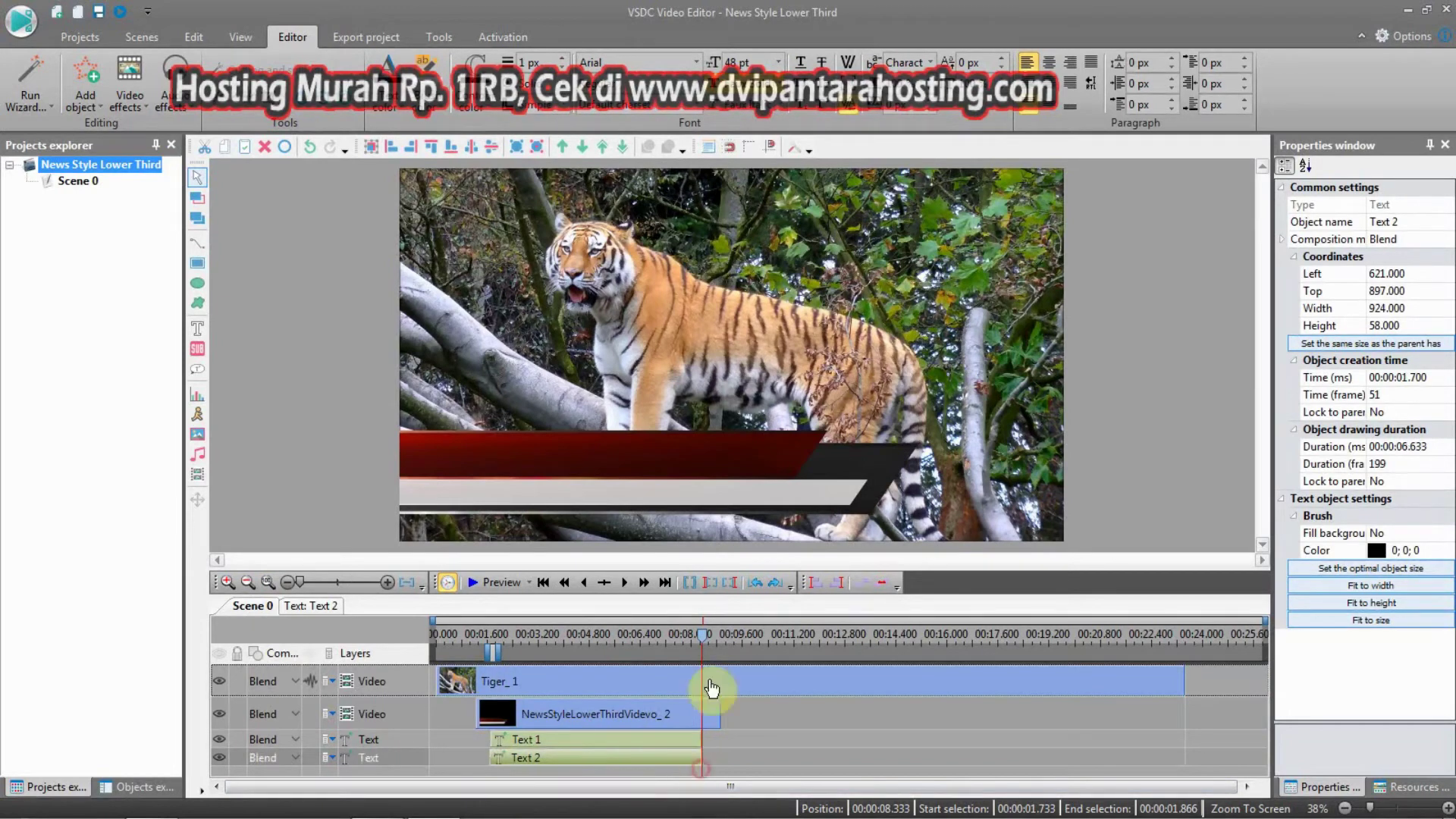
Trim the start of the Text 2 clip to 00:00:01.733 so it lines up with the start of Text 1.
left_click(225, 584)
left_click(225, 584)
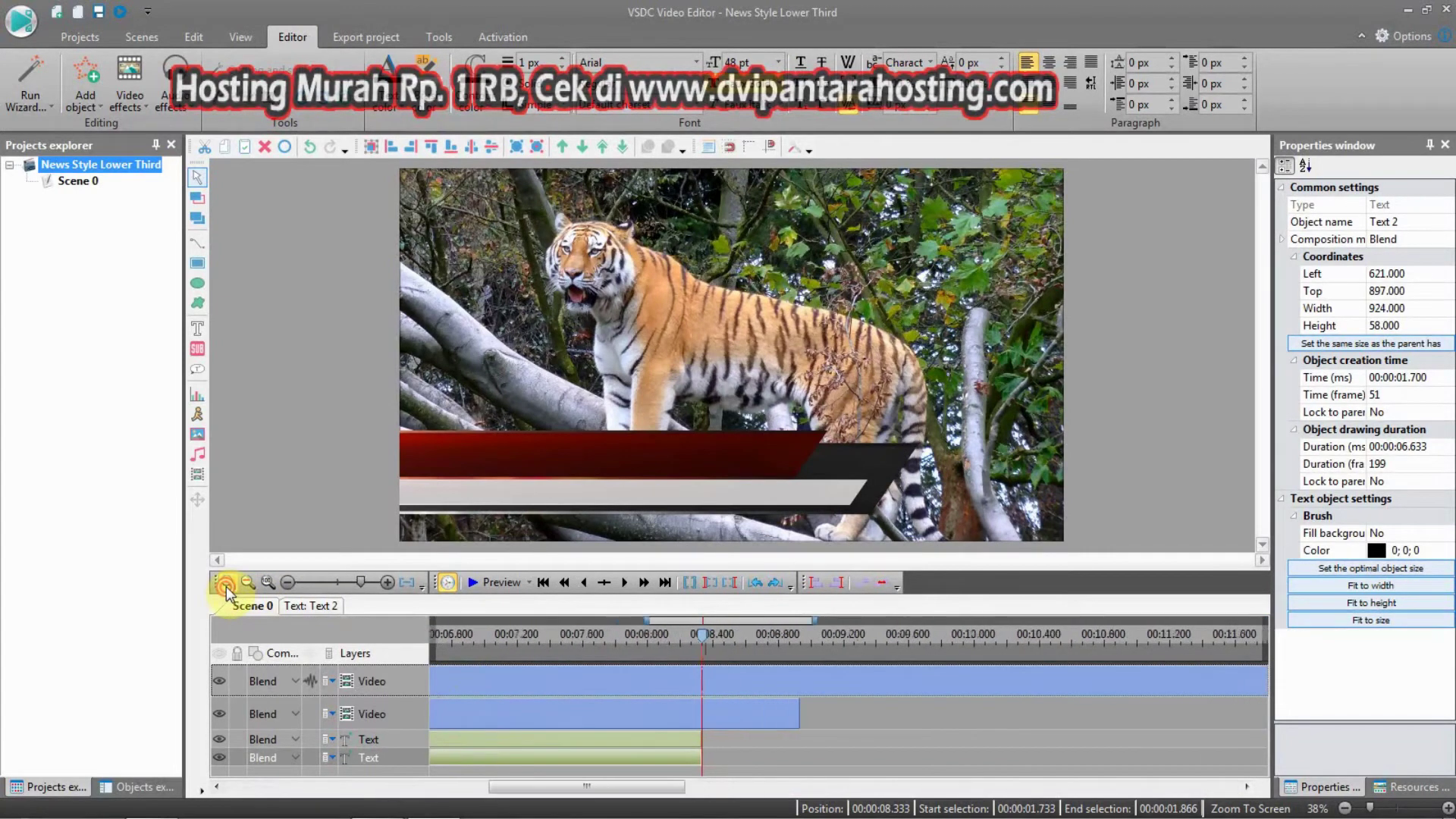
left_click(717, 645)
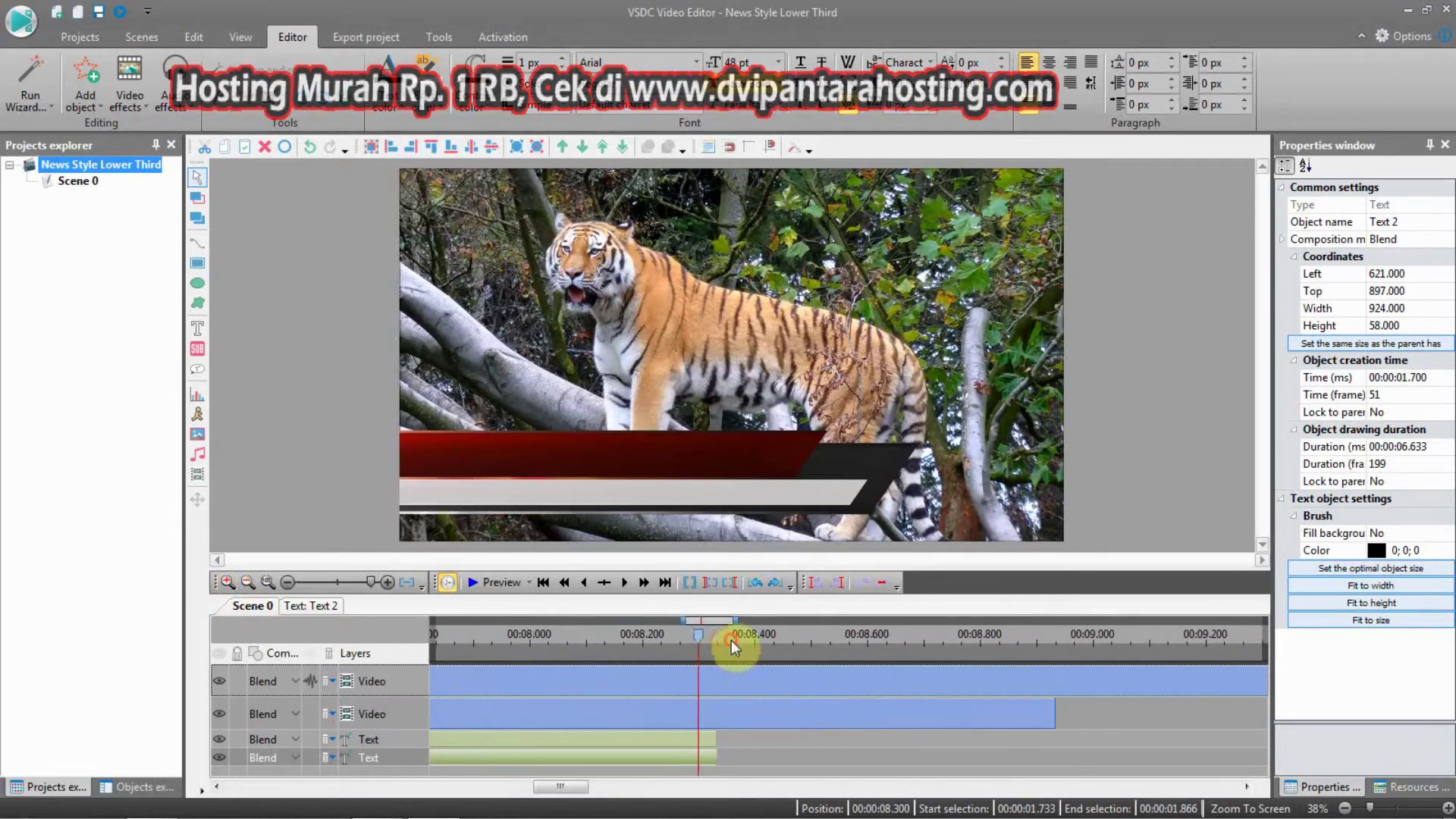
left_click_drag(557, 790, 305, 813)
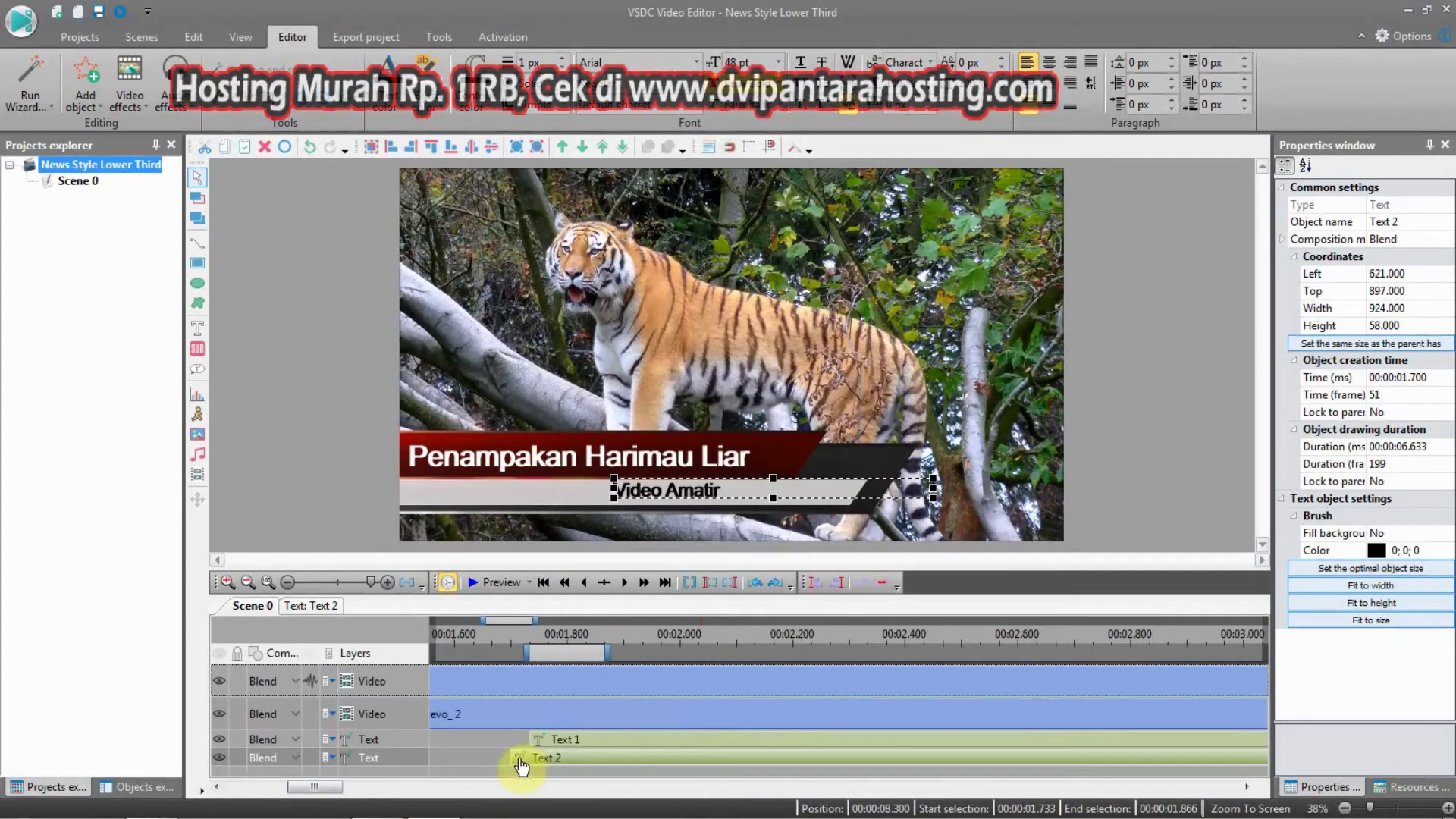
left_click_drag(513, 758, 528, 759)
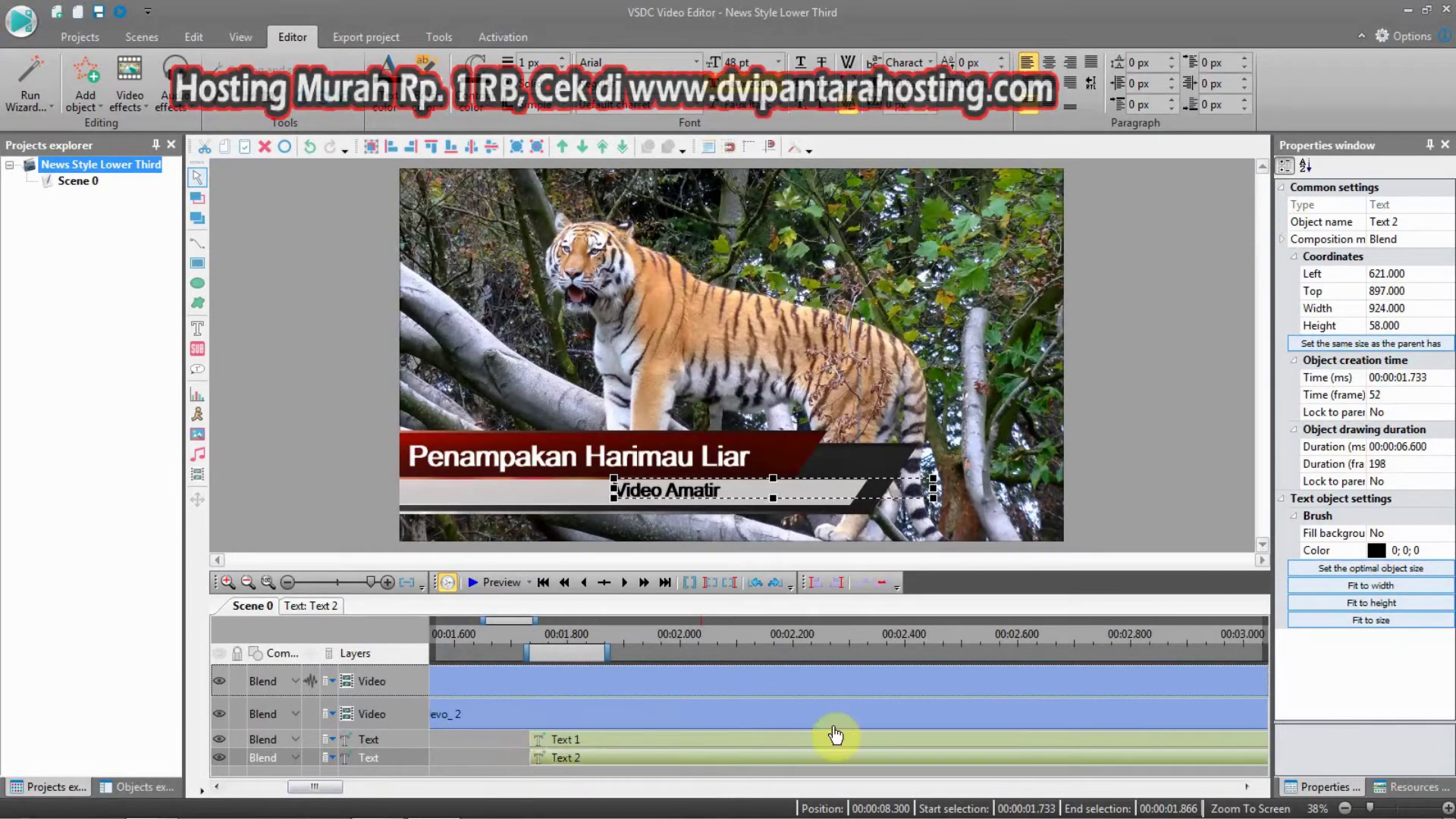
left_click(267, 583)
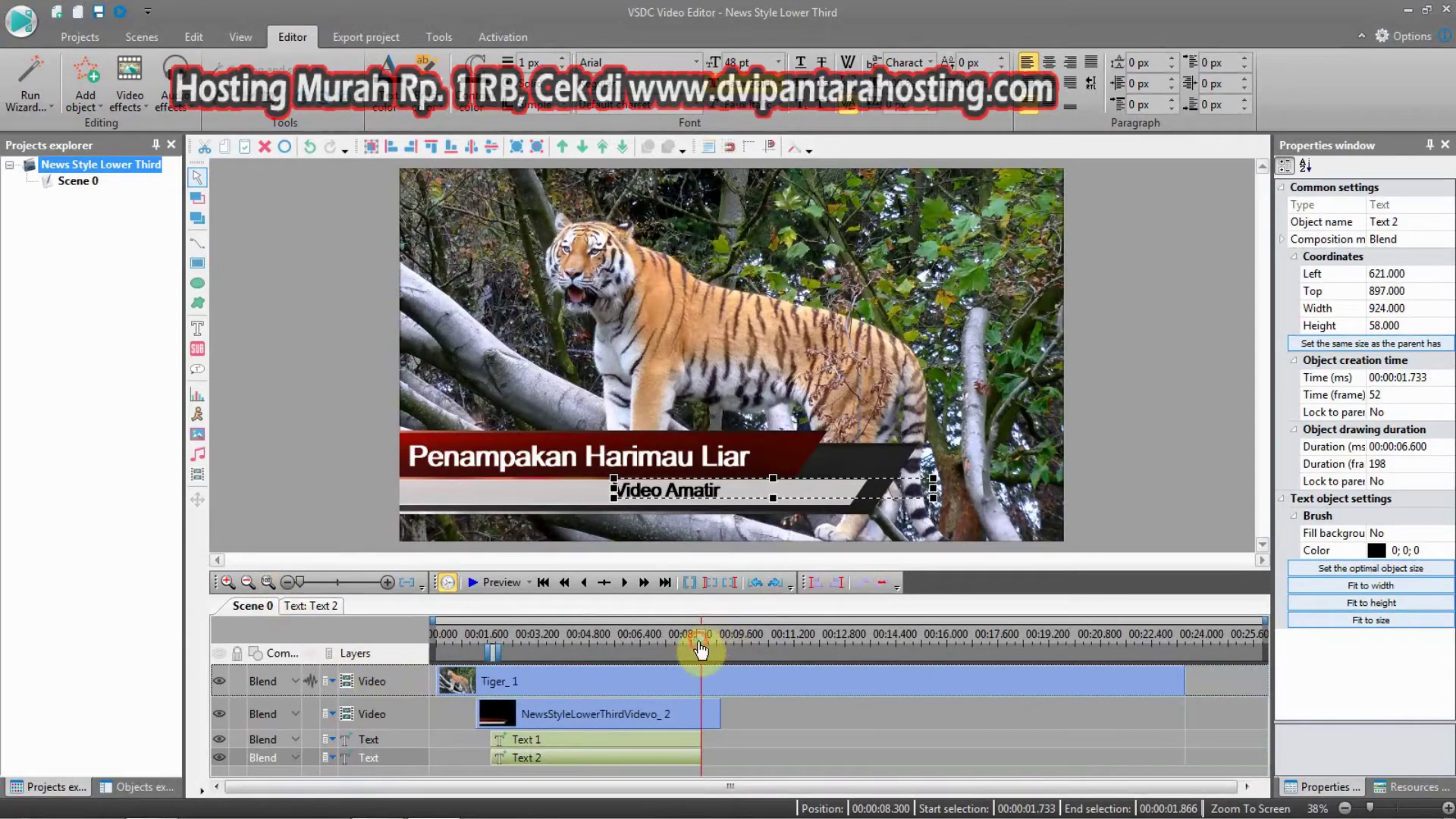
Scrub the timeline across both text clips to check their timing against the lower third's entrance and exit.
left_click_drag(700, 648, 681, 643)
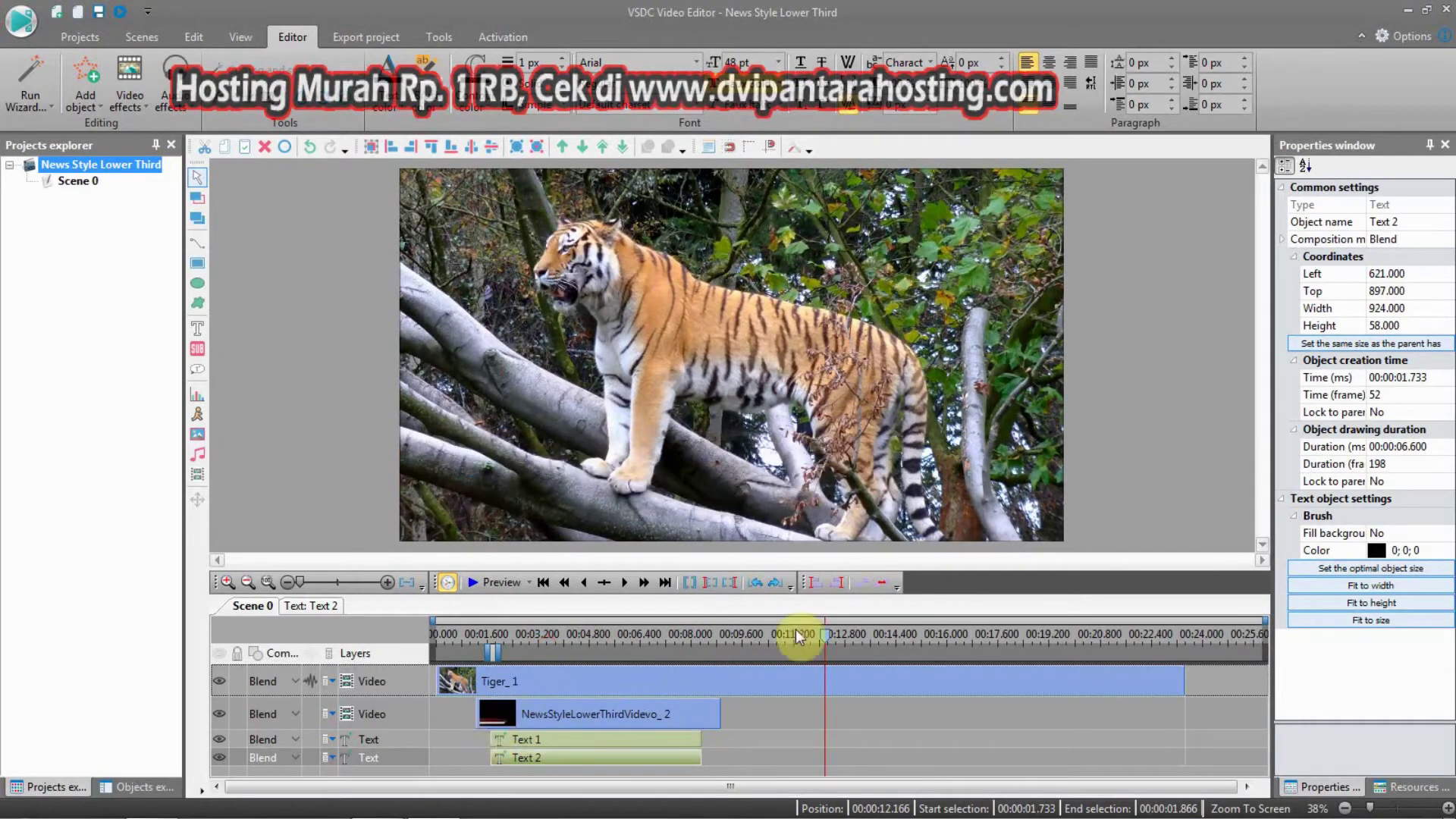
left_click(817, 646)
left_click(493, 652)
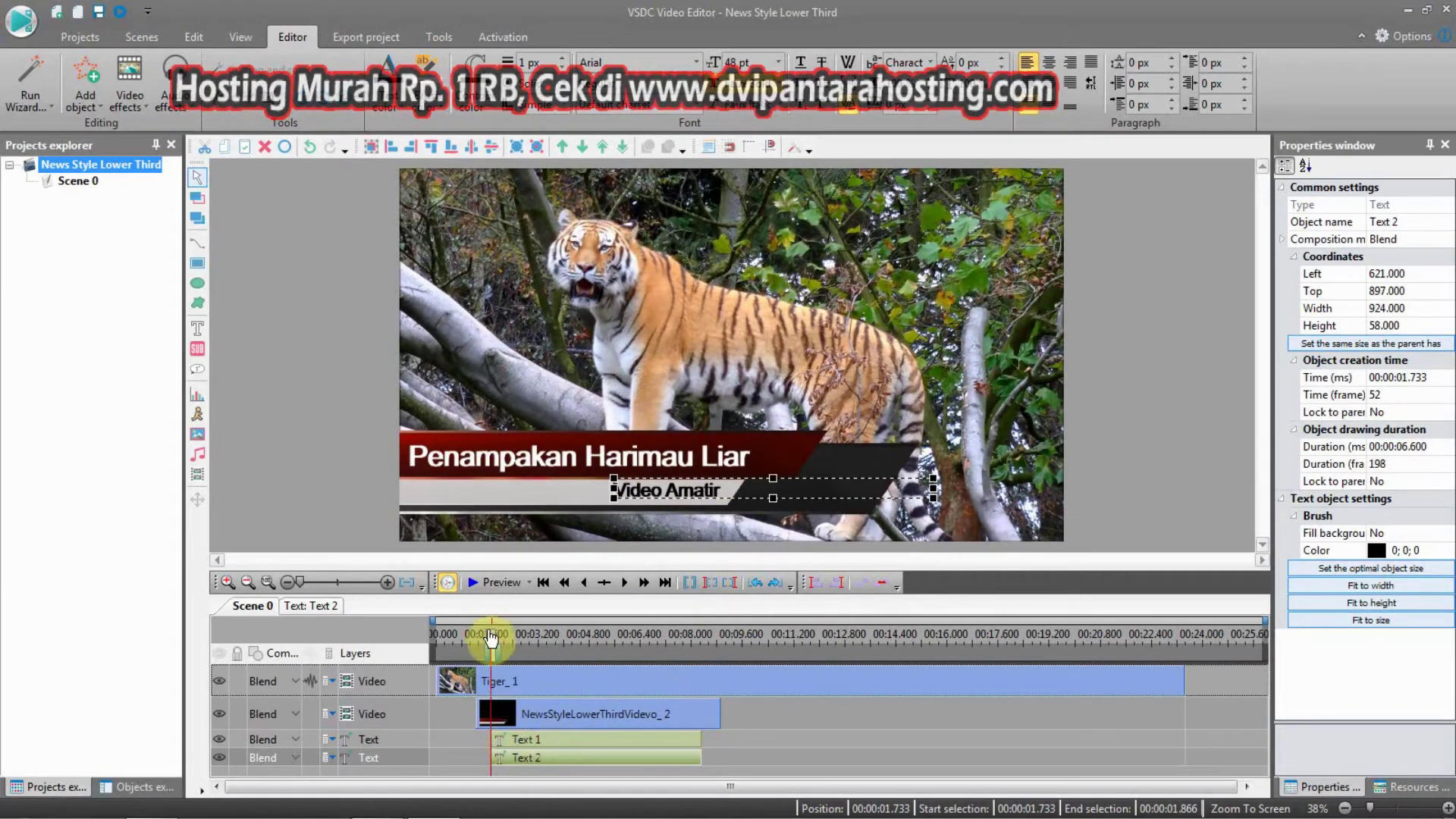
left_click_drag(491, 635, 706, 667)
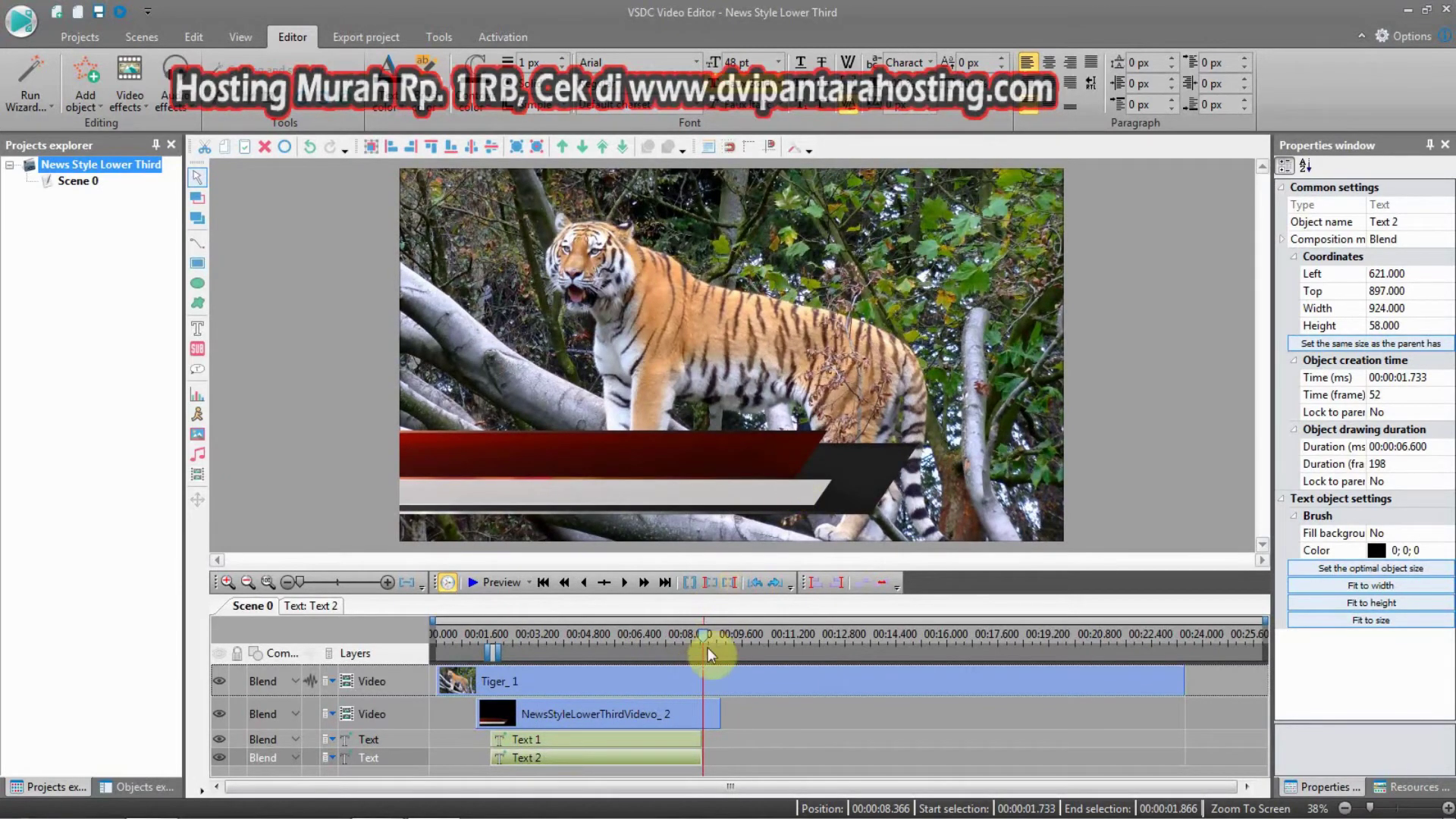
left_click_drag(710, 646, 706, 644)
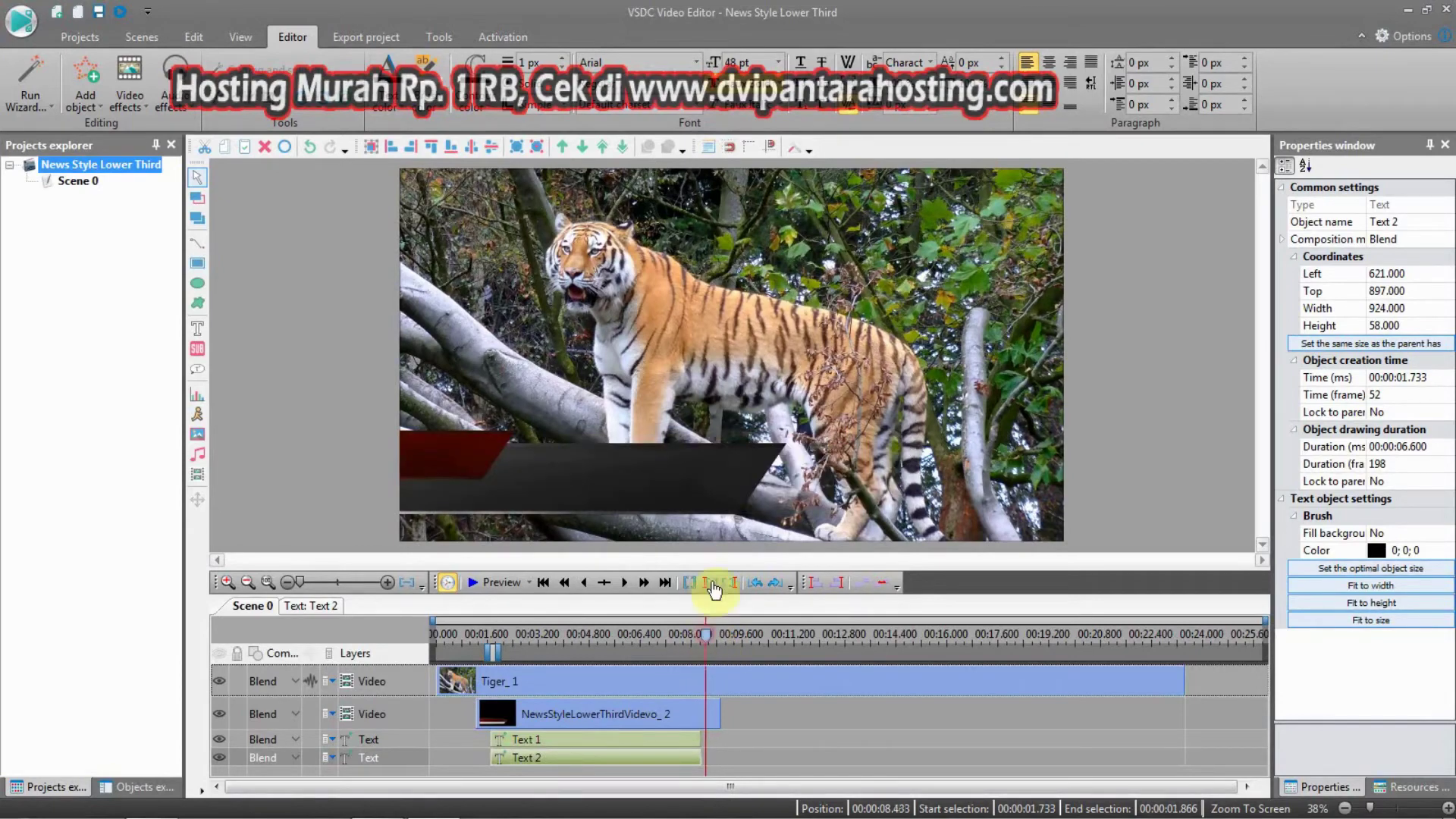